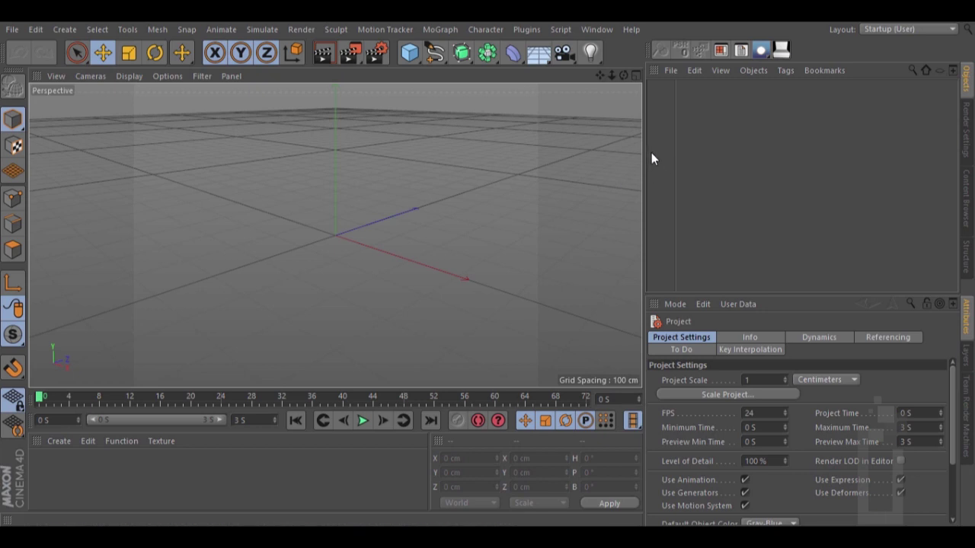
# Step: Add a Cone primitive, set its orientation to +Z, and make it editable
pyautogui.click(412, 60)
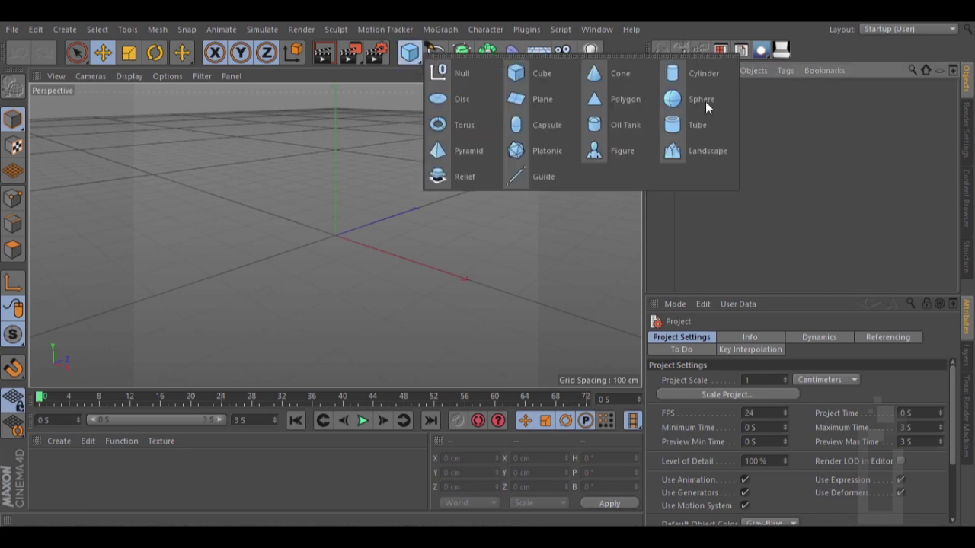
pyautogui.click(614, 73)
pyautogui.click(756, 439)
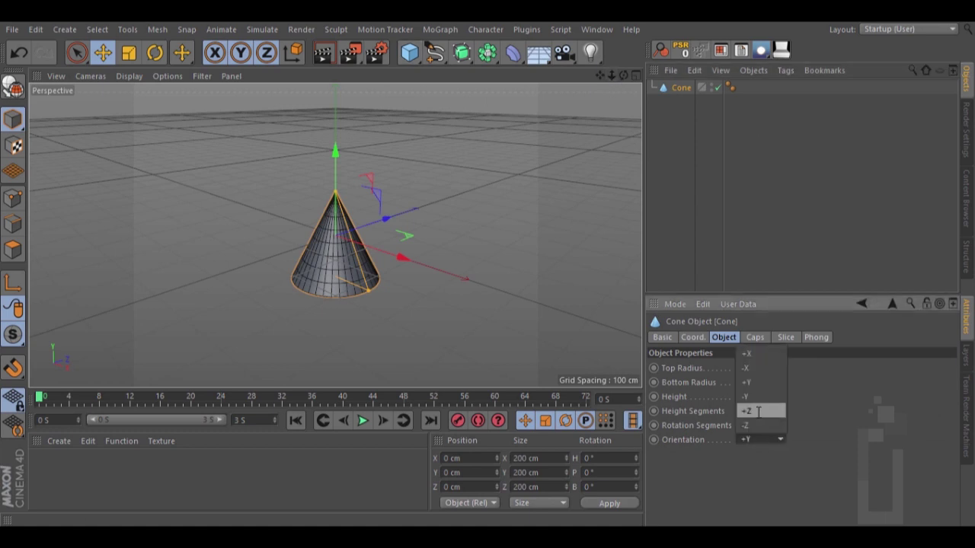
pyautogui.click(761, 412)
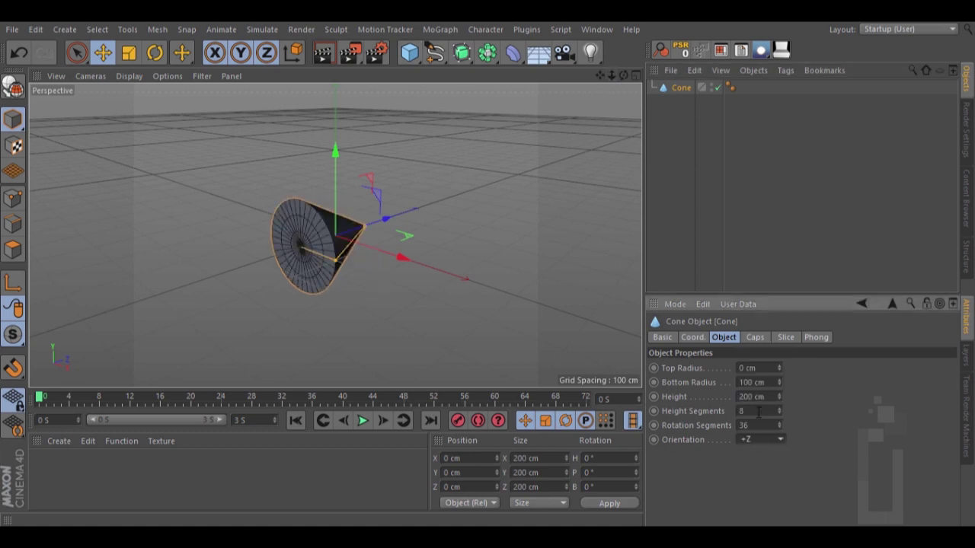
pyautogui.click(13, 90)
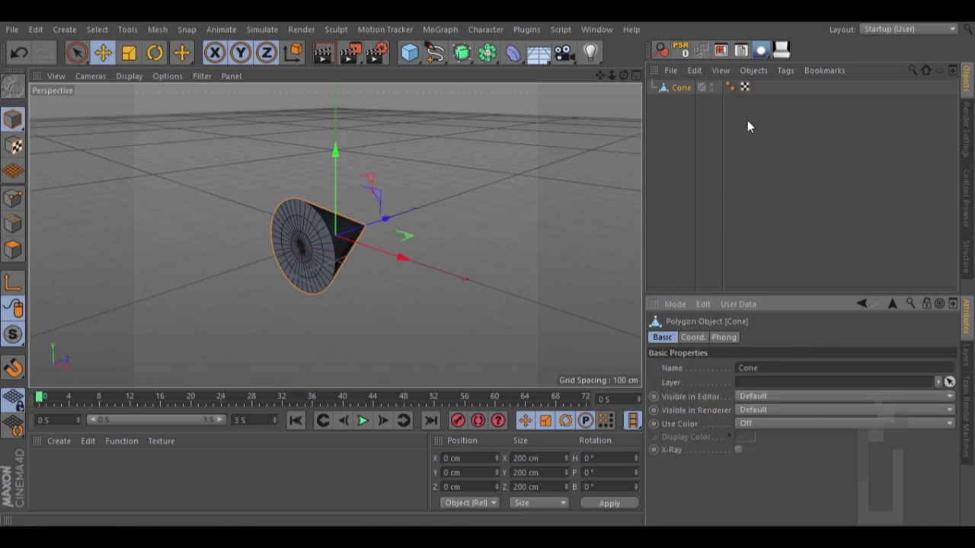
# Step: Hide the cone in both the editor and the renderer
pyautogui.click(711, 86)
pyautogui.click(711, 86)
pyautogui.click(712, 91)
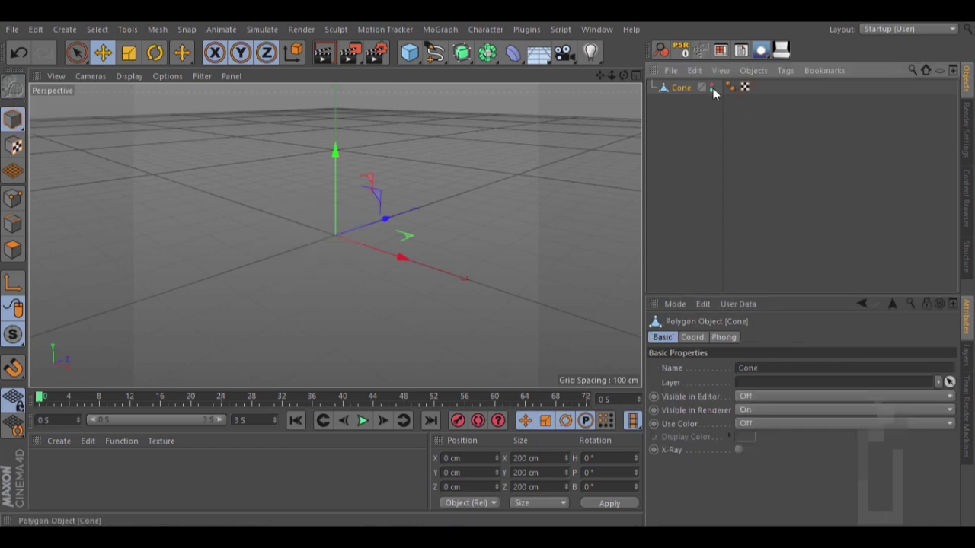
# Step: Add a Null object to the scene with the cone deselected
pyautogui.click(690, 135)
pyautogui.click(409, 52)
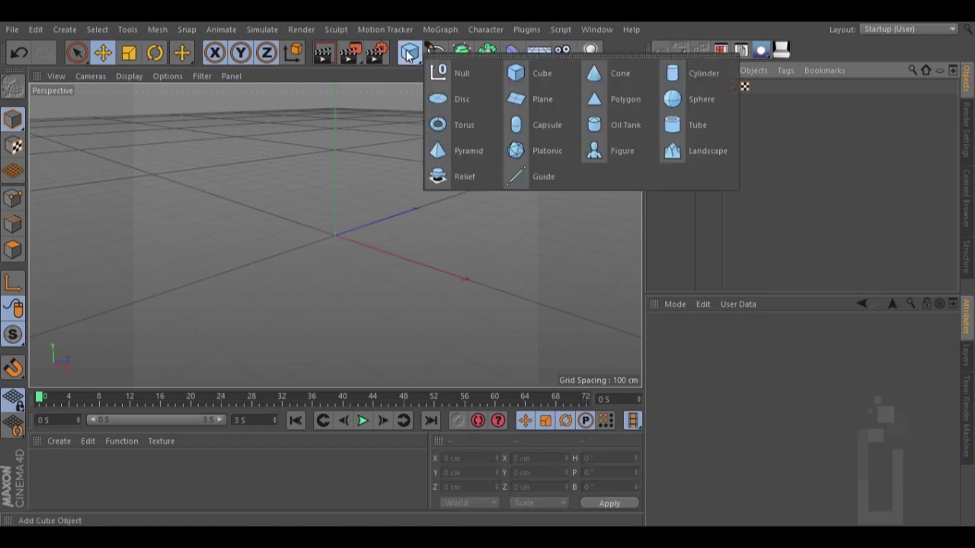
pyautogui.click(464, 75)
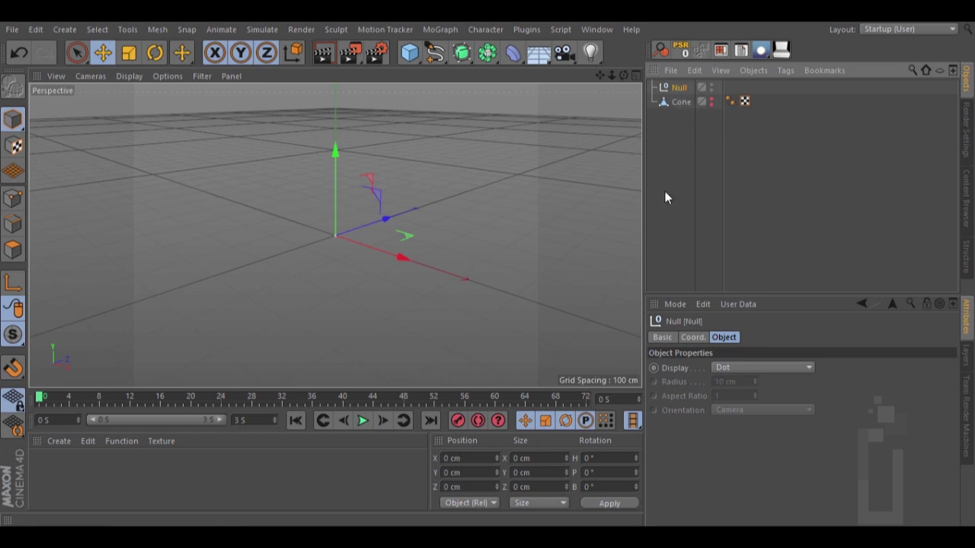
# Step: Add an unnamed Vector data channel in the Thinking Particles settings and close them
pyautogui.click(248, 28)
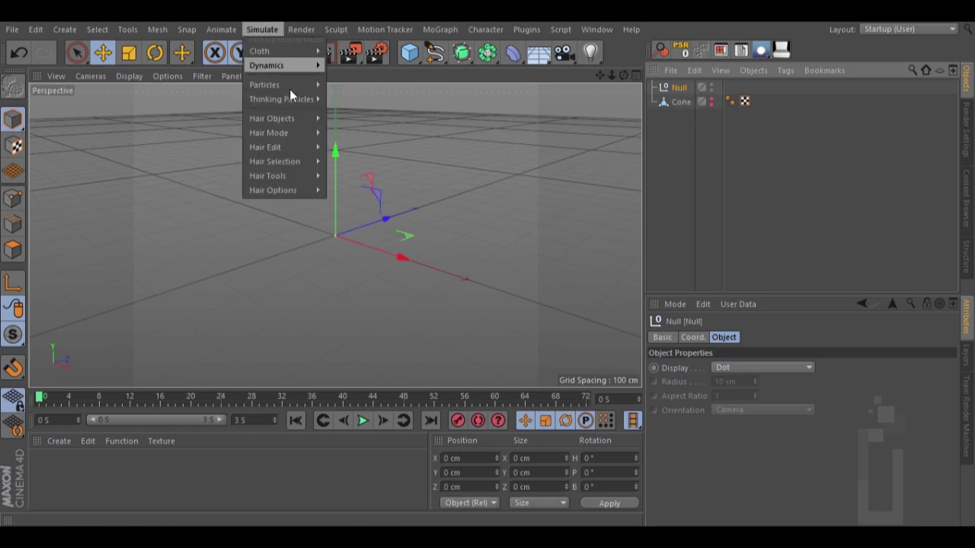
pyautogui.moveTo(280, 99)
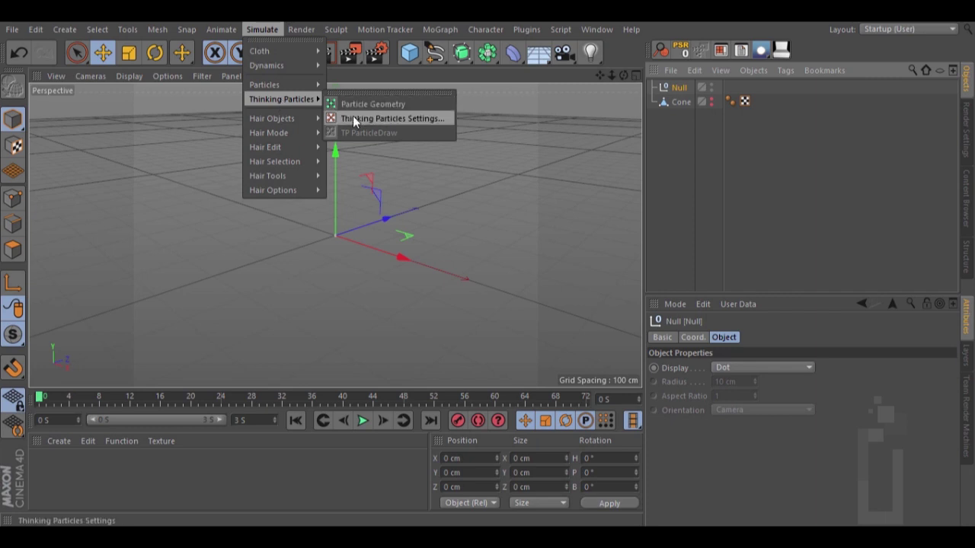
pyautogui.click(383, 118)
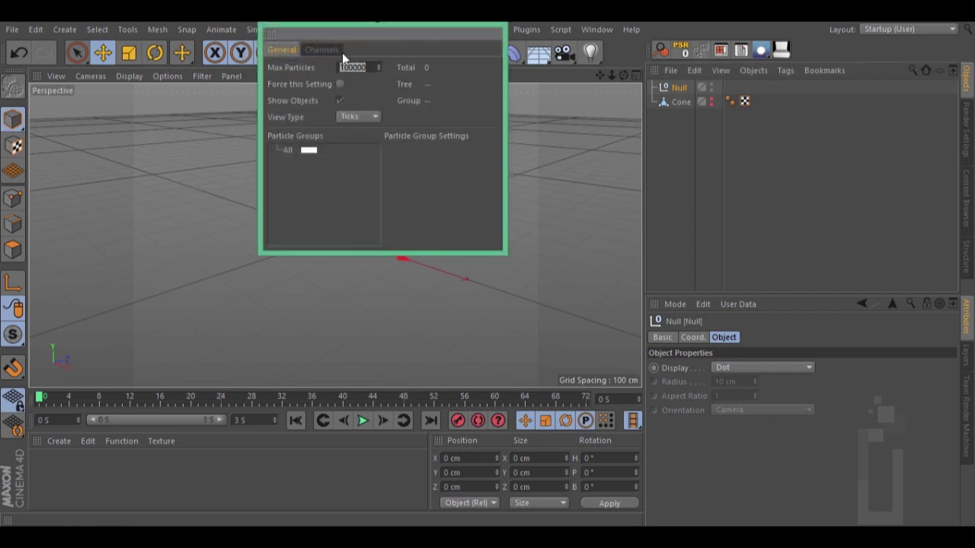
pyautogui.click(326, 48)
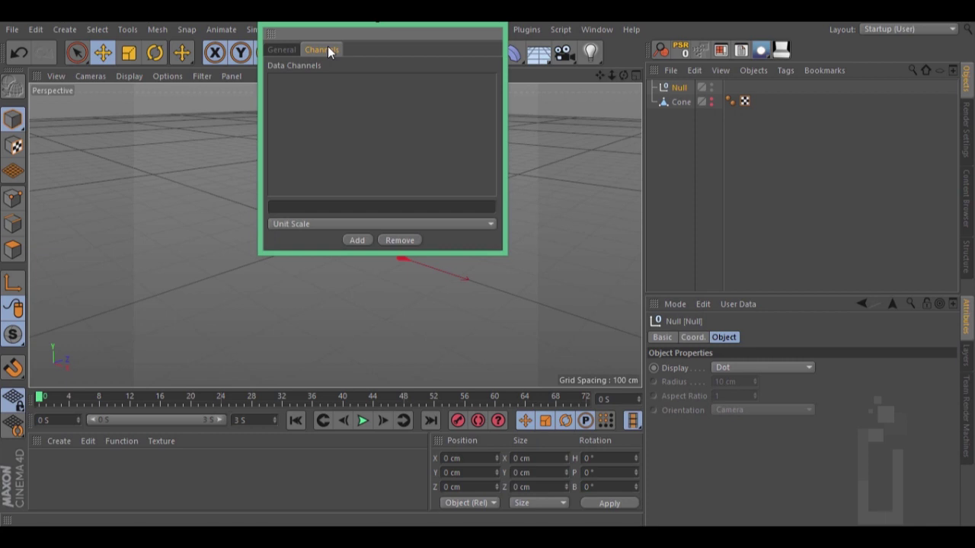
pyautogui.click(307, 224)
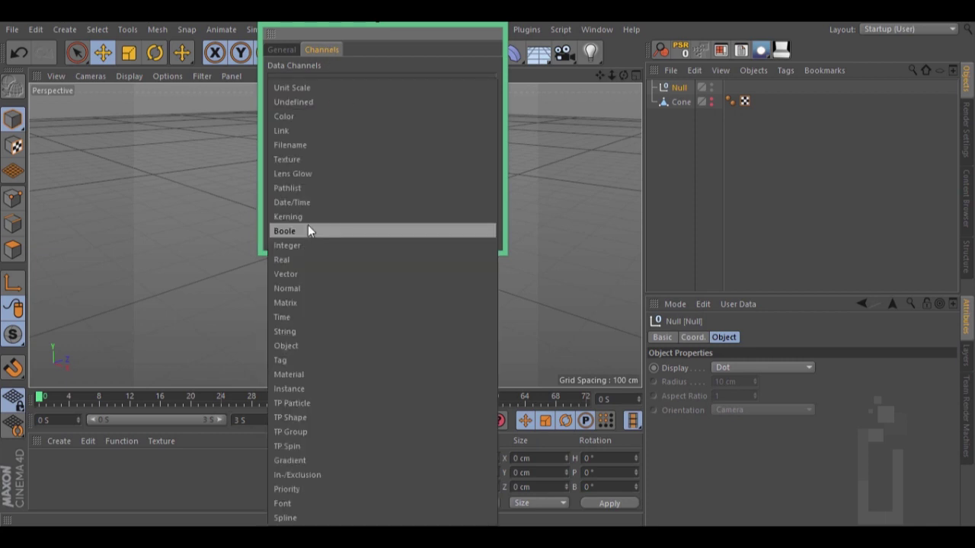
pyautogui.click(291, 273)
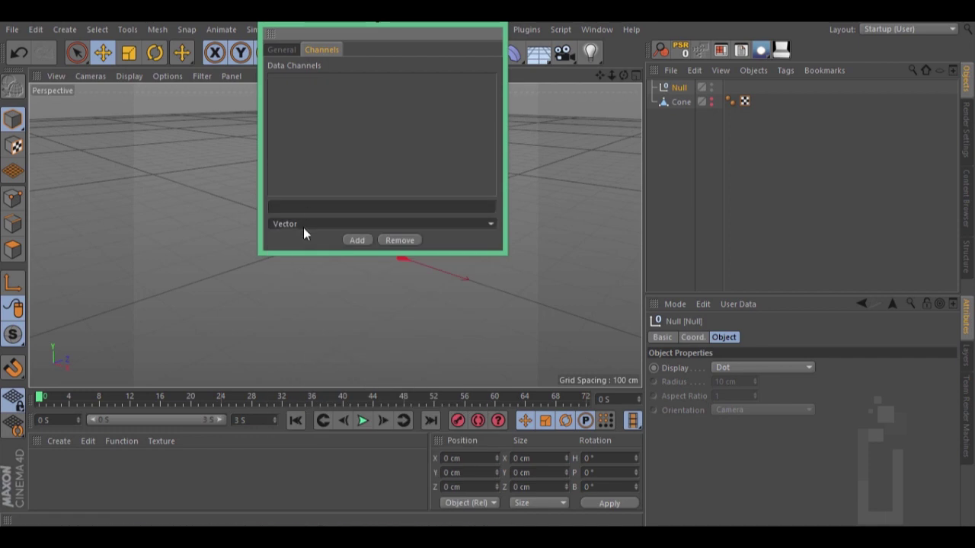
pyautogui.click(357, 240)
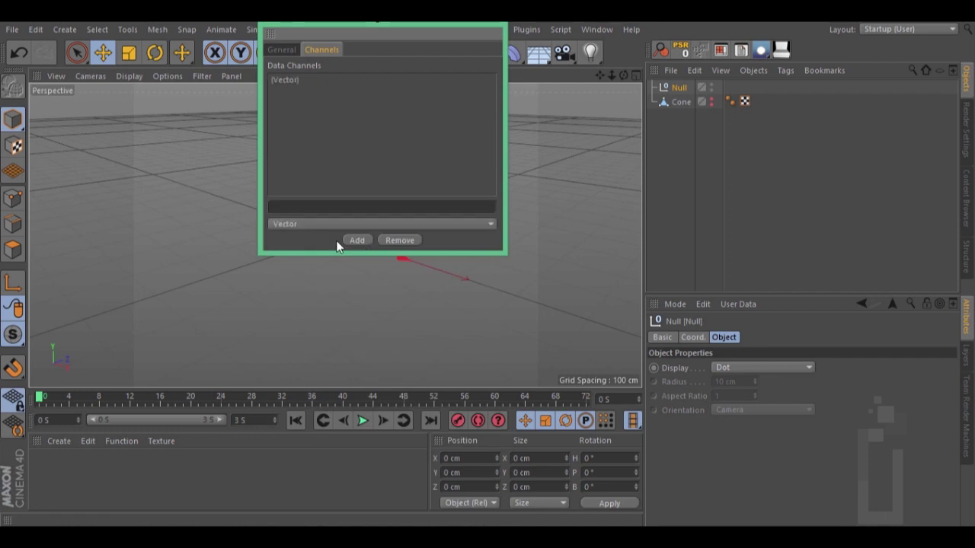
pyautogui.click(492, 26)
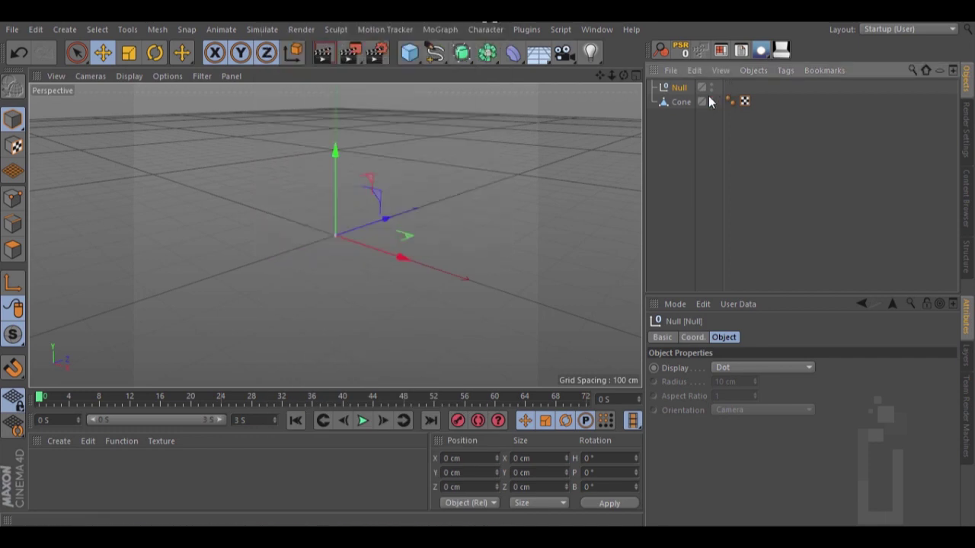
# Step: Add an XPresso tag to the Null and widen its XPresso Editor to cover the viewport area
pyautogui.rightClick(681, 92)
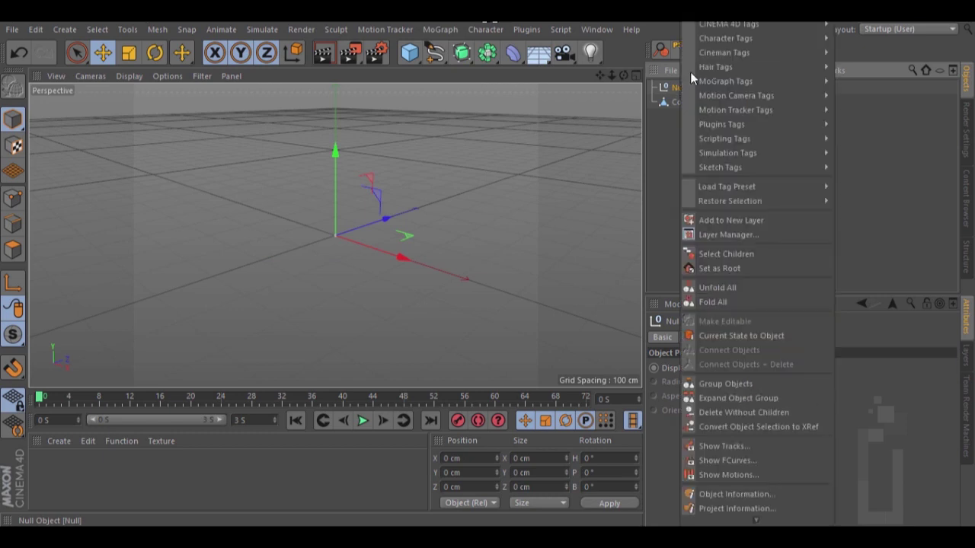
pyautogui.moveTo(734, 24)
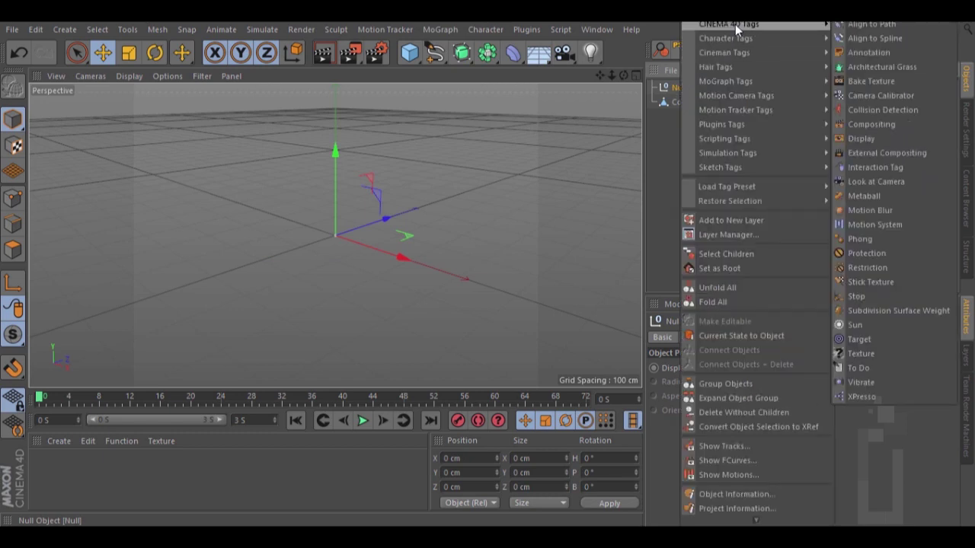
pyautogui.click(862, 396)
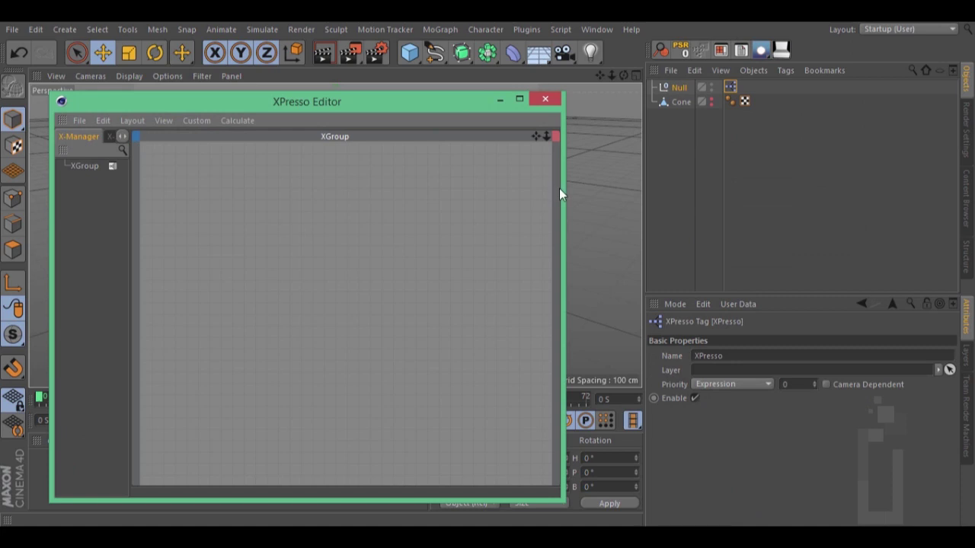
pyautogui.moveTo(563, 189); pyautogui.dragTo(643, 190)
pyautogui.moveTo(392, 94); pyautogui.dragTo(364, 92)
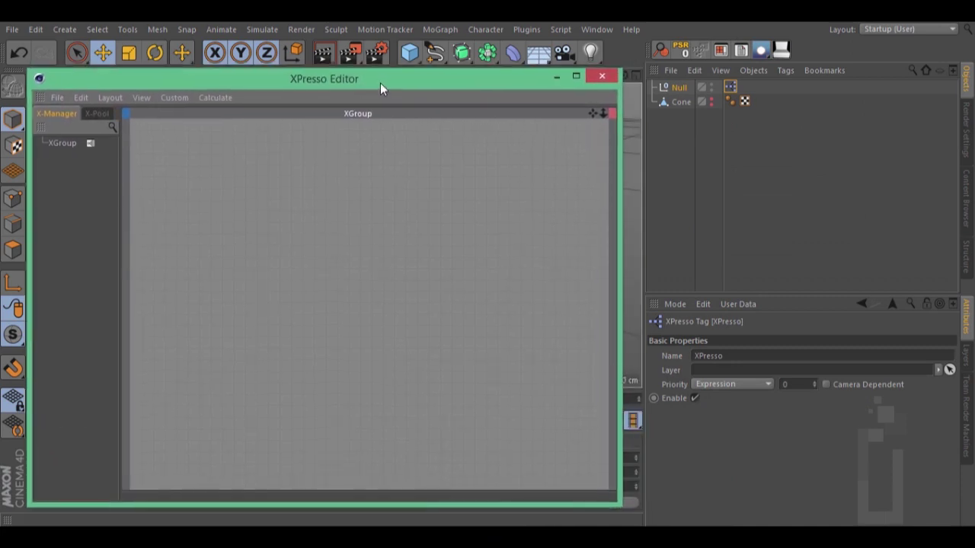
pyautogui.moveTo(622, 220); pyautogui.dragTo(641, 219)
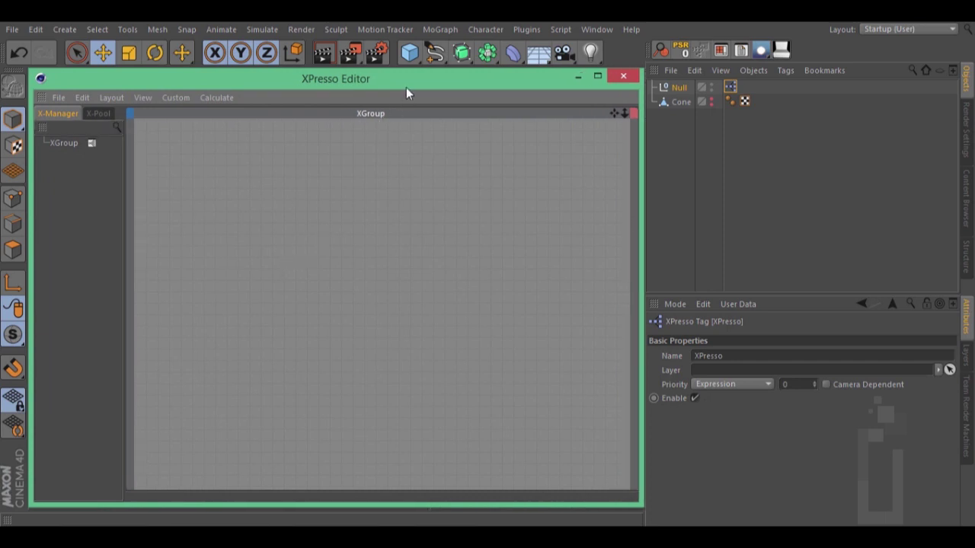
# Step: Add a Thinking Particles PStorm generator node and place it near the left edge of the XGroup
pyautogui.rightClick(264, 239)
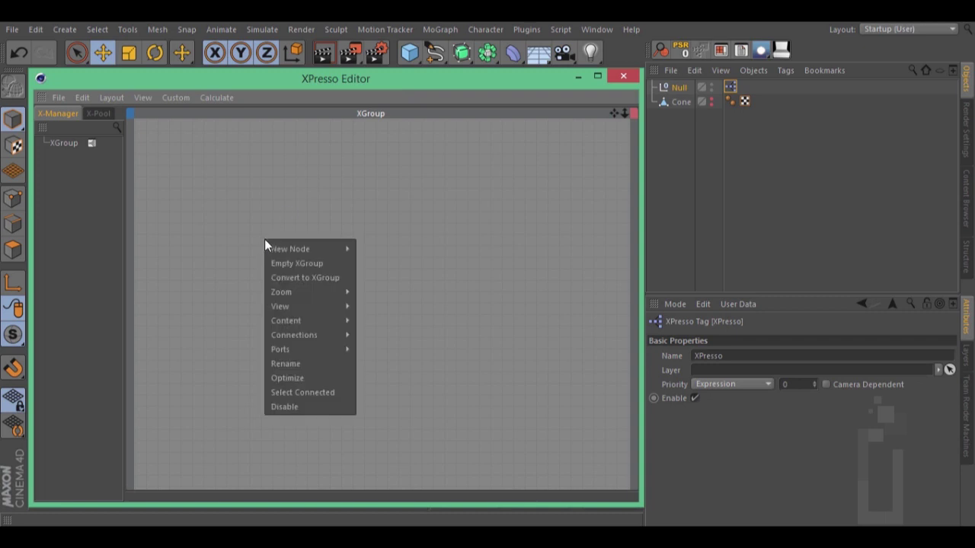
pyautogui.moveTo(298, 249)
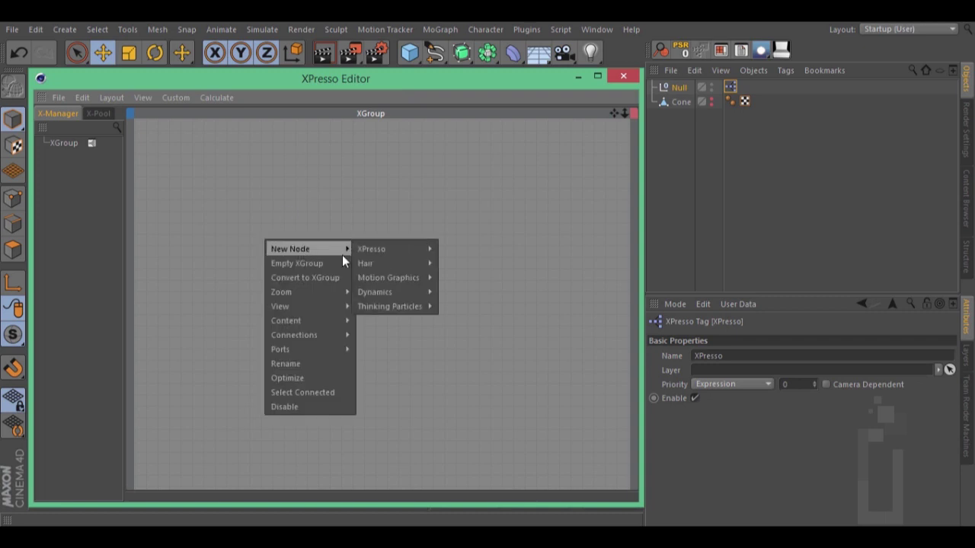
pyautogui.moveTo(397, 311)
pyautogui.moveTo(468, 341)
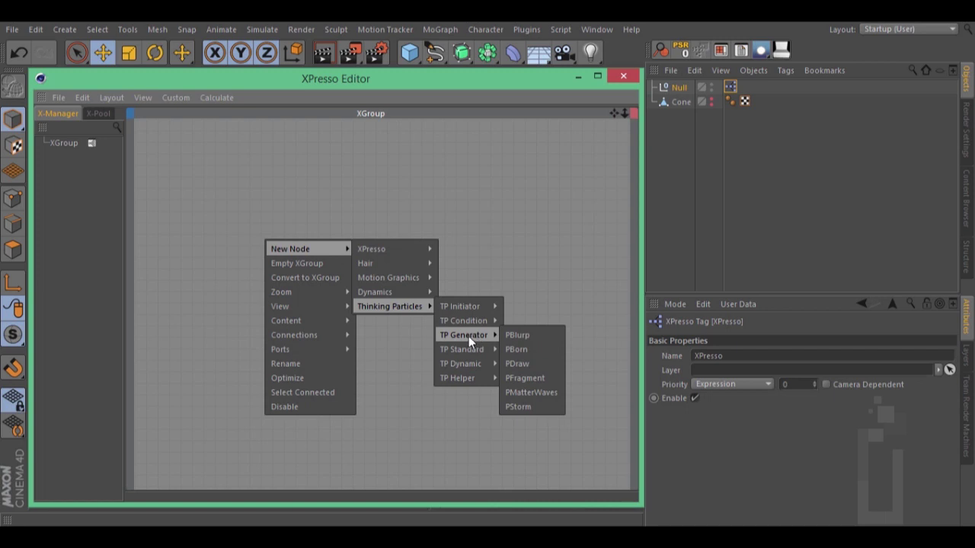
pyautogui.click(518, 407)
pyautogui.moveTo(258, 237); pyautogui.dragTo(176, 306)
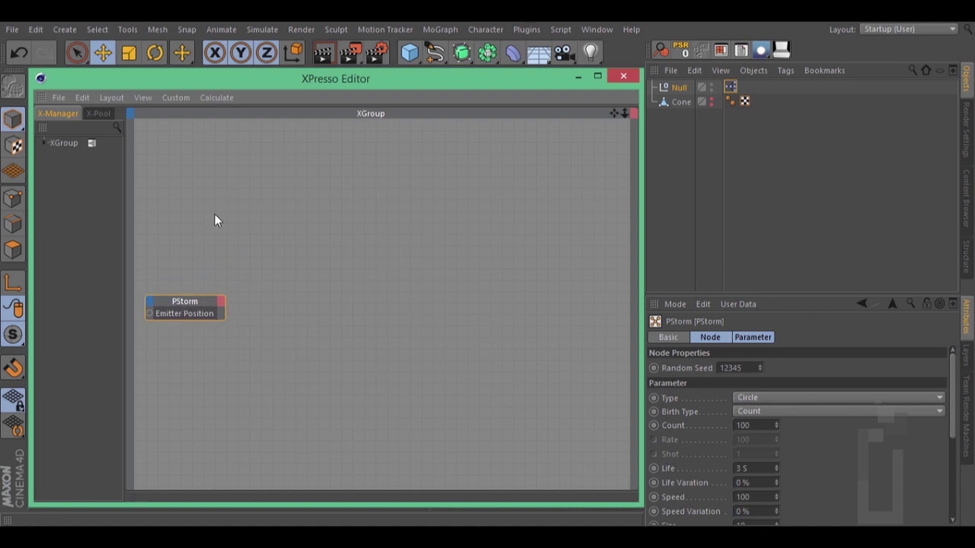
# Step: Add a Thinking Particles P Pass initiator node just above the PStorm node
pyautogui.rightClick(172, 271)
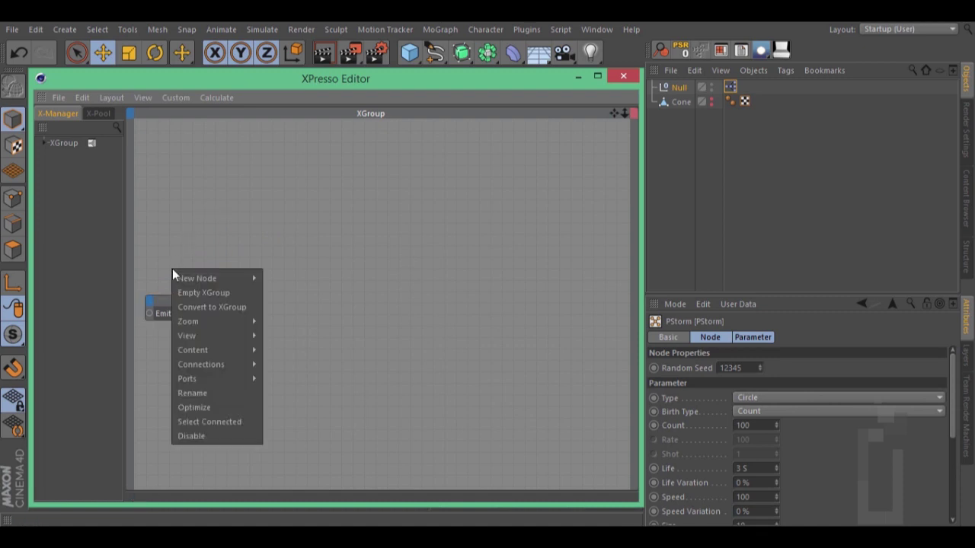
pyautogui.moveTo(213, 277)
pyautogui.moveTo(299, 337)
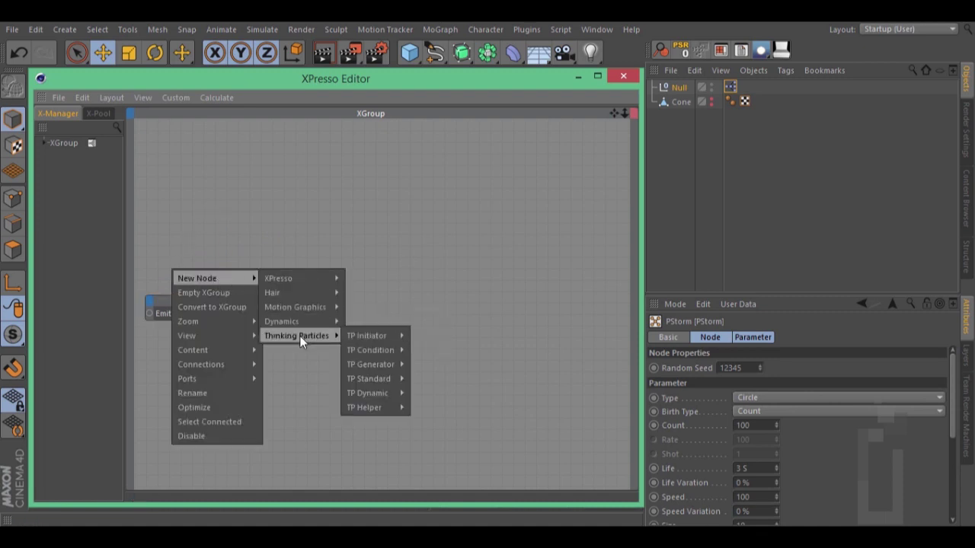
pyautogui.moveTo(368, 335)
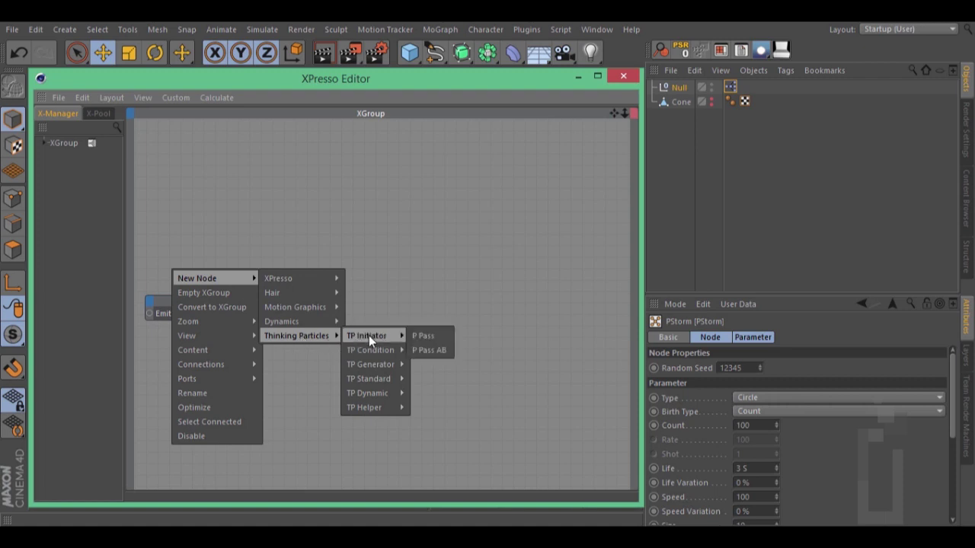
pyautogui.click(425, 335)
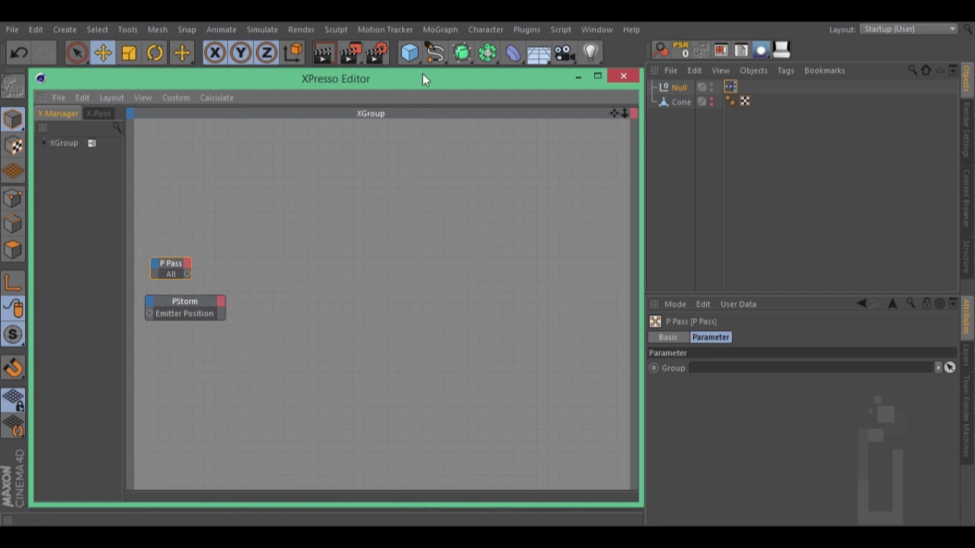
# Step: Add a Helix spline on the XZ plane, make it editable, and bring the XPresso Editor back into full view
pyautogui.moveTo(423, 78); pyautogui.dragTo(412, 259)
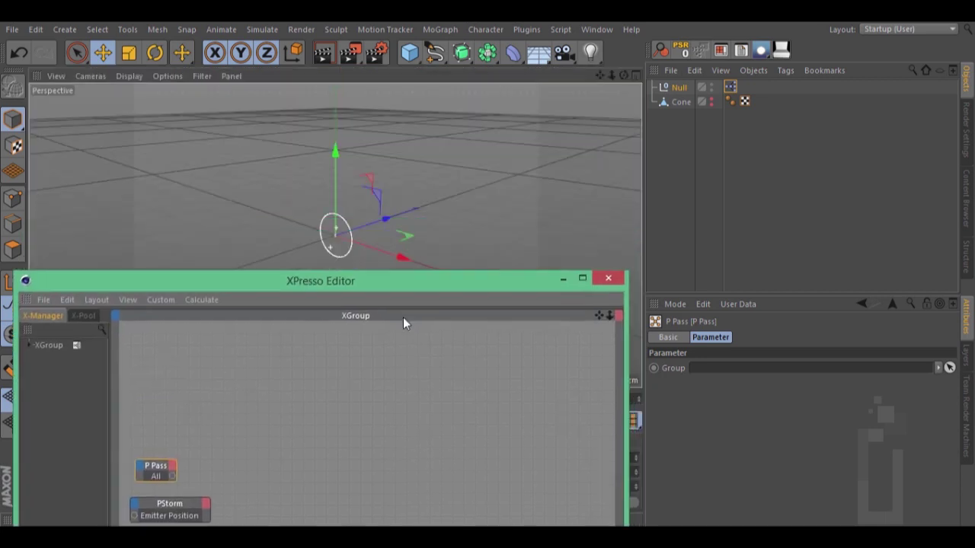
pyautogui.moveTo(407, 297); pyautogui.dragTo(396, 396)
pyautogui.click(434, 54)
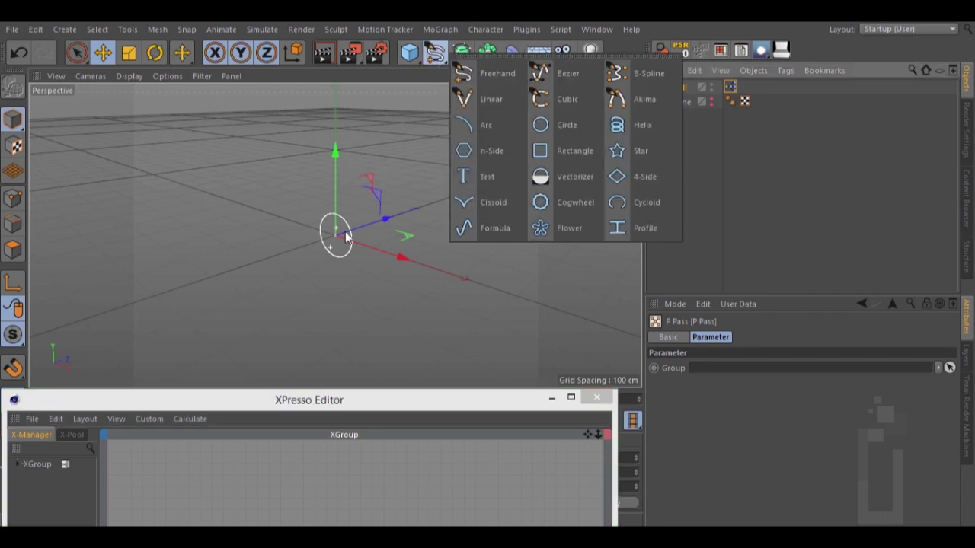
pyautogui.click(645, 126)
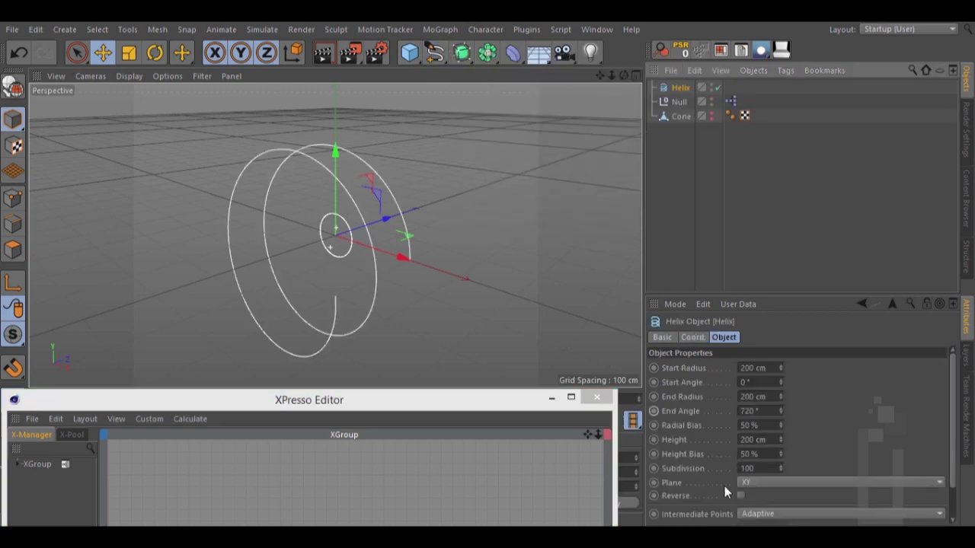
pyautogui.click(795, 485)
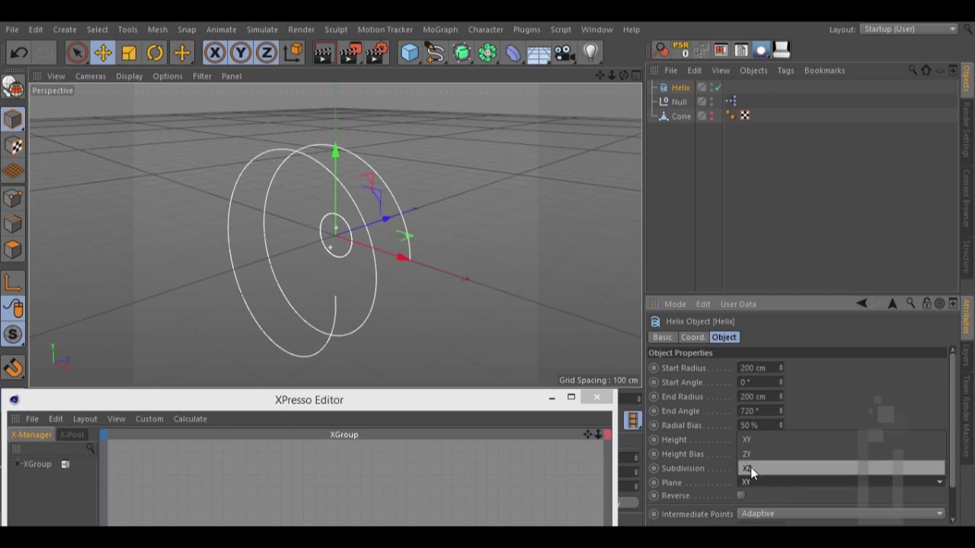
pyautogui.click(750, 469)
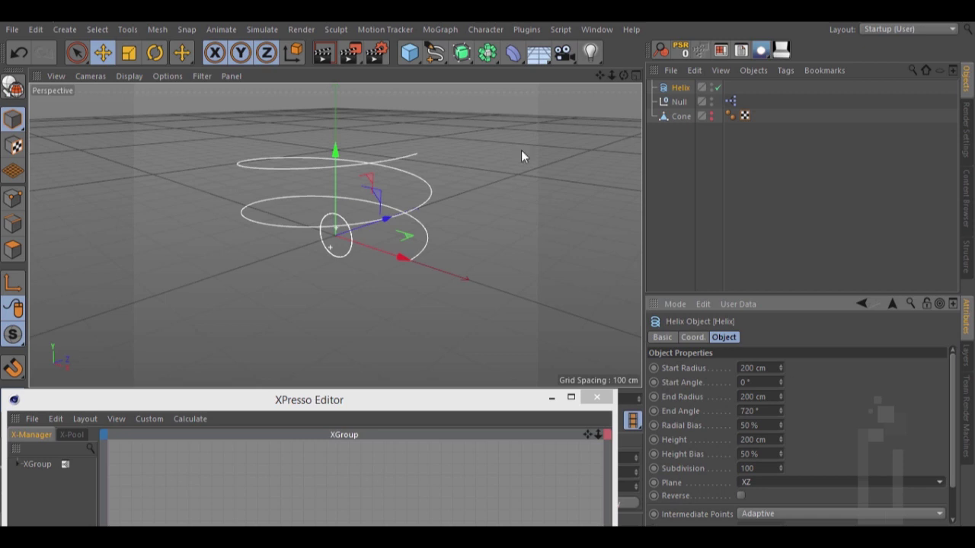
pyautogui.click(11, 88)
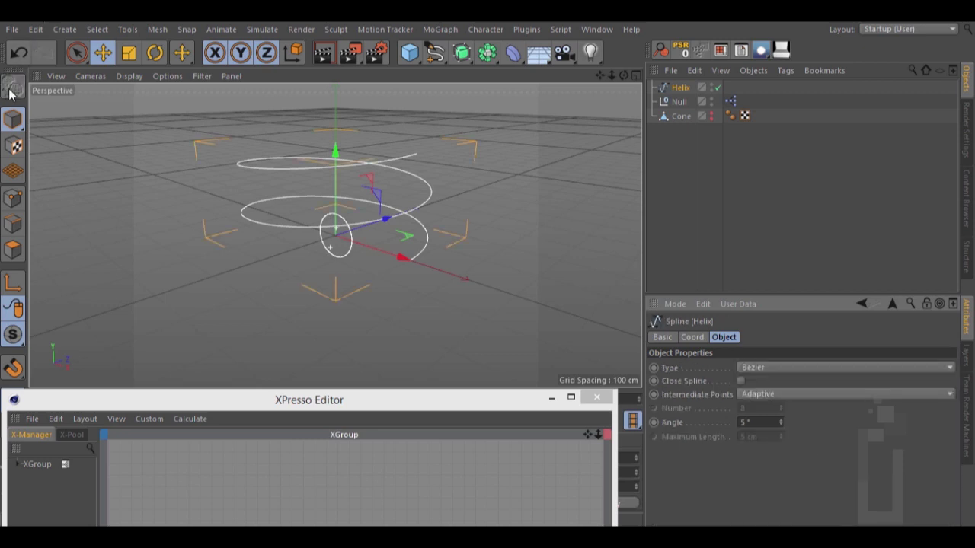
pyautogui.moveTo(390, 401); pyautogui.dragTo(412, 87)
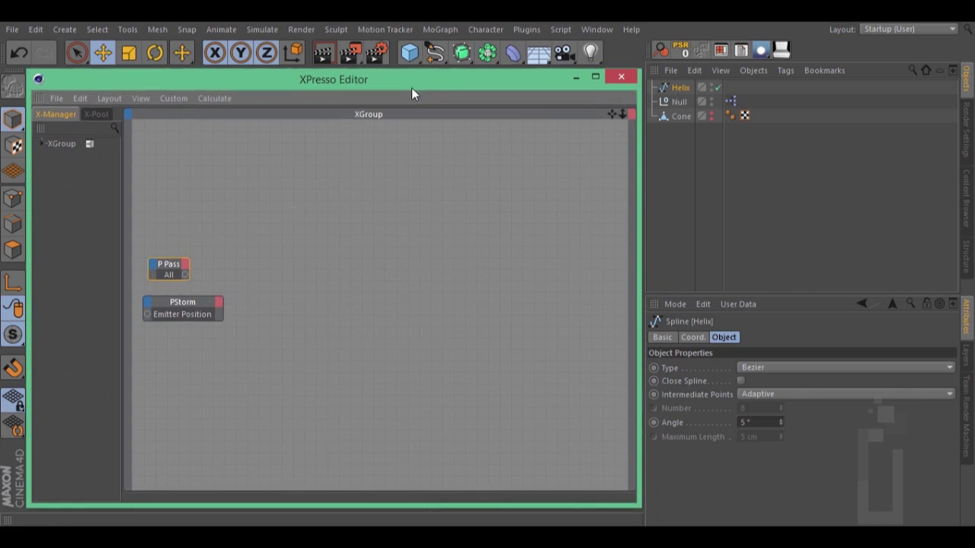
# Step: Add the Helix object as a node above P Pass in the XGroup and give it an Object output port
pyautogui.moveTo(680, 87); pyautogui.dragTo(161, 221)
pyautogui.click(166, 226)
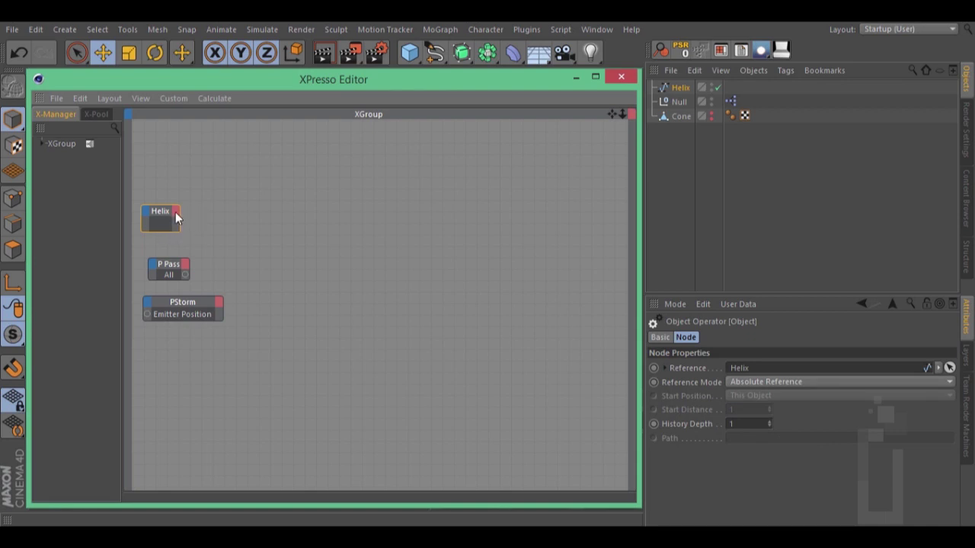
pyautogui.click(175, 214)
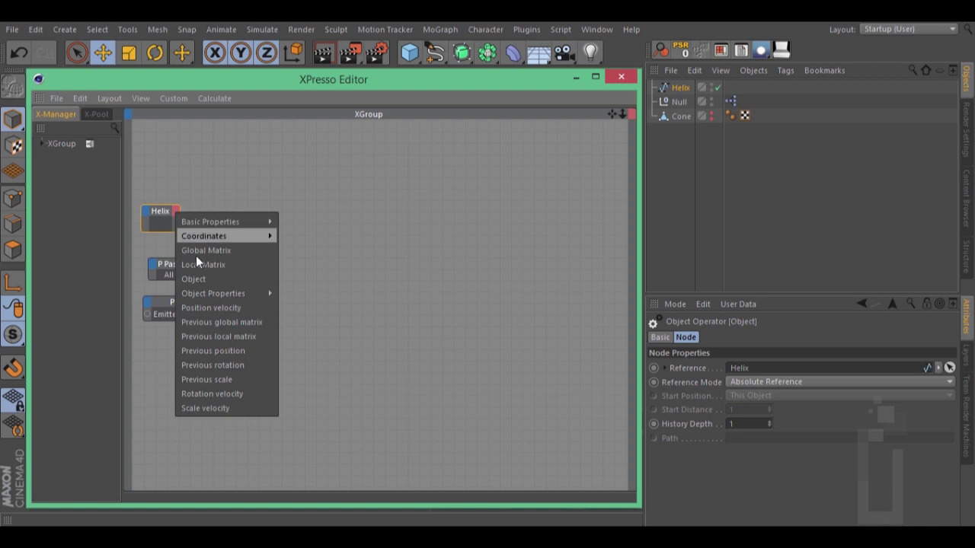
pyautogui.click(192, 278)
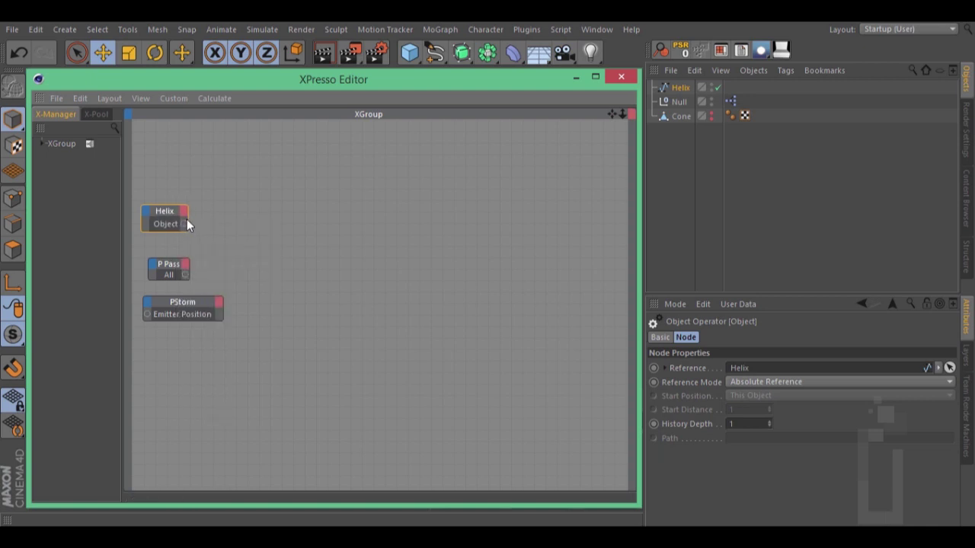
# Step: Add a general Spline node beside the Helix node and connect Helix's Object output to its Object input
pyautogui.rightClick(271, 269)
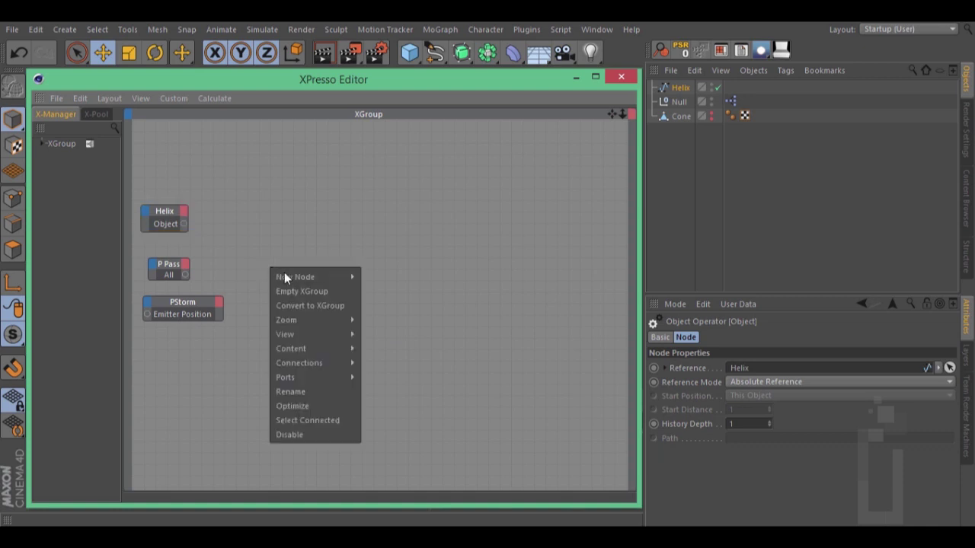
pyautogui.moveTo(300, 277)
pyautogui.moveTo(409, 284)
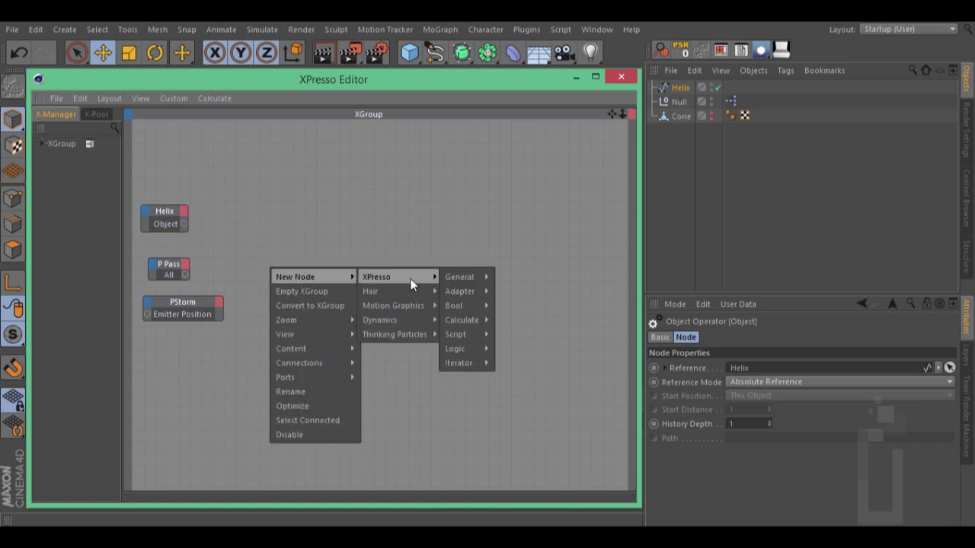
pyautogui.moveTo(468, 286)
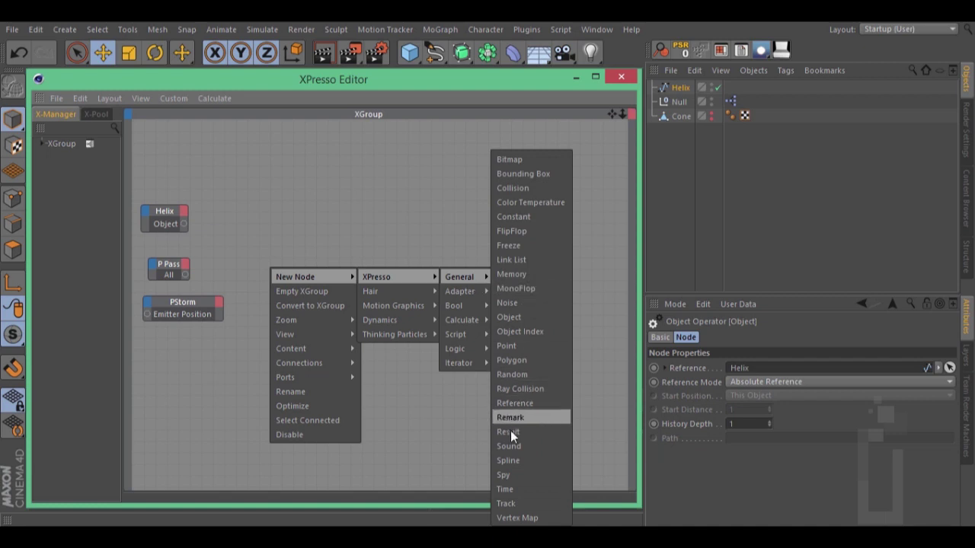
pyautogui.click(509, 461)
pyautogui.moveTo(270, 252); pyautogui.dragTo(311, 221)
pyautogui.moveTo(184, 224); pyautogui.dragTo(328, 261)
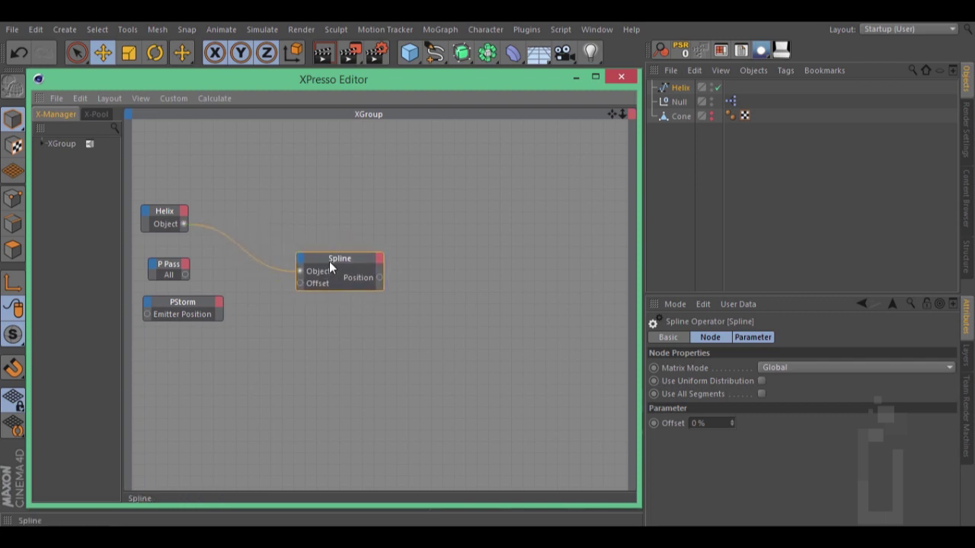
# Step: Add a Thinking Particles PSetData standard node to the XGroup
pyautogui.rightClick(265, 342)
pyautogui.moveTo(312, 345)
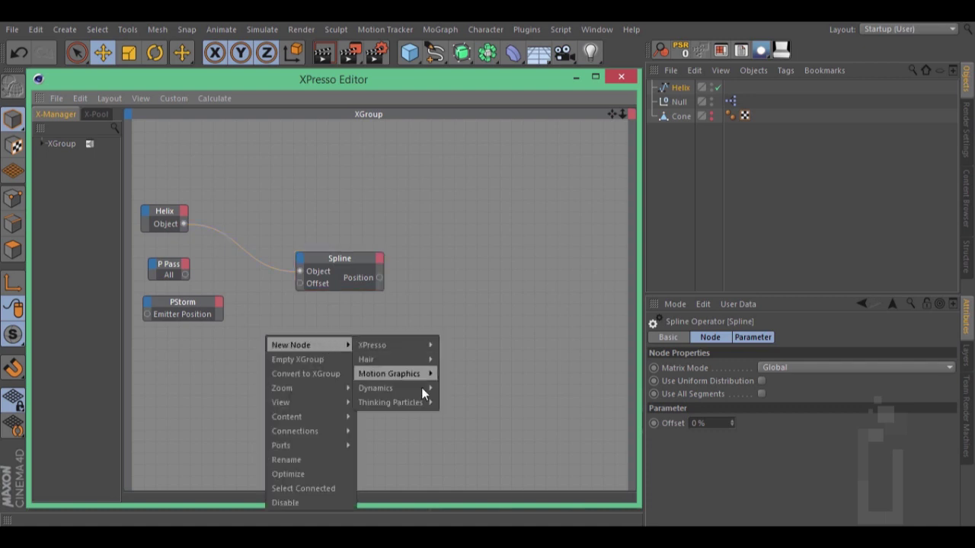
pyautogui.moveTo(409, 405)
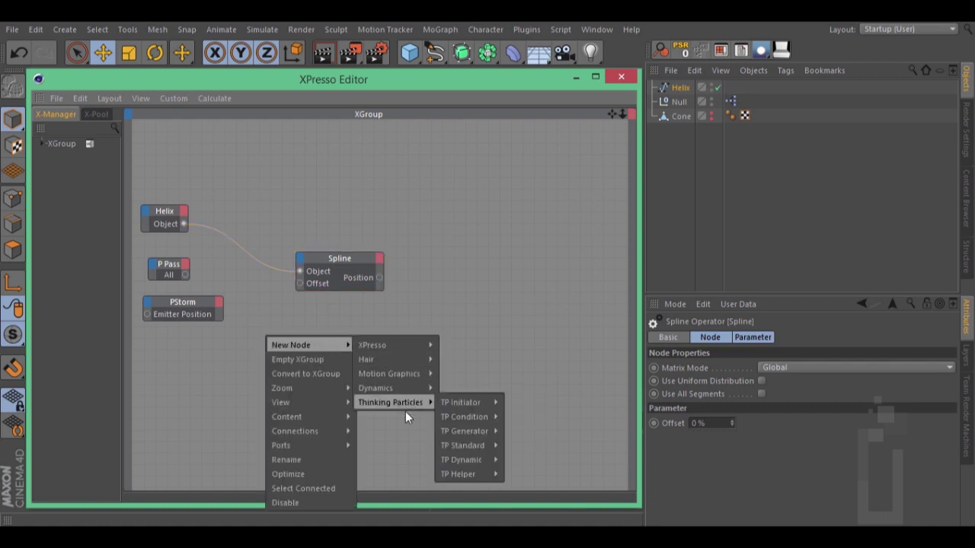
pyautogui.moveTo(484, 451)
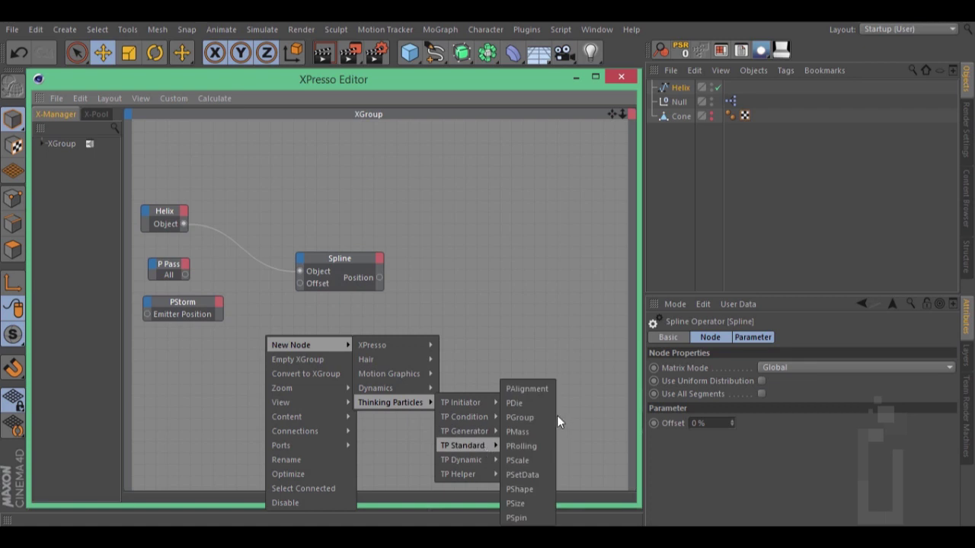
pyautogui.click(531, 475)
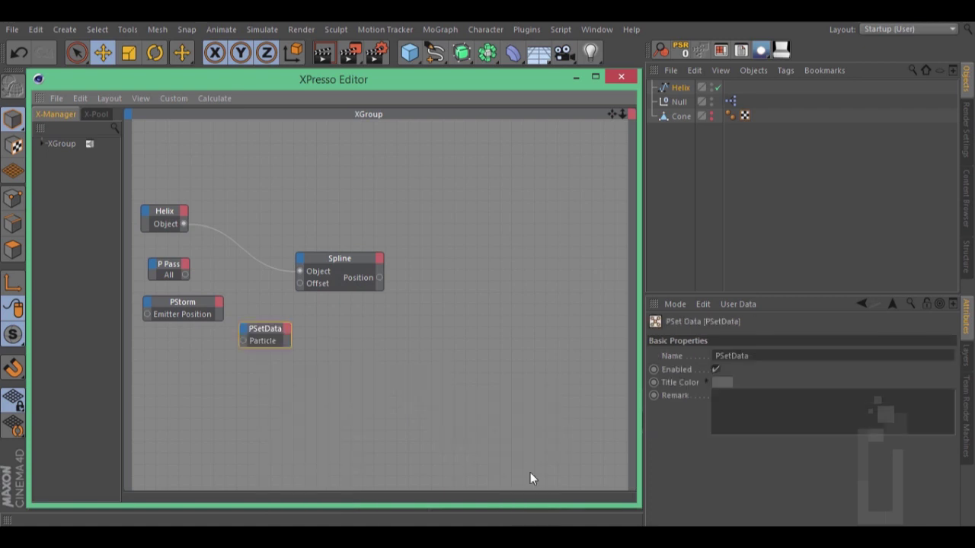
# Step: Connect P Pass's All output to PSetData's Particle input and the Spline node's Position output to a new Position input on PSetData
pyautogui.moveTo(261, 328); pyautogui.dragTo(183, 273)
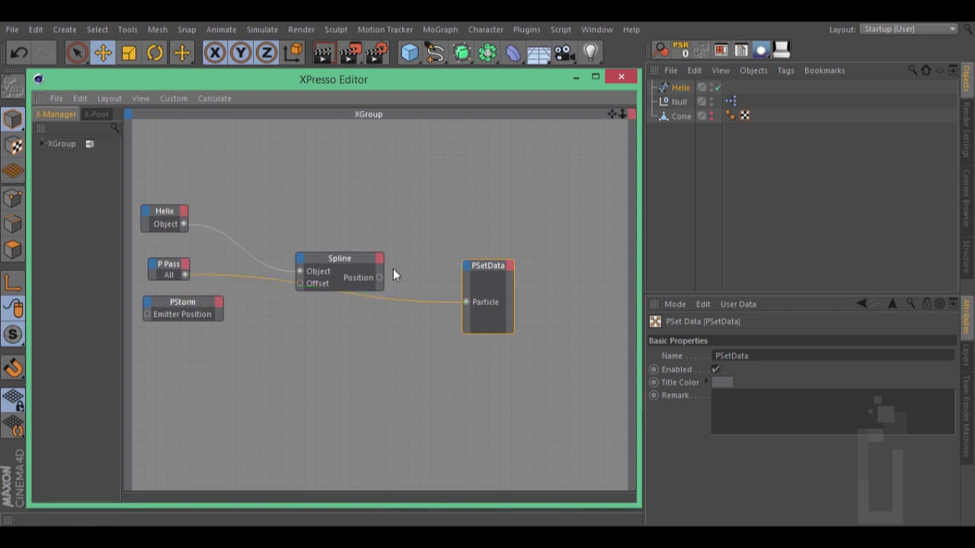
pyautogui.moveTo(381, 277); pyautogui.dragTo(468, 268)
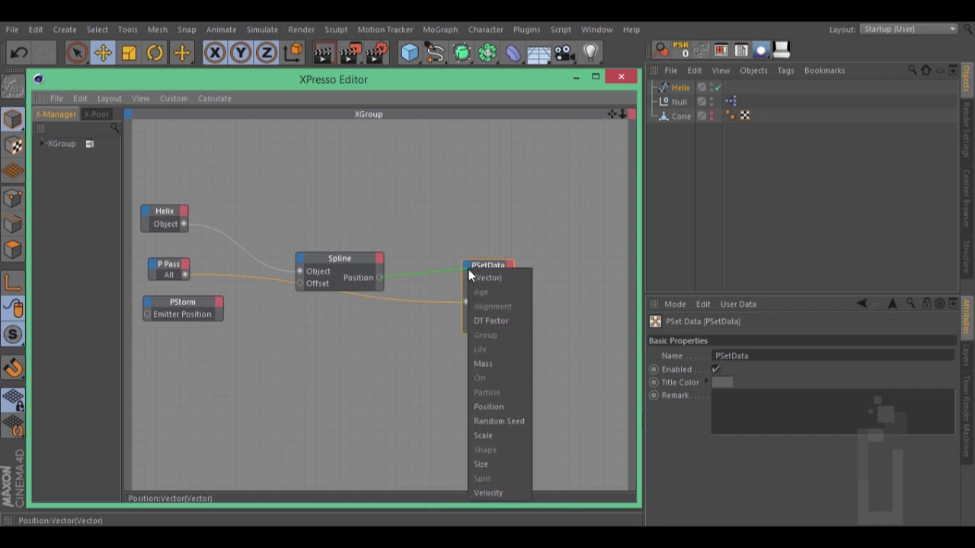
pyautogui.moveTo(489, 389)
pyautogui.mouseDown()
pyautogui.moveTo(486, 458)
pyautogui.moveTo(487, 363)
pyautogui.moveTo(489, 405)
pyautogui.mouseUp()
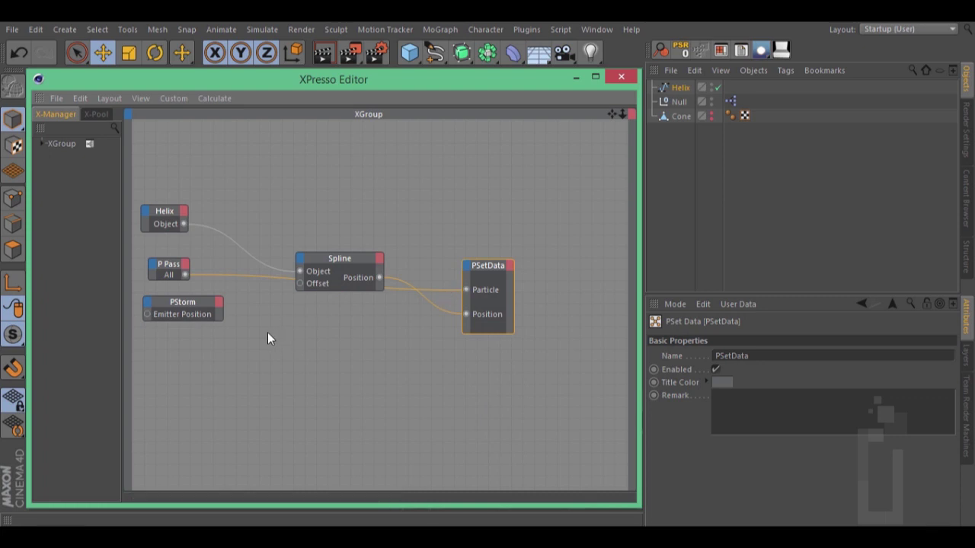
# Step: Add a Thinking Particles PGetData helper node below PStorm and connect P Pass's All output to its Particle input
pyautogui.rightClick(308, 329)
pyautogui.moveTo(369, 336)
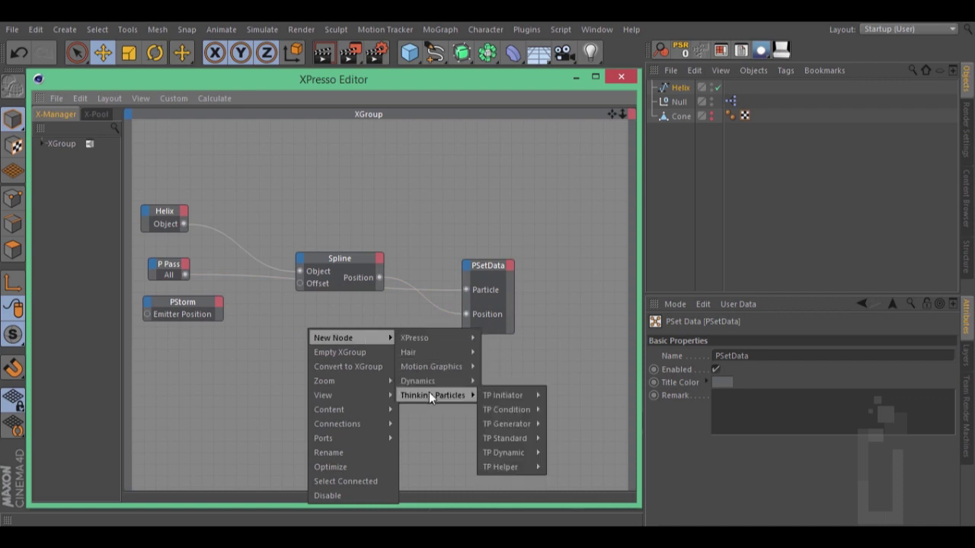
pyautogui.moveTo(494, 470)
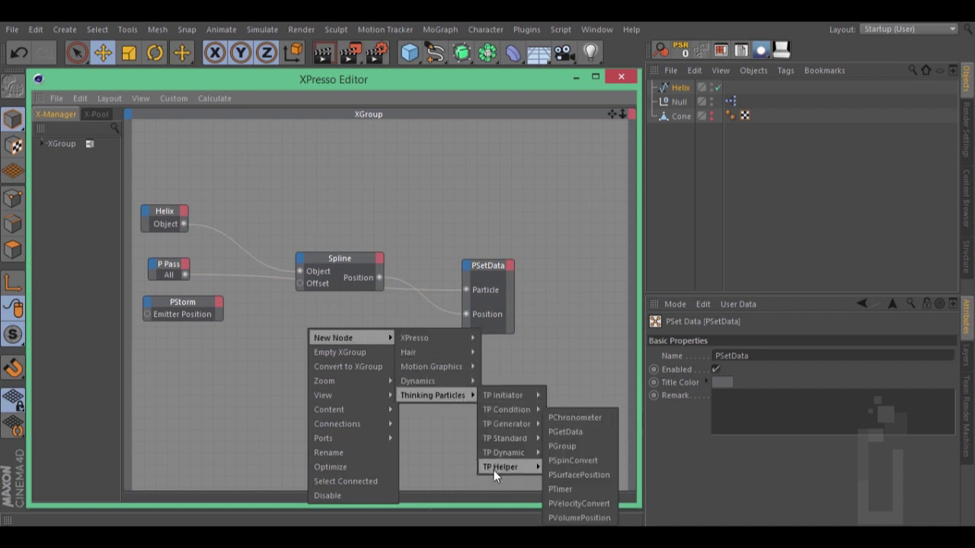
pyautogui.click(565, 432)
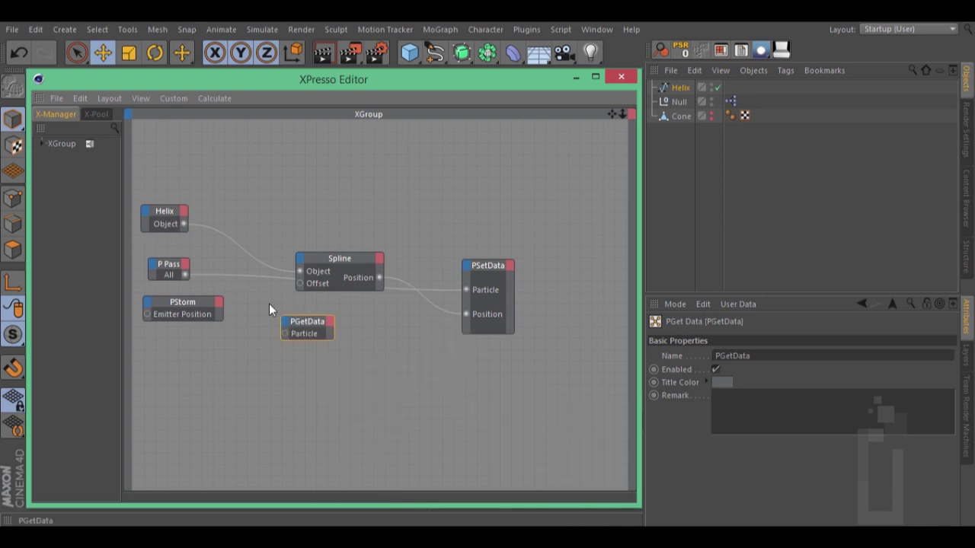
pyautogui.moveTo(287, 333); pyautogui.dragTo(280, 352)
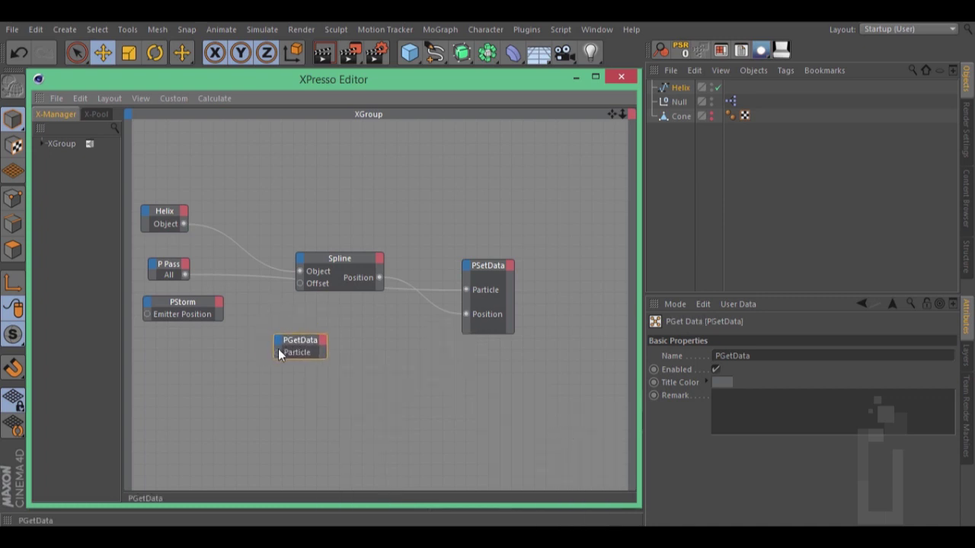
pyautogui.moveTo(201, 287); pyautogui.dragTo(186, 274)
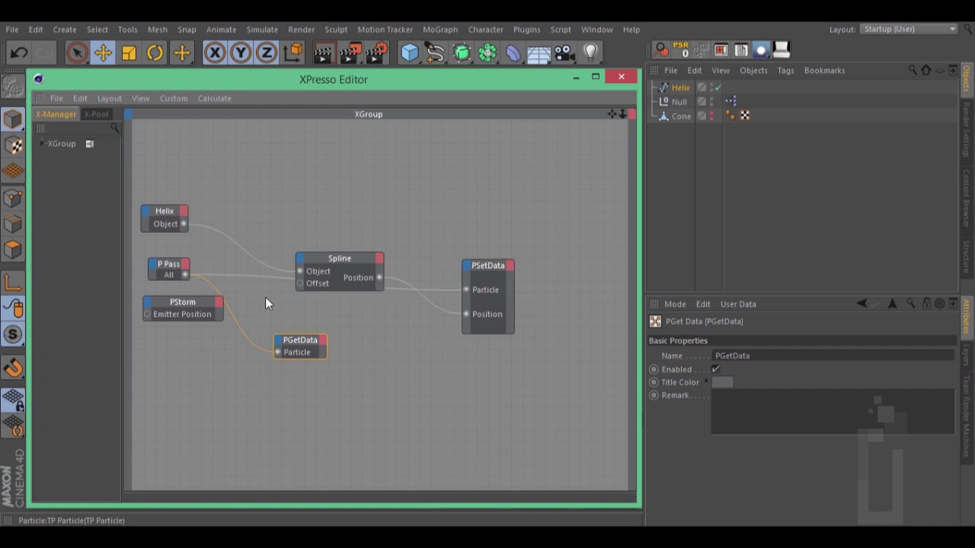
pyautogui.moveTo(300, 343); pyautogui.dragTo(247, 354)
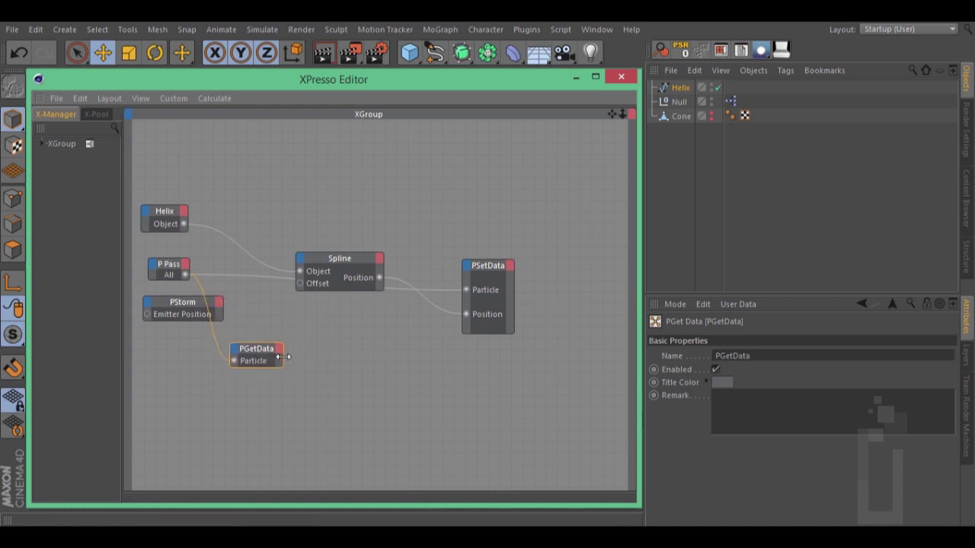
# Step: Give the PGetData node an Age output and connect it to the Spline node's Offset input
pyautogui.click(300, 348)
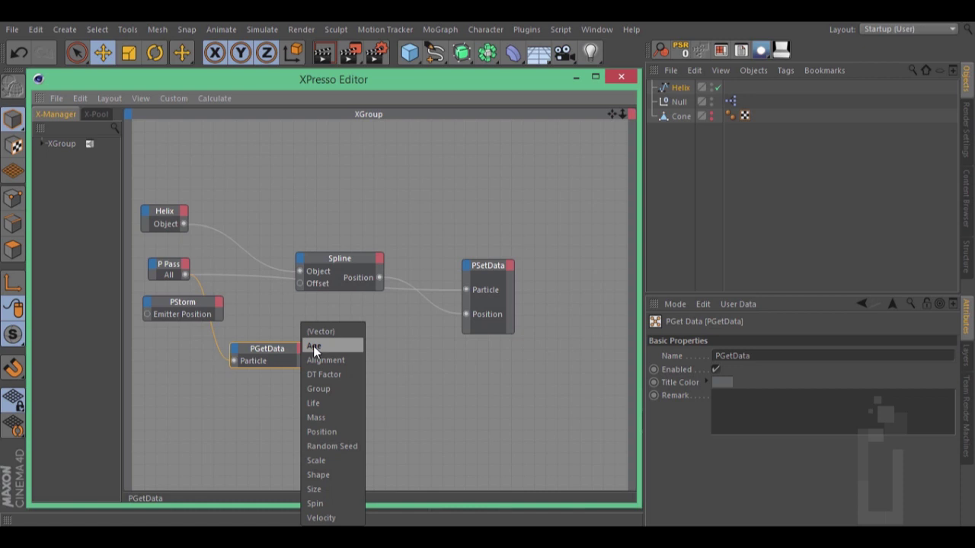
pyautogui.click(312, 346)
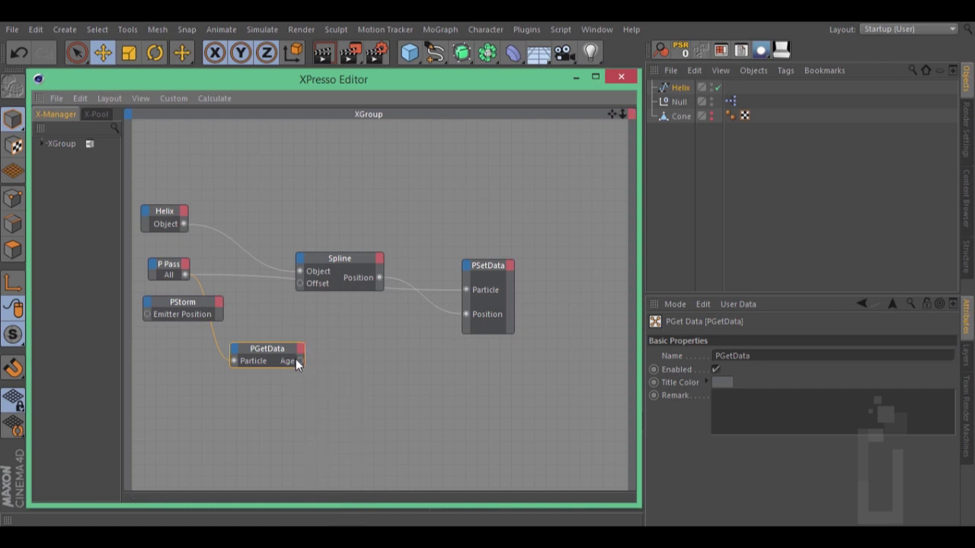
pyautogui.moveTo(301, 360); pyautogui.dragTo(299, 282)
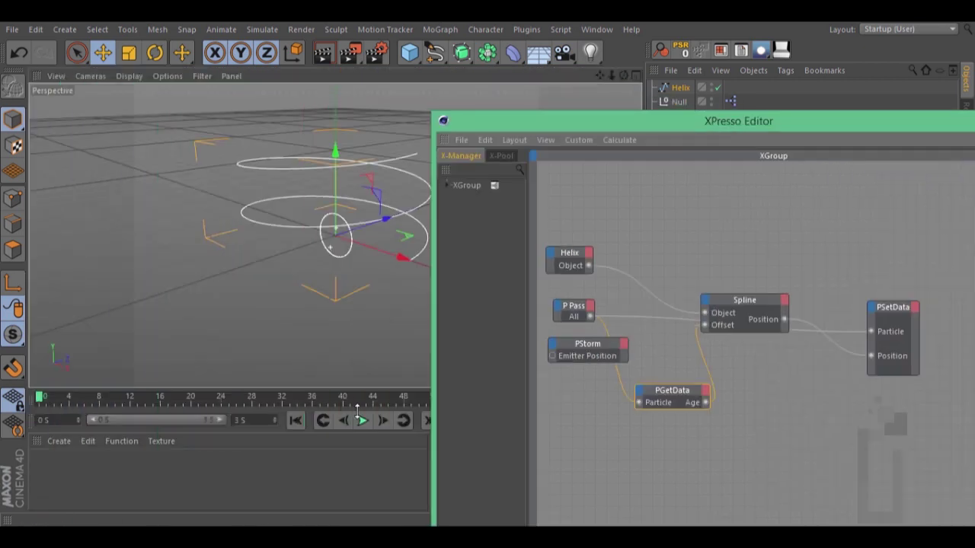
# Step: Play the animation to check the particles along the helix, rewind to the start, and bring the XPresso Editor back into full view
pyautogui.click(363, 420)
pyautogui.click(362, 420)
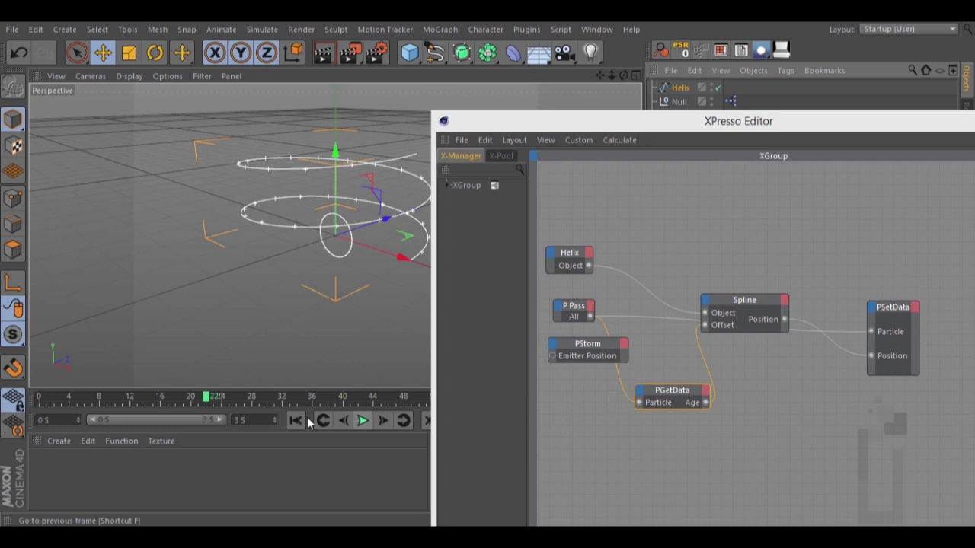
pyautogui.click(296, 421)
pyautogui.moveTo(590, 122); pyautogui.dragTo(191, 81)
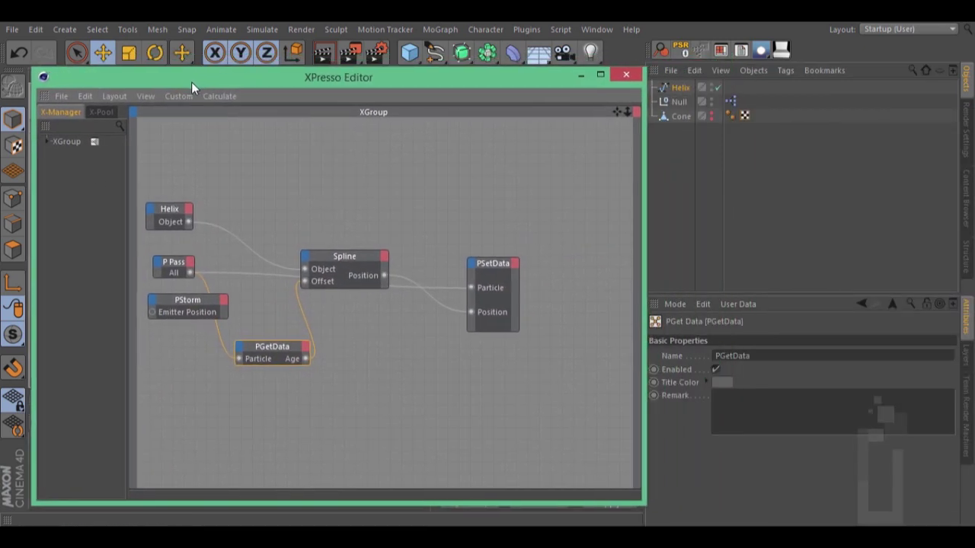
# Step: Duplicate the Helix, Spline, PSetData and PGetData nodes together and place the copies above the originals
pyautogui.moveTo(335, 258); pyautogui.dragTo(352, 267)
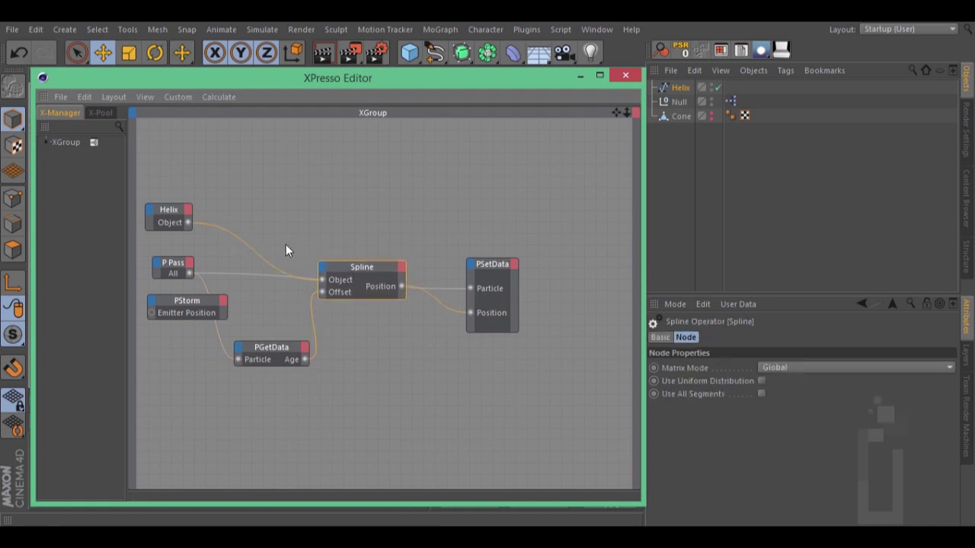
pyautogui.click(172, 214)
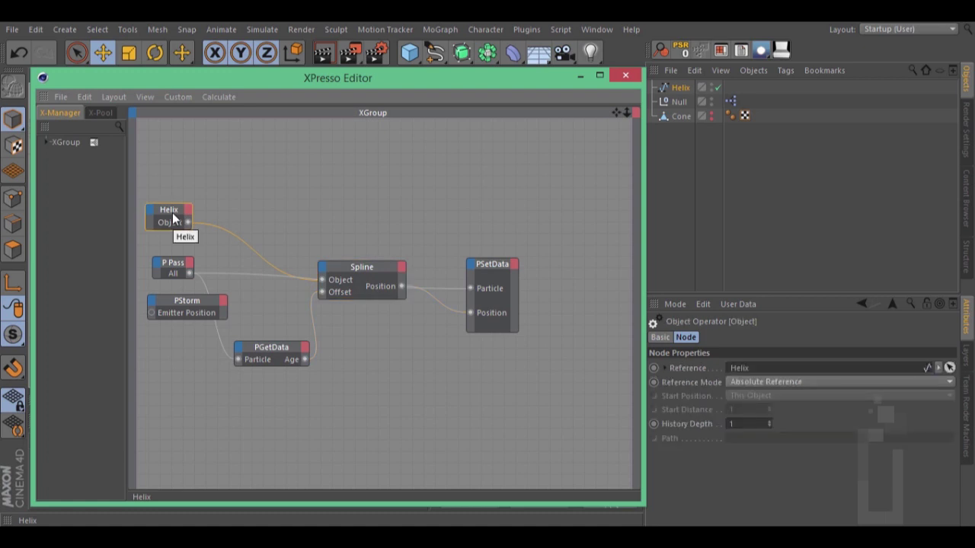
pyautogui.keyDown('shift'); pyautogui.click(366, 274); pyautogui.keyUp('shift')
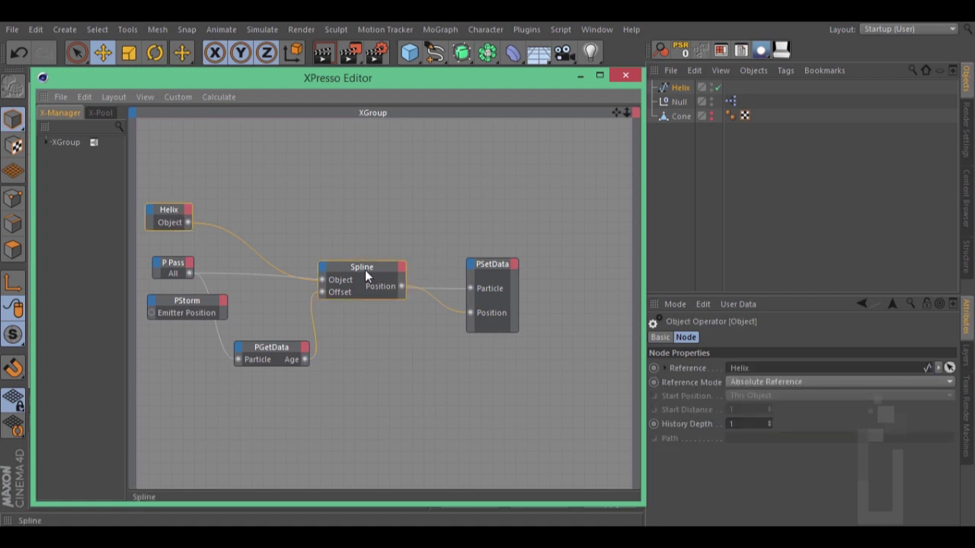
pyautogui.keyDown('shift'); pyautogui.click(484, 265); pyautogui.keyUp('shift')
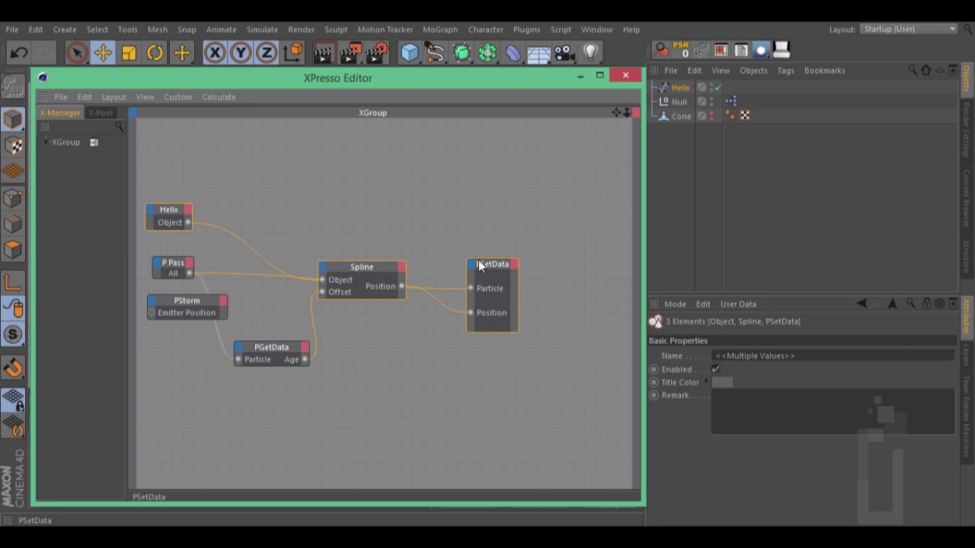
pyautogui.keyDown('shift'); pyautogui.click(275, 348); pyautogui.keyUp('shift')
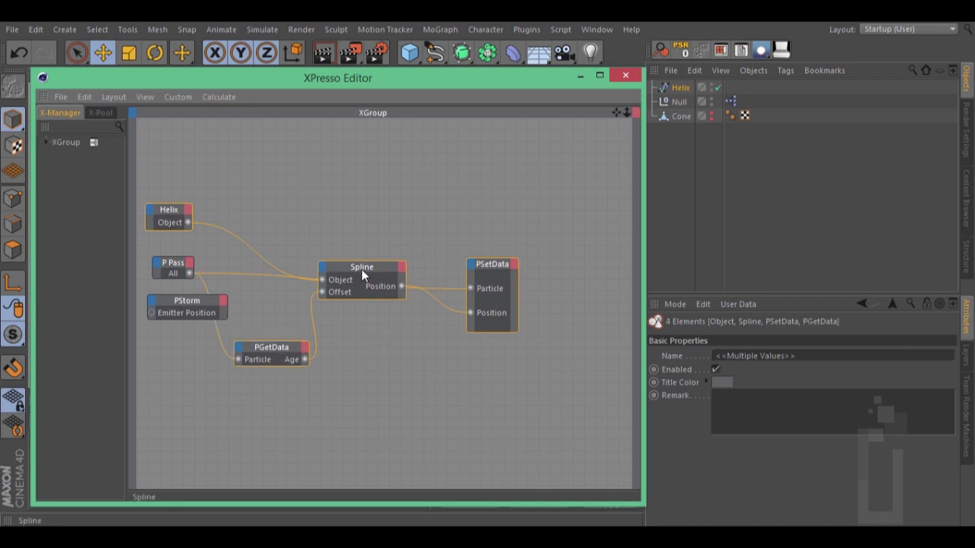
pyautogui.keyDown('ctrl'); pyautogui.moveTo(364, 256); pyautogui.dragTo(378, 167); pyautogui.keyUp('ctrl')
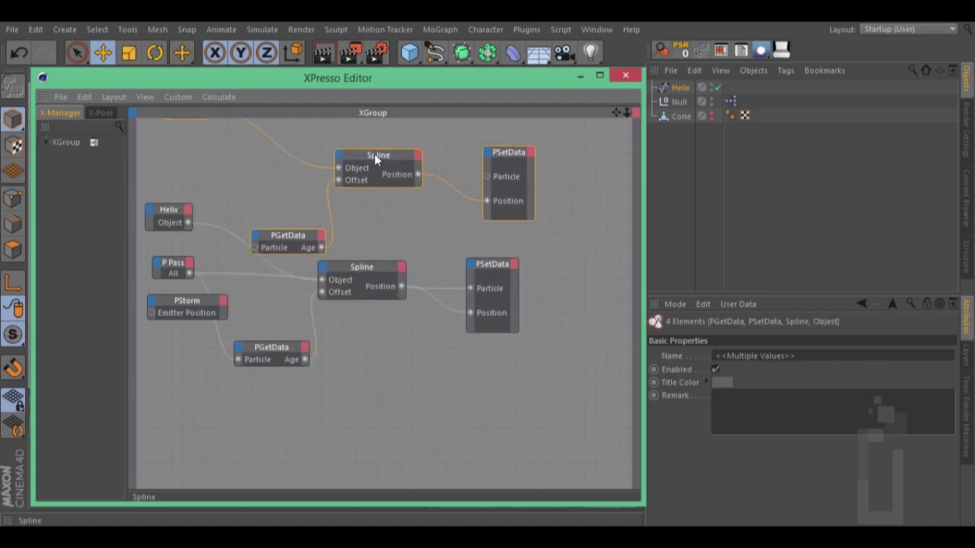
# Step: Spread out the copied nodes, with PGetData beside the copied Spline node and PSetData on its far side
pyautogui.moveTo(284, 237)
pyautogui.mouseDown()
pyautogui.moveTo(289, 204)
pyautogui.moveTo(290, 228)
pyautogui.mouseUp()
pyautogui.moveTo(266, 188)
pyautogui.mouseDown()
pyautogui.moveTo(322, 262)
pyautogui.moveTo(289, 187)
pyautogui.mouseUp()
pyautogui.moveTo(366, 144)
pyautogui.mouseDown()
pyautogui.moveTo(361, 166)
pyautogui.moveTo(375, 153)
pyautogui.mouseUp()
pyautogui.moveTo(521, 141); pyautogui.dragTo(516, 153)
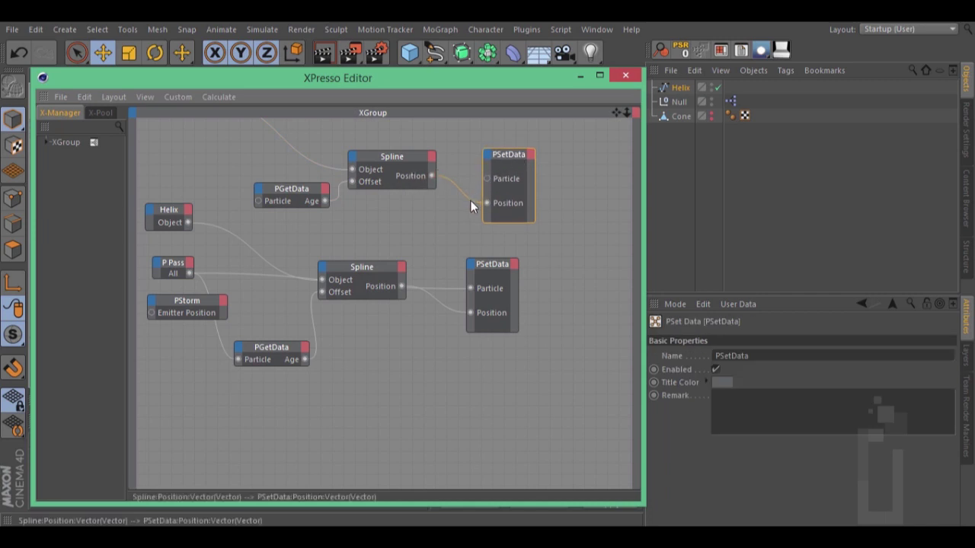
pyautogui.moveTo(526, 154); pyautogui.dragTo(577, 150)
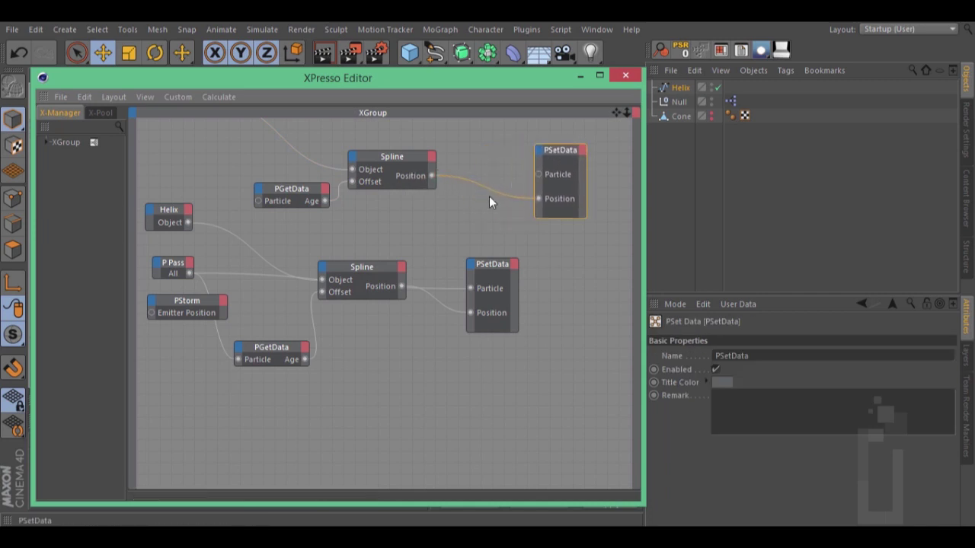
# Step: Delete the copied Spline node's Position wire to PSetData and its Offset wire from PGetData, moving the node nearer PSetData
pyautogui.click(504, 196)
pyautogui.press('Delete')
pyautogui.moveTo(383, 156); pyautogui.dragTo(416, 145)
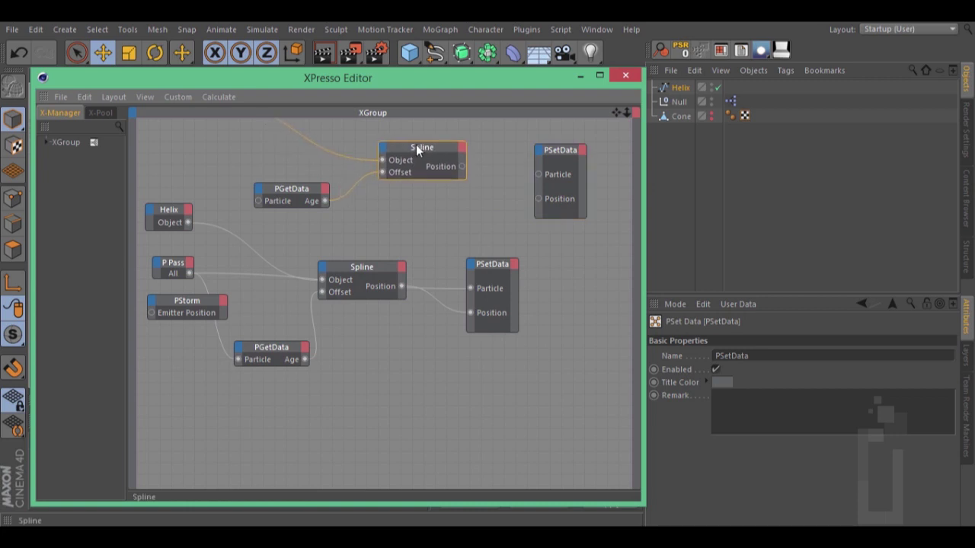
pyautogui.click(353, 185)
pyautogui.press('Delete')
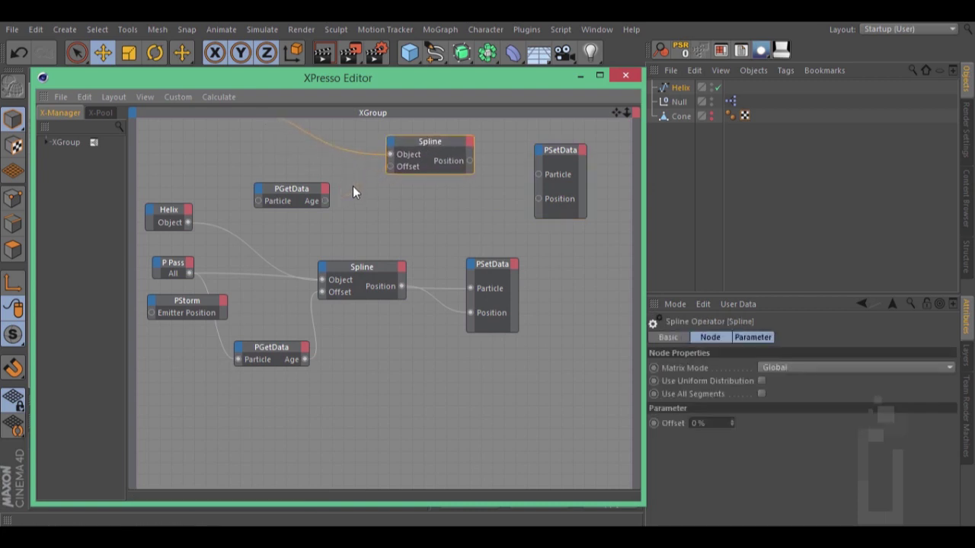
# Step: Remove the Age port from the copied PGetData node and the Position port from the copied PSetData node
pyautogui.click(308, 208)
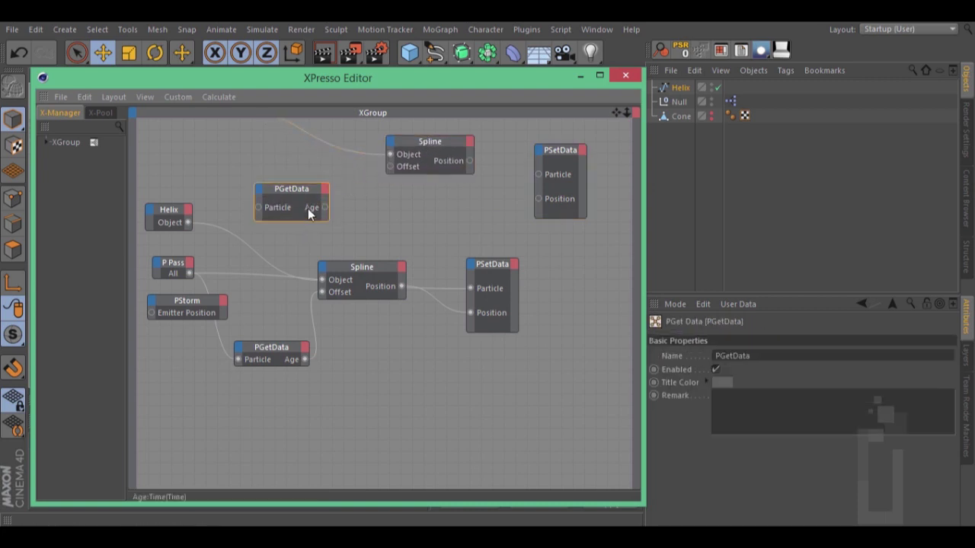
pyautogui.rightClick(310, 207)
pyautogui.click(331, 260)
pyautogui.rightClick(556, 200)
pyautogui.click(581, 250)
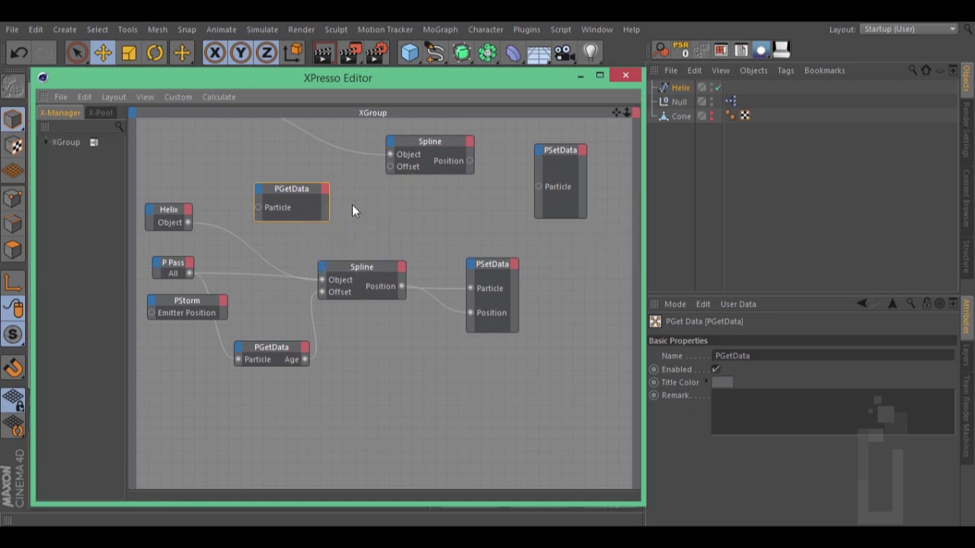
pyautogui.click(372, 198)
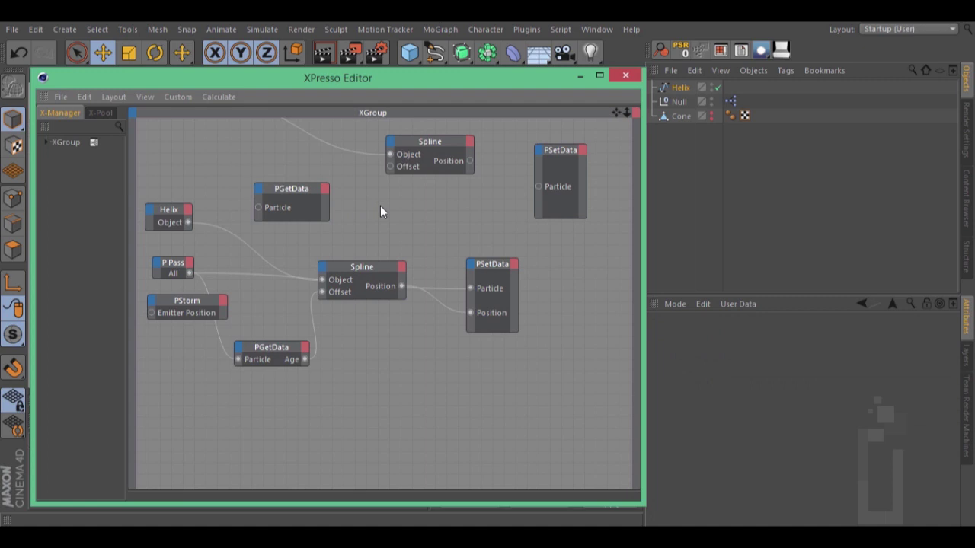
# Step: Add a Math node below the copied Spline node and set its data type to Vector
pyautogui.rightClick(381, 206)
pyautogui.moveTo(435, 217)
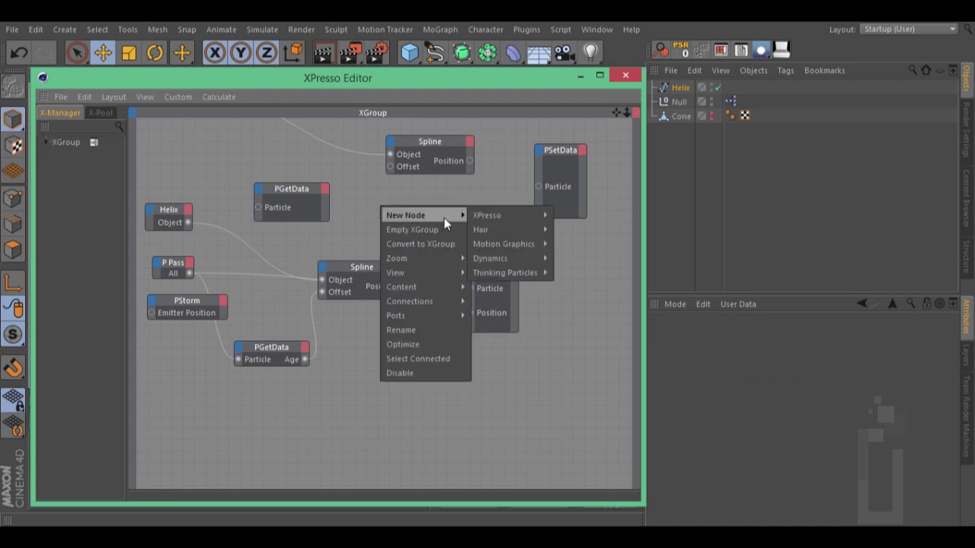
pyautogui.moveTo(517, 215)
pyautogui.moveTo(585, 259)
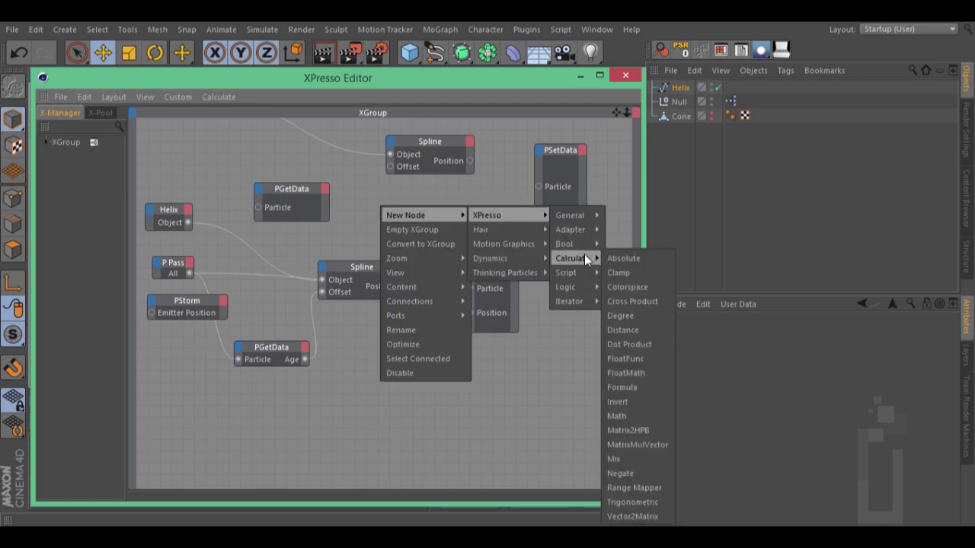
pyautogui.click(615, 415)
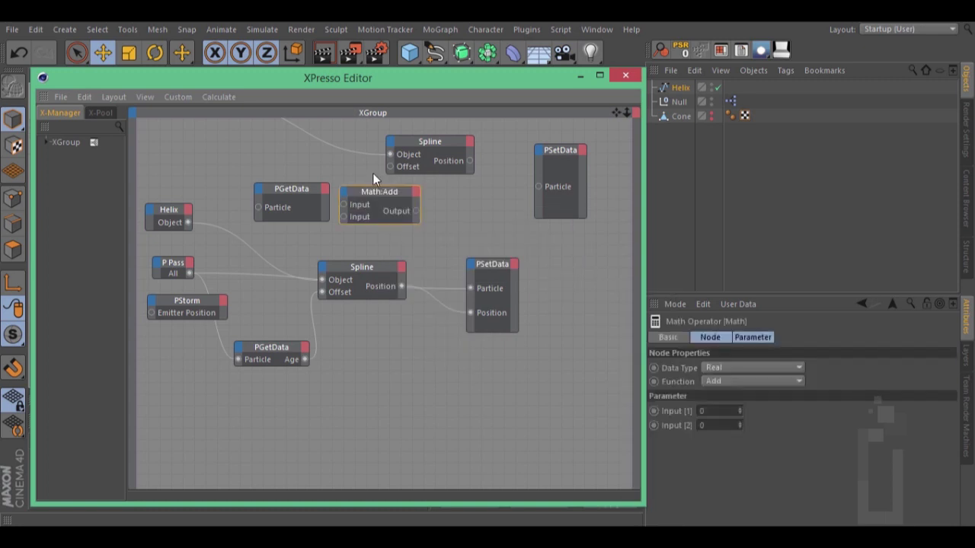
pyautogui.moveTo(369, 192); pyautogui.dragTo(446, 198)
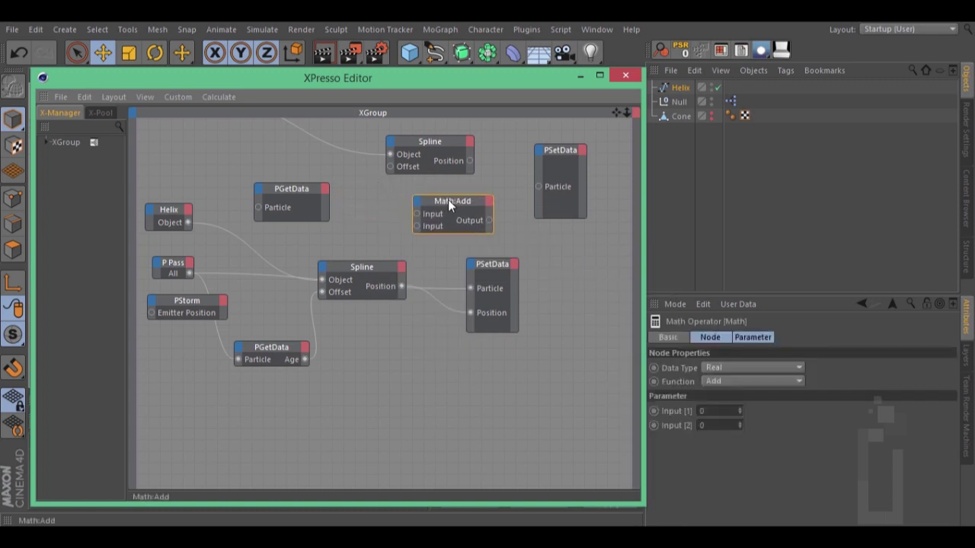
pyautogui.click(710, 367)
pyautogui.click(732, 442)
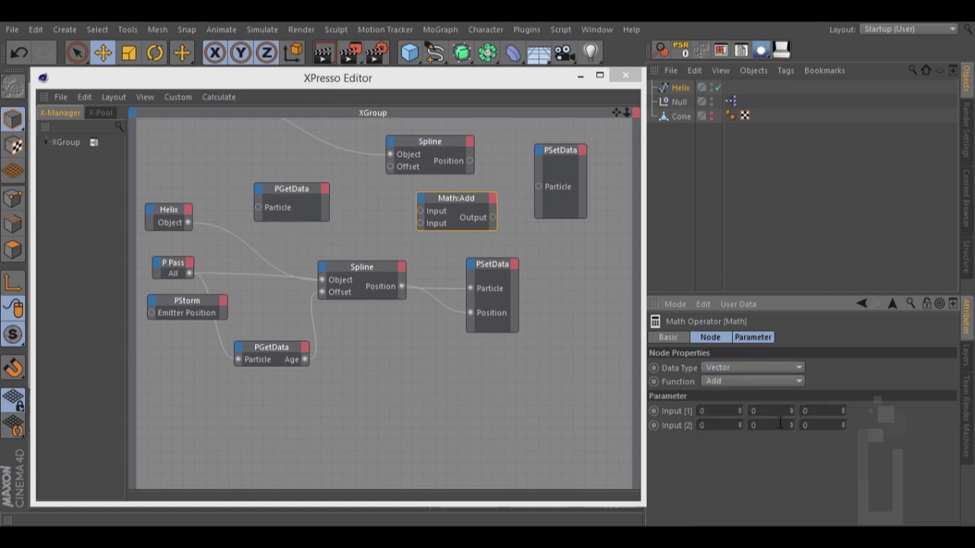
# Step: Wire the copied Spline's Position and the copied PGetData's new Position output into Math:Add's two inputs, then tidy the node layout
pyautogui.click(469, 161)
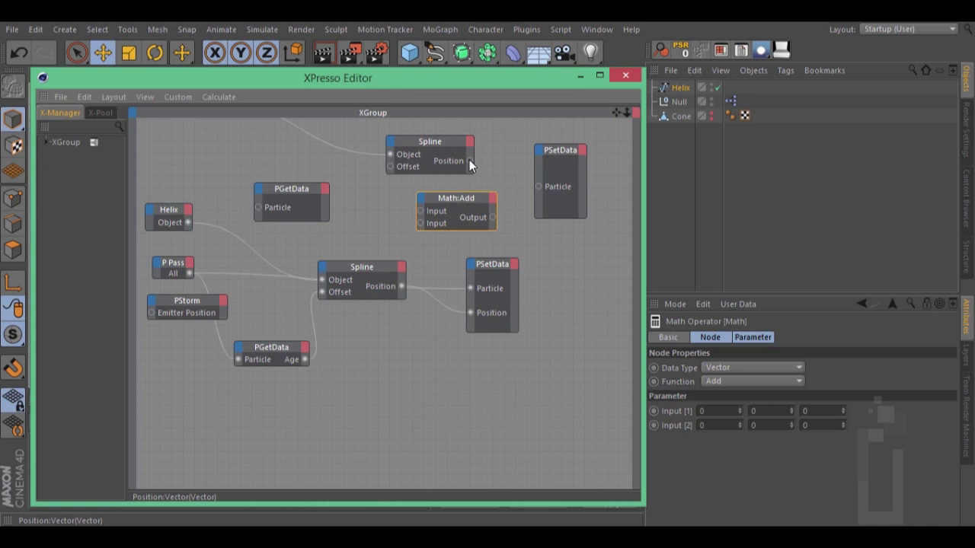
pyautogui.moveTo(431, 190); pyautogui.dragTo(419, 212)
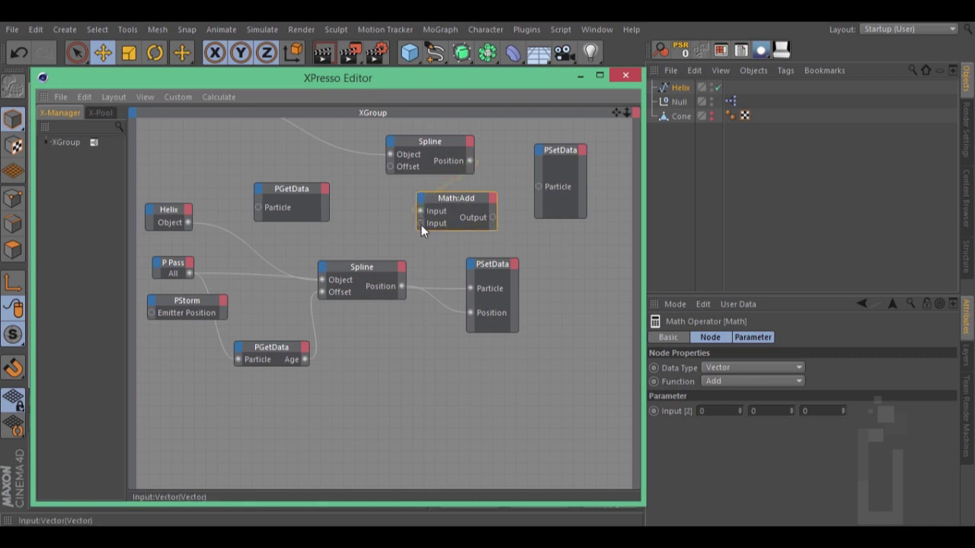
pyautogui.moveTo(417, 222); pyautogui.dragTo(323, 189)
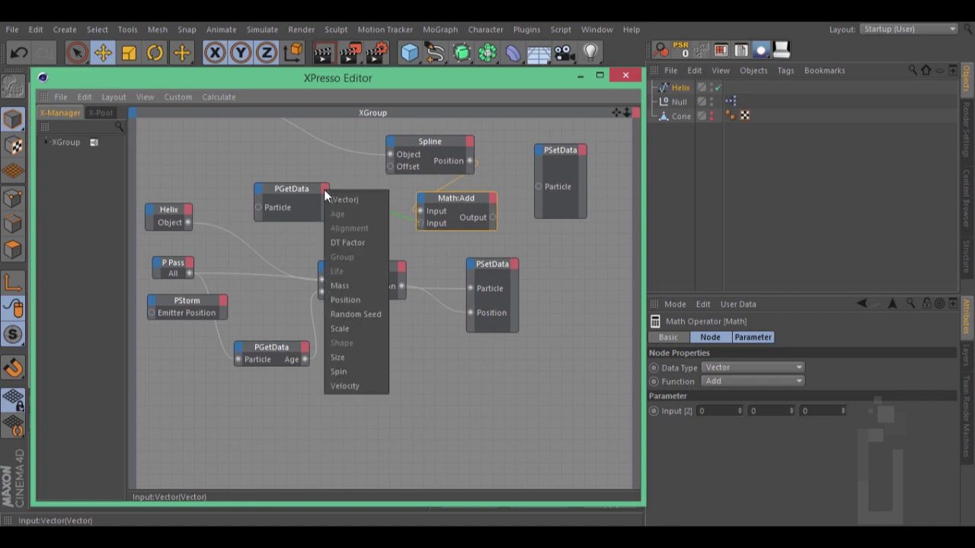
pyautogui.click(343, 299)
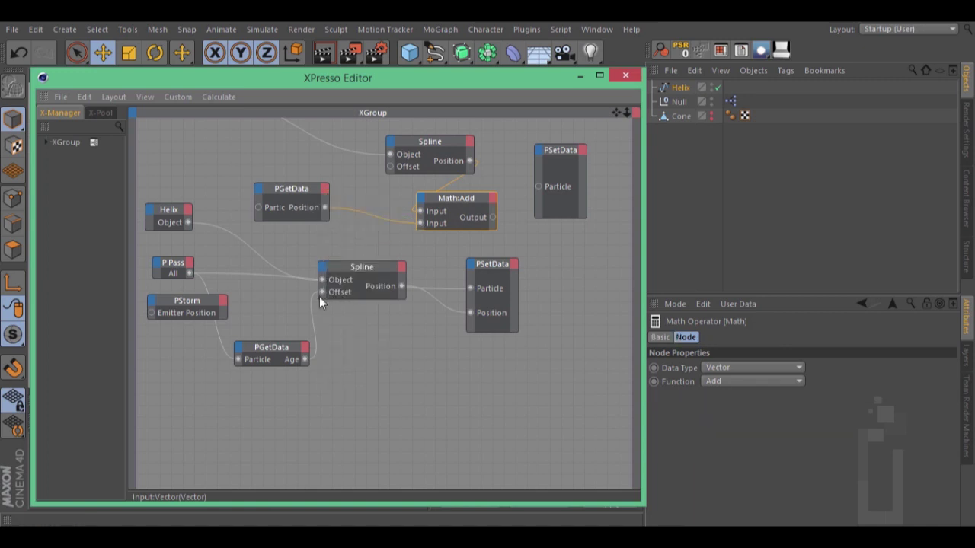
pyautogui.moveTo(420, 140); pyautogui.dragTo(346, 135)
pyautogui.moveTo(461, 194)
pyautogui.mouseDown()
pyautogui.moveTo(427, 189)
pyautogui.moveTo(446, 195)
pyautogui.mouseUp()
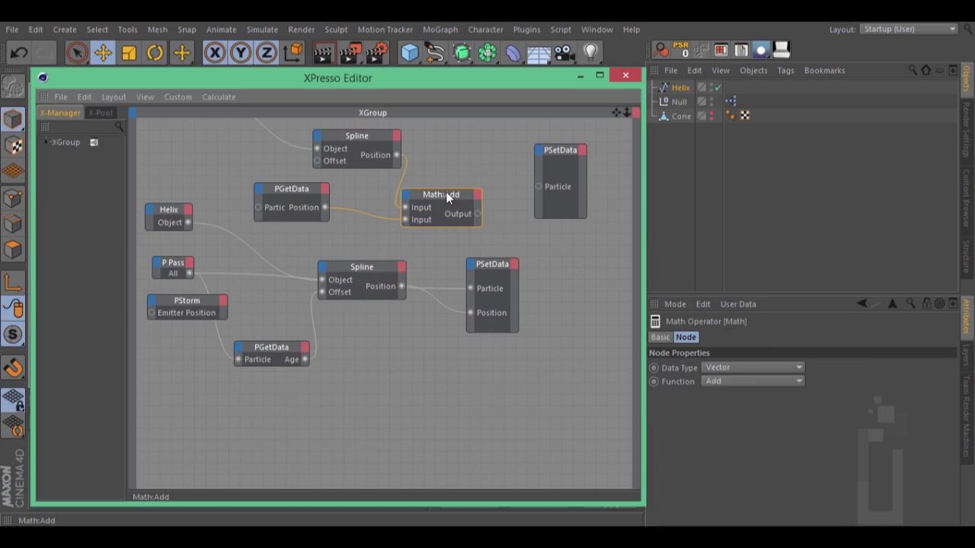
# Step: Wire P Pass's All output to the copied PSetData's Particle input and Math:Add's Output to a new (Vector) port on it
pyautogui.moveTo(537, 184); pyautogui.dragTo(189, 273)
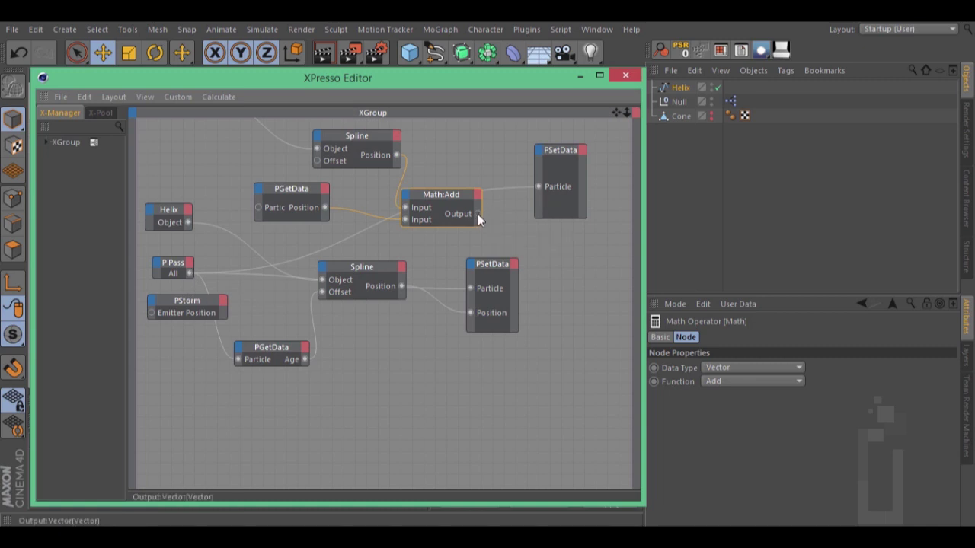
pyautogui.moveTo(510, 169); pyautogui.dragTo(552, 156)
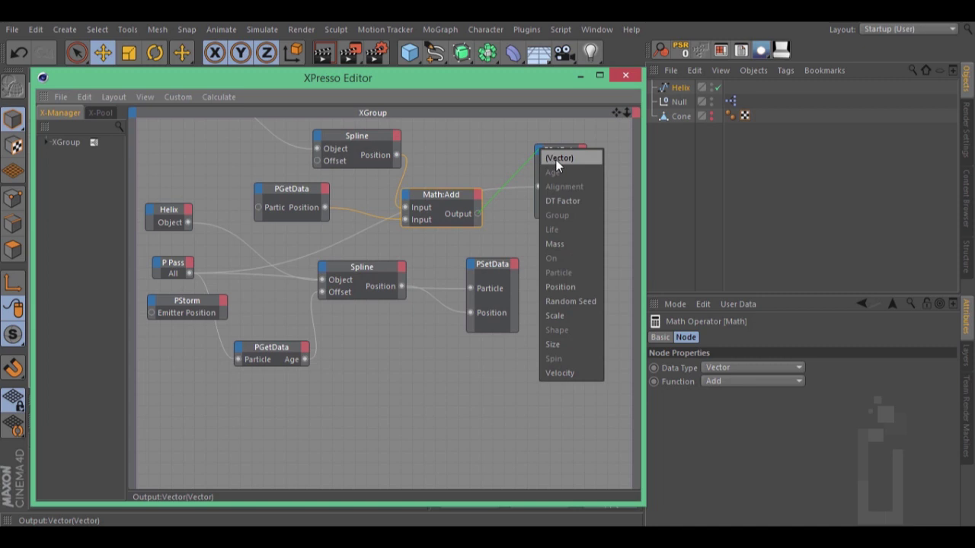
pyautogui.moveTo(555, 159); pyautogui.dragTo(555, 159)
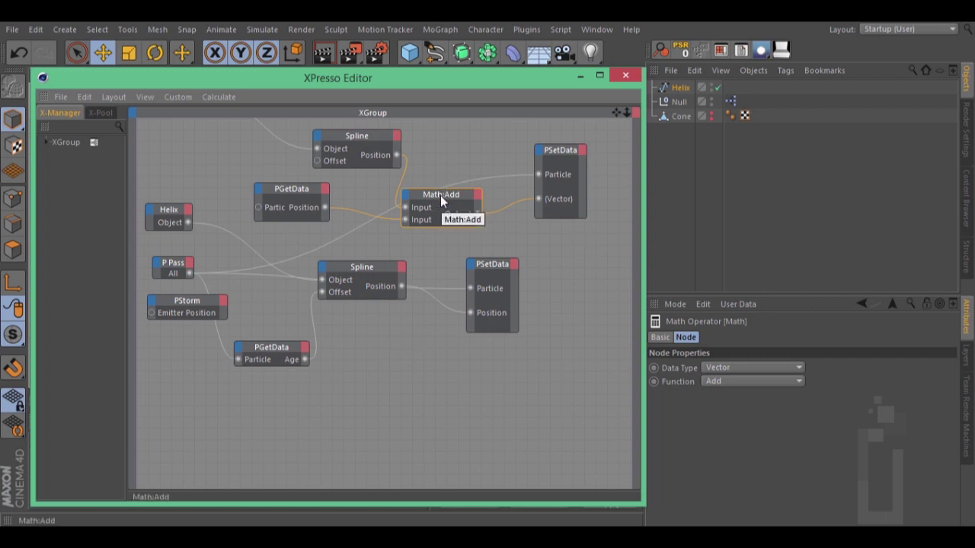
# Step: Duplicate Math:Add below the original Spline node, and enlarge the original PGetData node to add a (Vector) output
pyautogui.moveTo(438, 195); pyautogui.dragTo(406, 355)
pyautogui.moveTo(262, 368); pyautogui.dragTo(261, 397)
pyautogui.moveTo(416, 348); pyautogui.dragTo(410, 346)
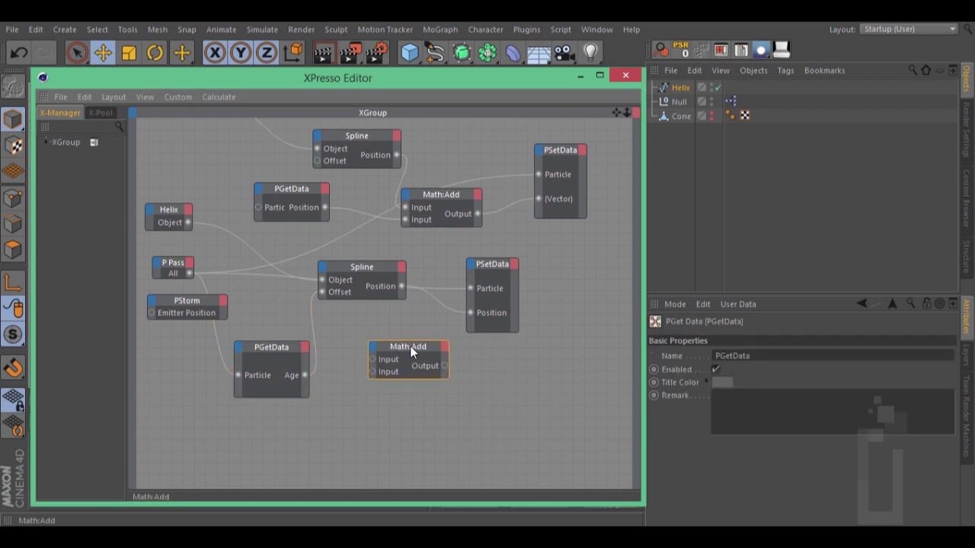
pyautogui.click(307, 347)
pyautogui.click(318, 332)
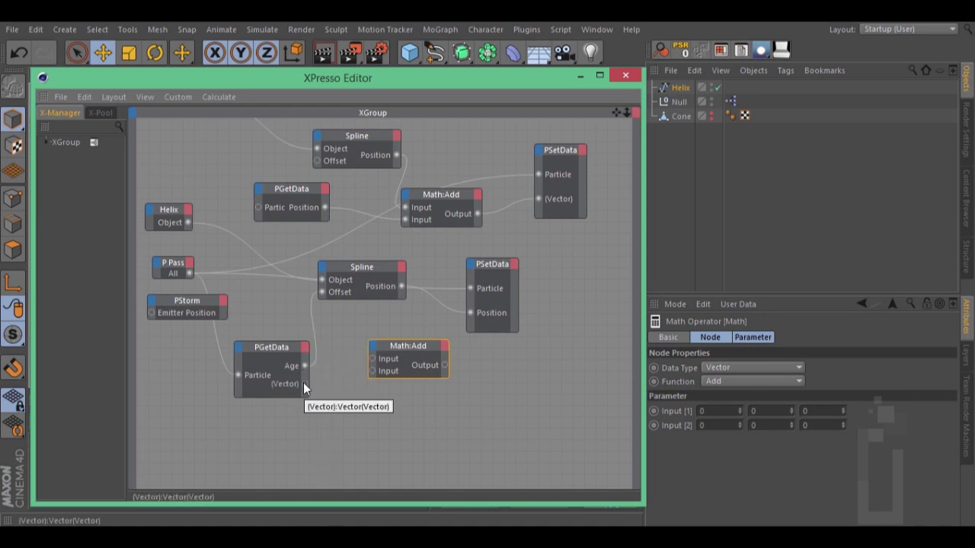
# Step: Route the original Spline's Position and PGetData's (Vector) through the lower Math:Add into PSetData's Position, and wire P Pass to the upper PGetData's Particle input
pyautogui.moveTo(304, 383); pyautogui.dragTo(373, 371)
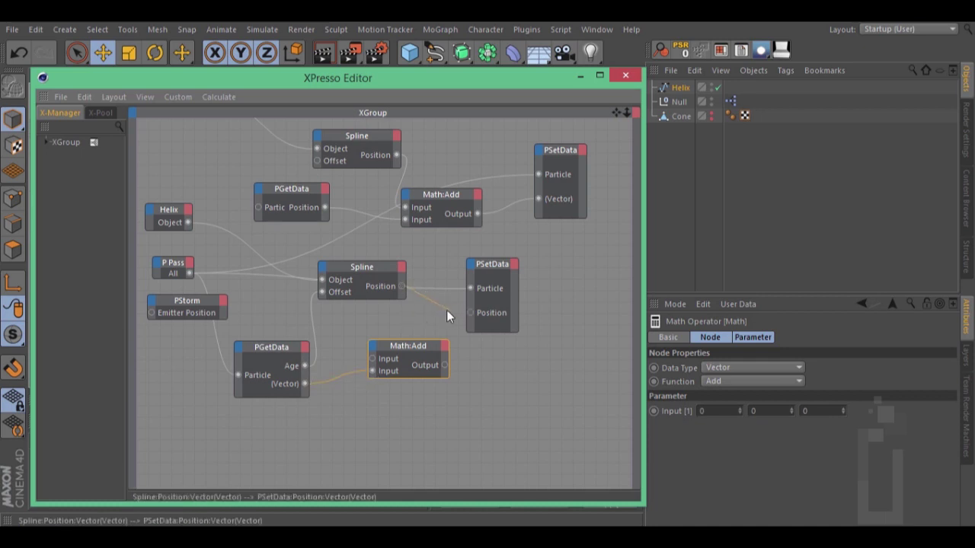
pyautogui.moveTo(372, 356); pyautogui.dragTo(374, 356)
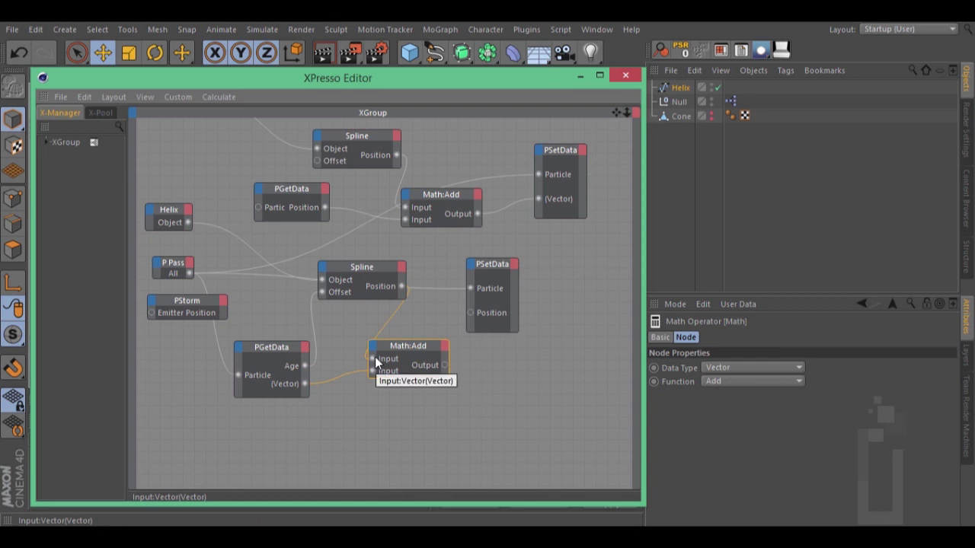
pyautogui.moveTo(444, 366); pyautogui.dragTo(469, 313)
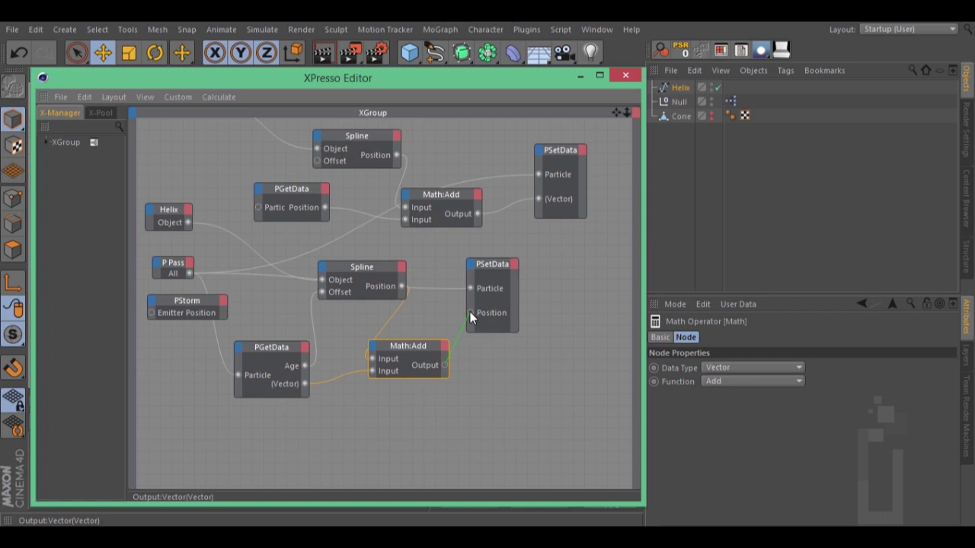
pyautogui.moveTo(470, 311); pyautogui.dragTo(469, 313)
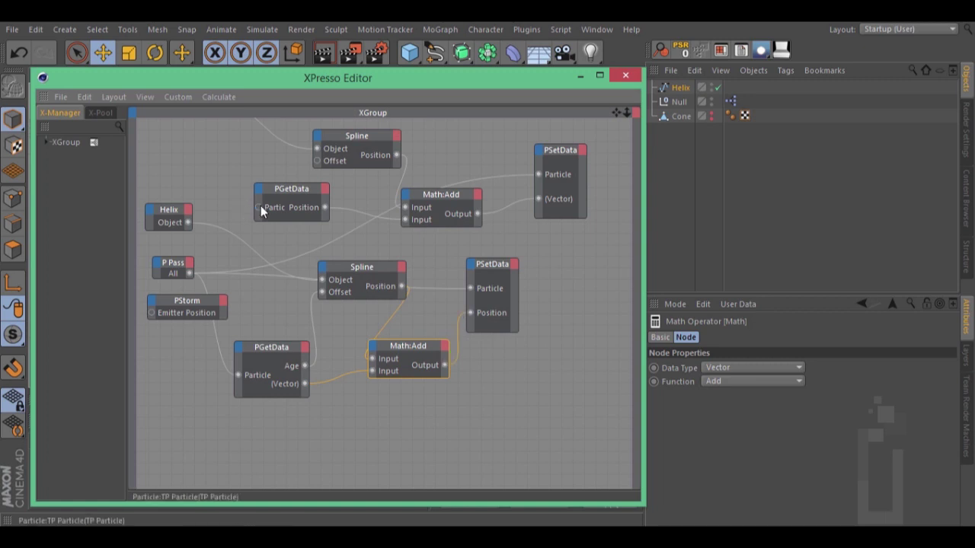
pyautogui.moveTo(257, 207); pyautogui.dragTo(189, 273)
# Step: Move the XPresso Editor aside, play the animation to check the particles around the helix, and rewind to the start
pyautogui.moveTo(323, 76); pyautogui.dragTo(674, 382)
pyautogui.click(324, 421)
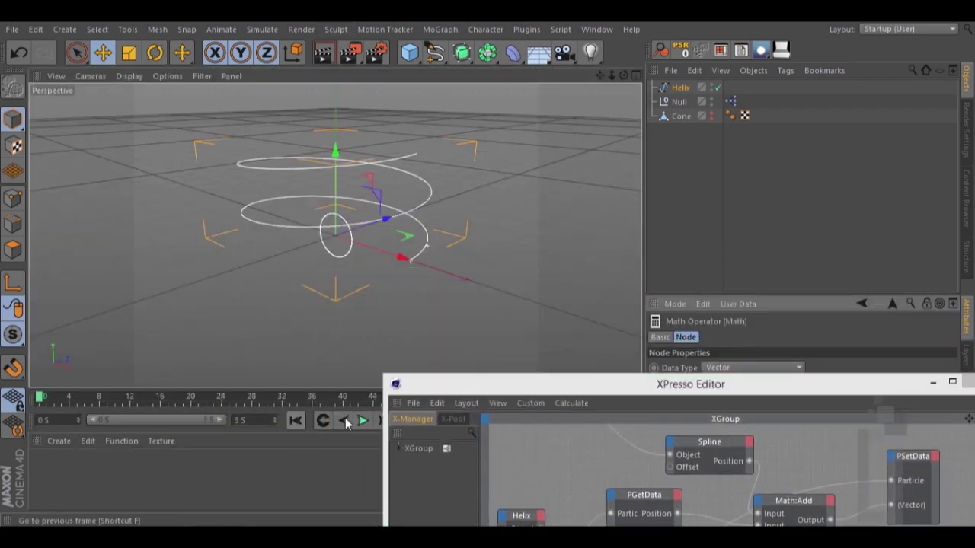
pyautogui.click(362, 421)
pyautogui.click(362, 421)
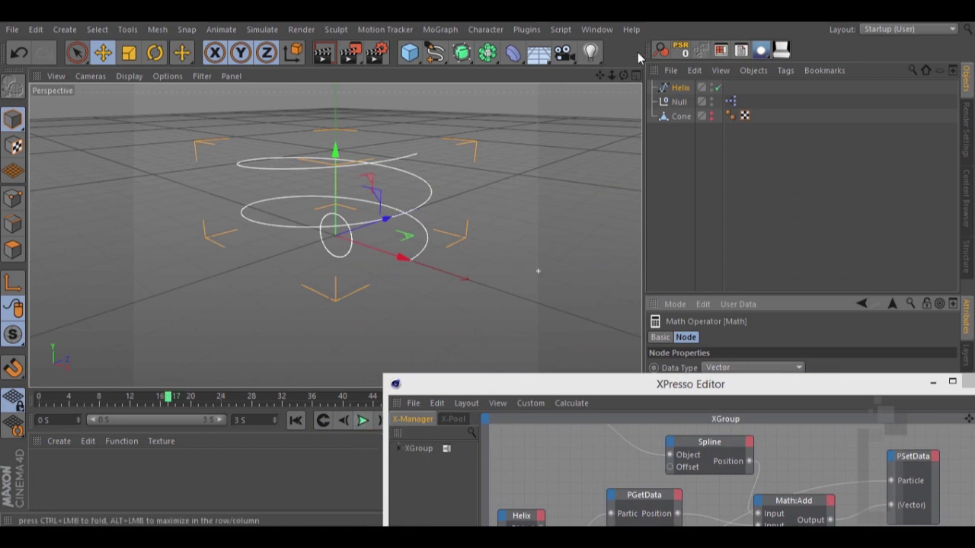
pyautogui.keyDown('alt'); pyautogui.moveTo(578, 319); pyautogui.dragTo(482, 271, button='middle'); pyautogui.keyUp('alt')
pyautogui.keyDown('alt'); pyautogui.moveTo(482, 271); pyautogui.dragTo(489, 273); pyautogui.keyUp('alt')
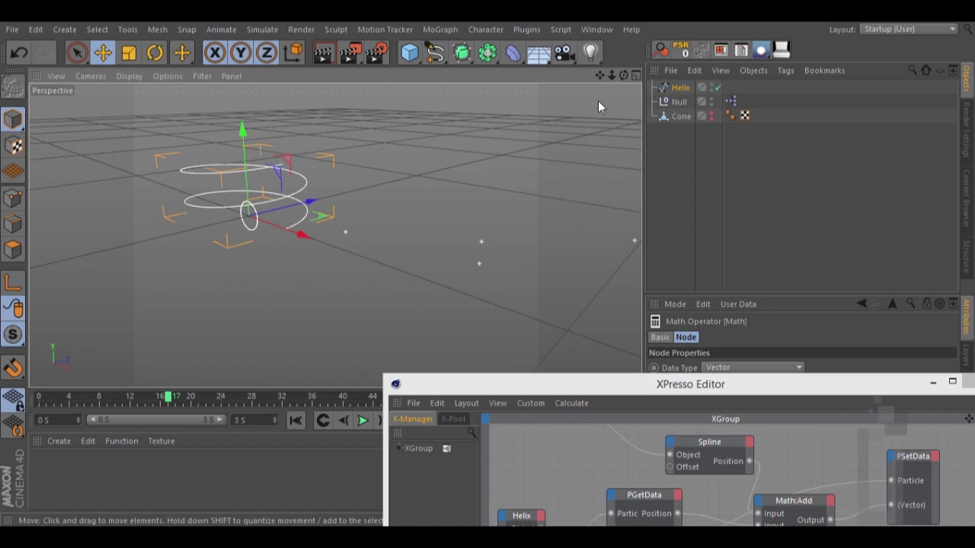
pyautogui.click(296, 420)
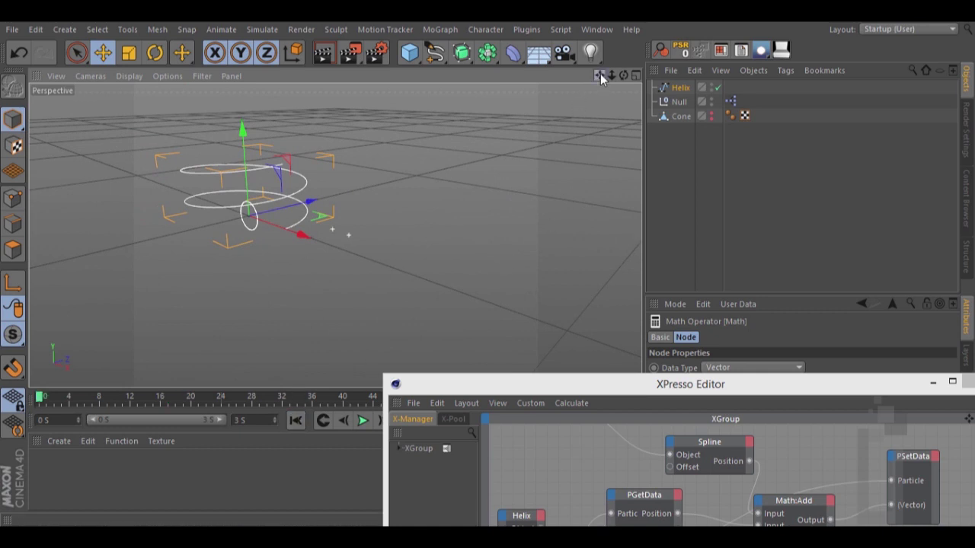
pyautogui.moveTo(600, 73); pyautogui.dragTo(488, 270)
# Step: Add a Thinking Particles Particle Geometry object to the scene
pyautogui.moveTo(720, 396); pyautogui.dragTo(581, 402)
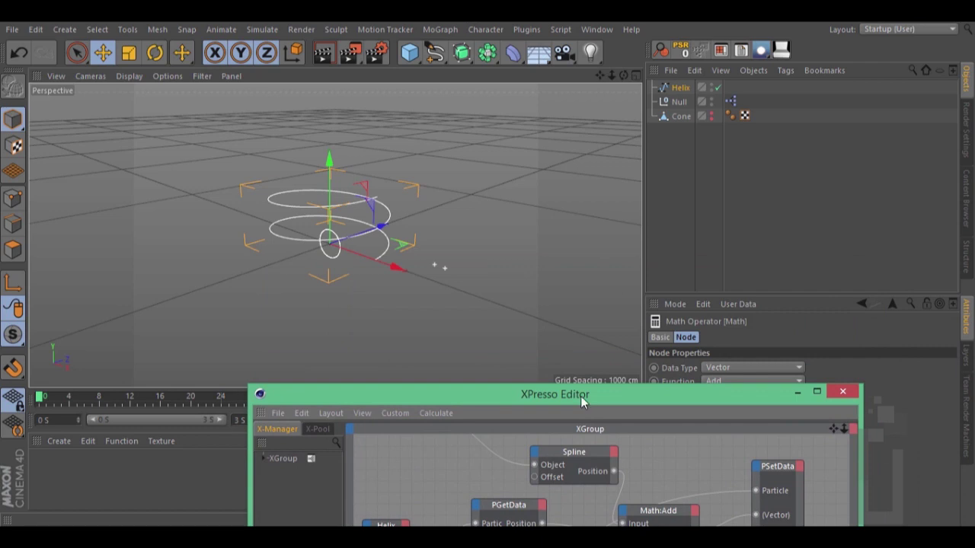
pyautogui.click(262, 29)
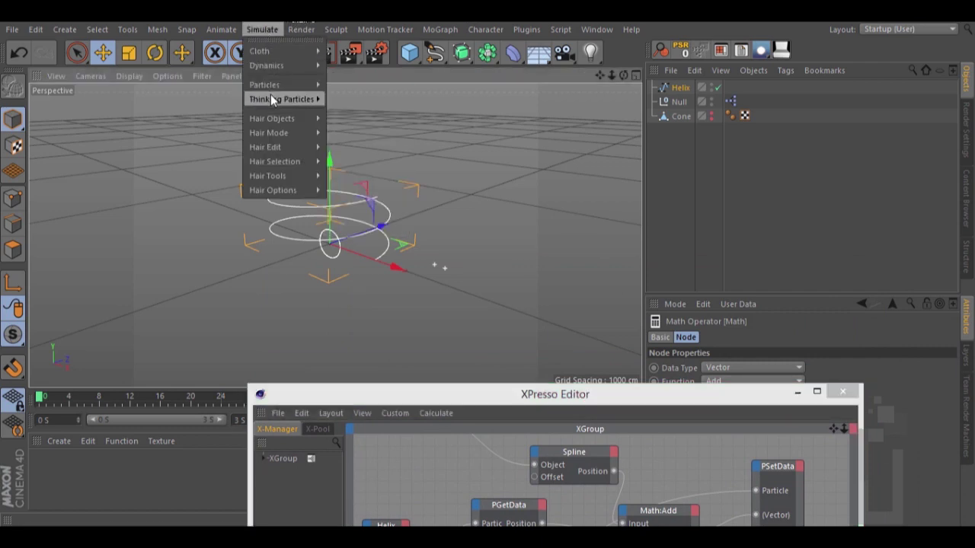
pyautogui.moveTo(279, 97)
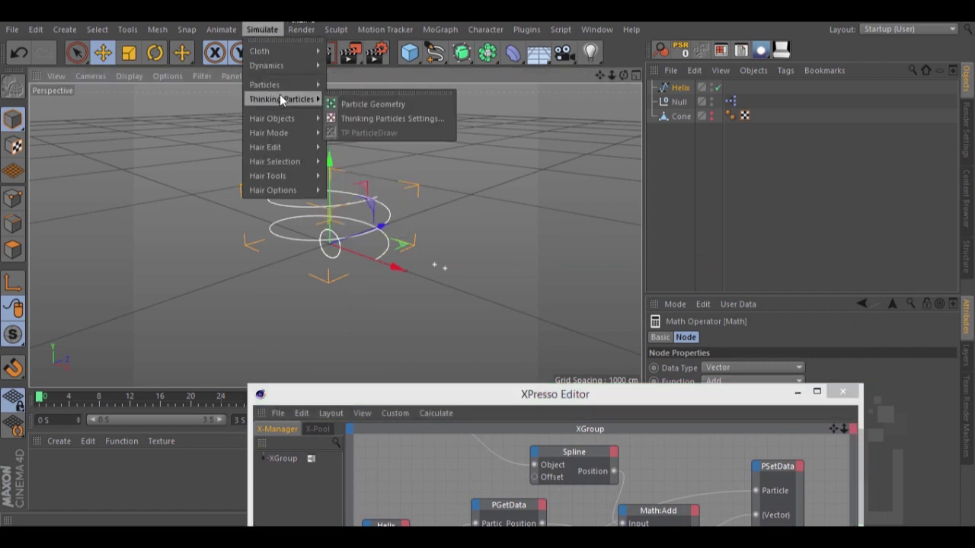
pyautogui.click(373, 104)
# Step: Bring the XPresso Editor back into full view, add a PShape node below PStorm, and assign the Cone as its object
pyautogui.moveTo(689, 405); pyautogui.dragTo(470, 77)
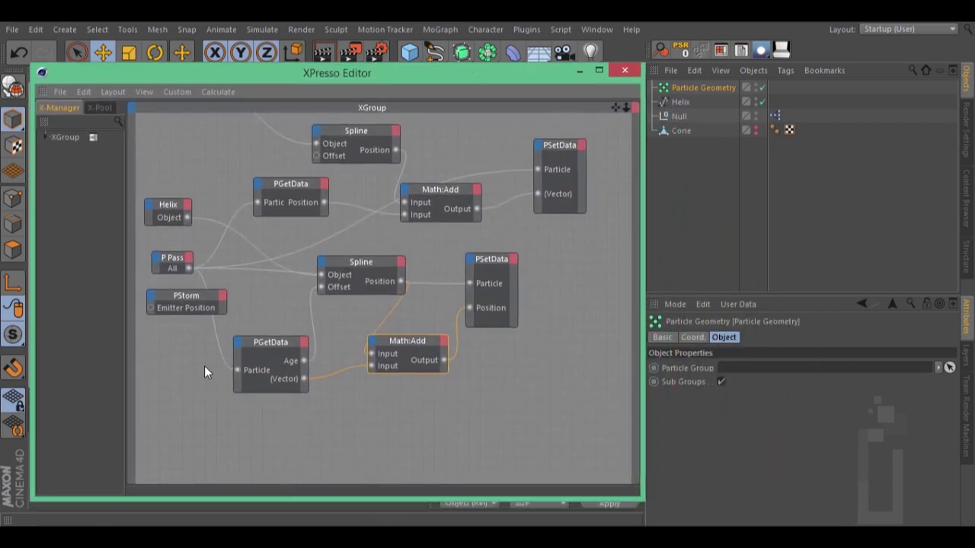
pyautogui.click(180, 375)
pyautogui.rightClick(180, 381)
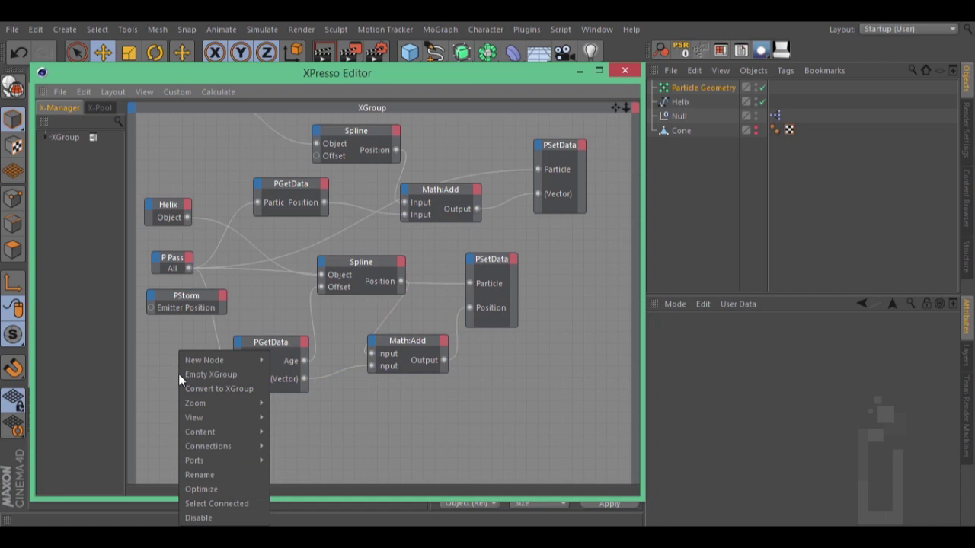
pyautogui.moveTo(220, 359)
pyautogui.moveTo(302, 416)
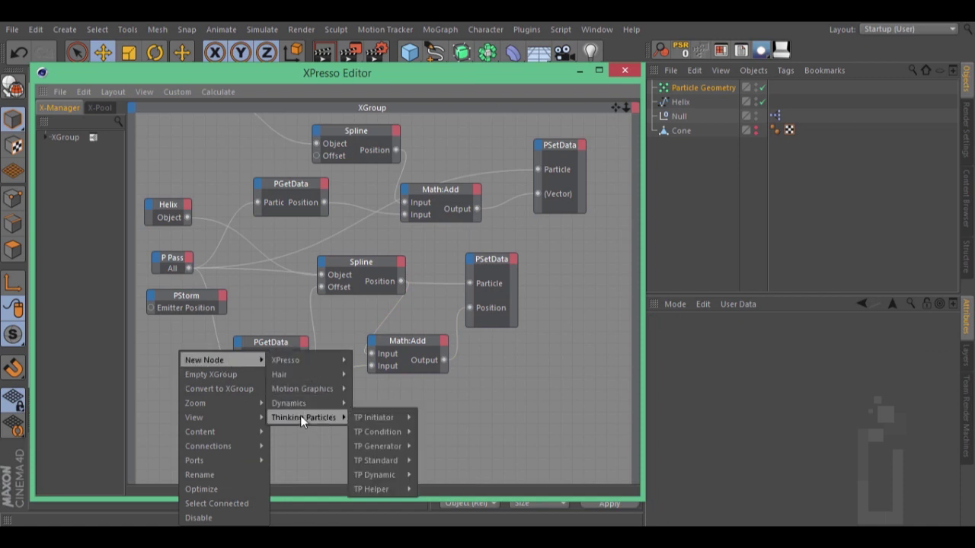
pyautogui.moveTo(390, 459)
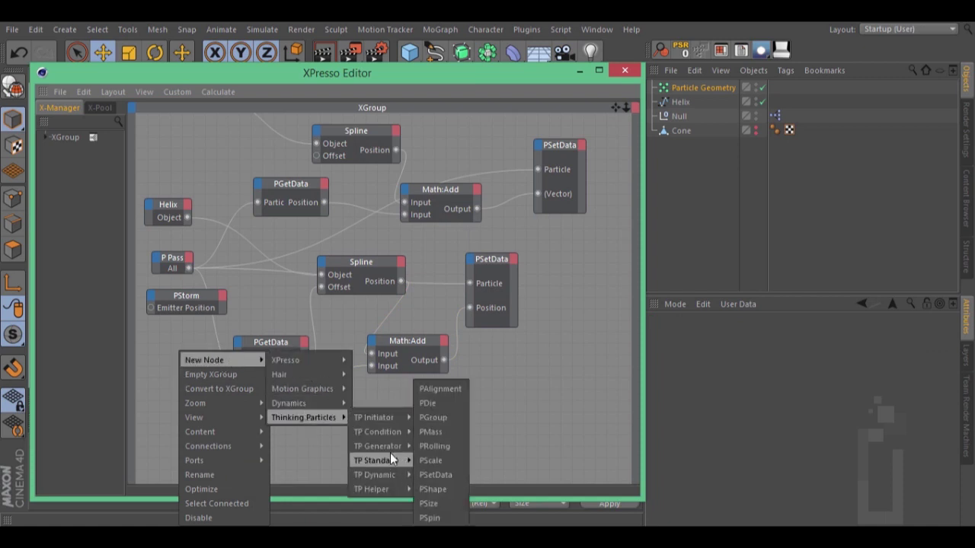
pyautogui.click(444, 490)
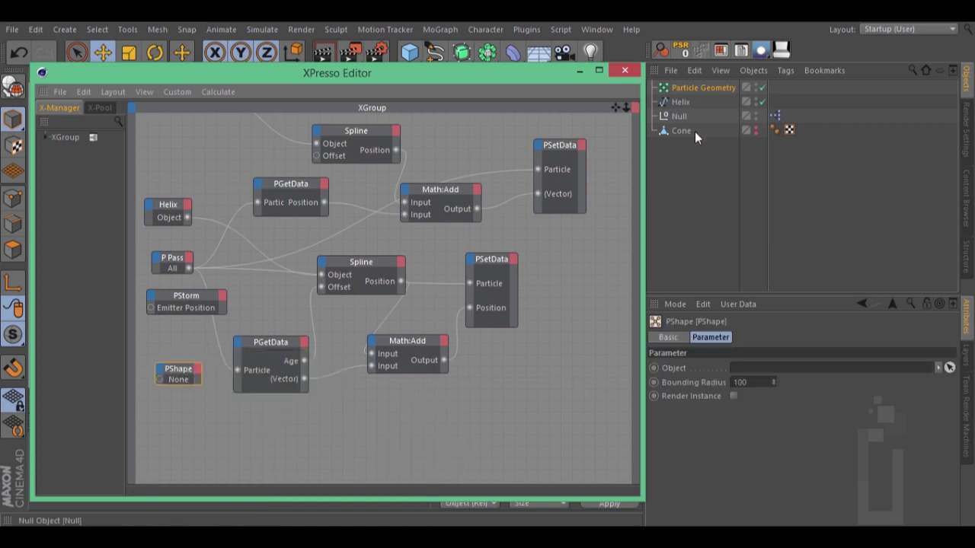
pyautogui.moveTo(680, 133); pyautogui.dragTo(744, 368)
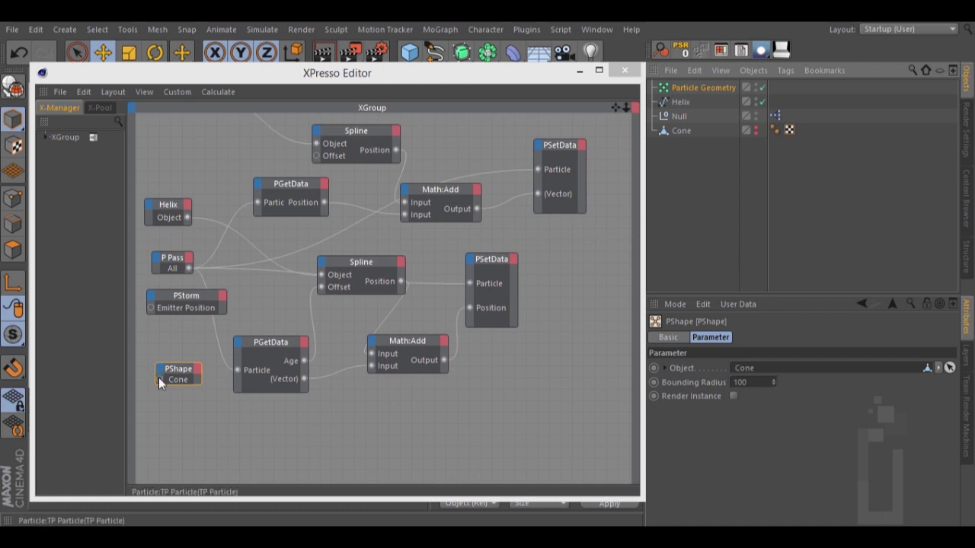
# Step: Wire P Pass's All output into PShape's particle input, and play the animation to check the cone particles before rewinding
pyautogui.moveTo(160, 377); pyautogui.dragTo(186, 268)
pyautogui.moveTo(375, 75); pyautogui.dragTo(408, 471)
pyautogui.click(362, 421)
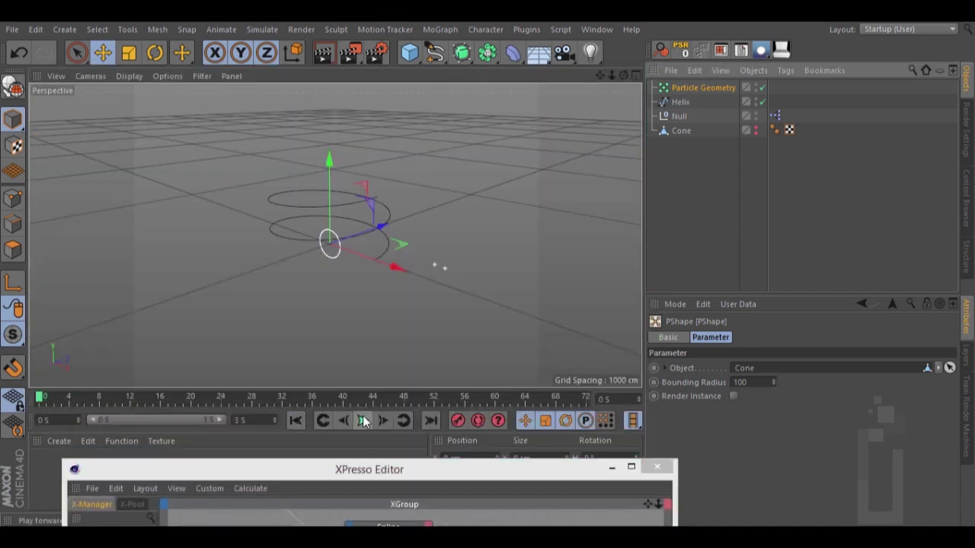
pyautogui.click(363, 421)
pyautogui.click(296, 421)
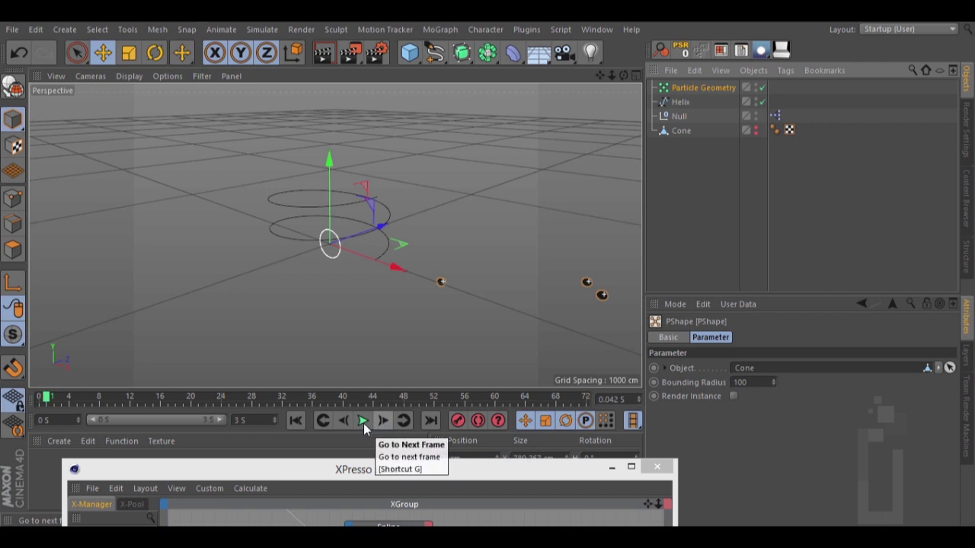
pyautogui.click(363, 421)
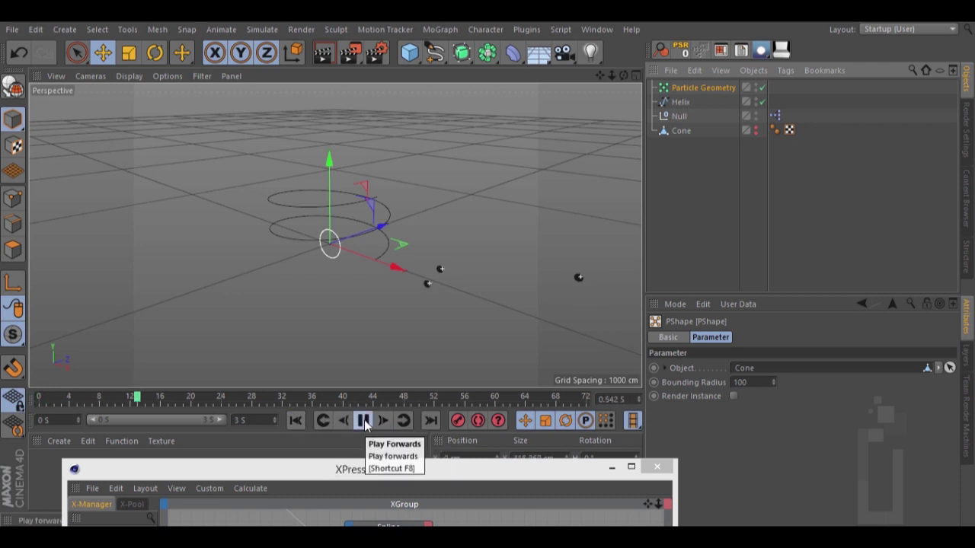
pyautogui.moveTo(612, 76); pyautogui.dragTo(487, 272)
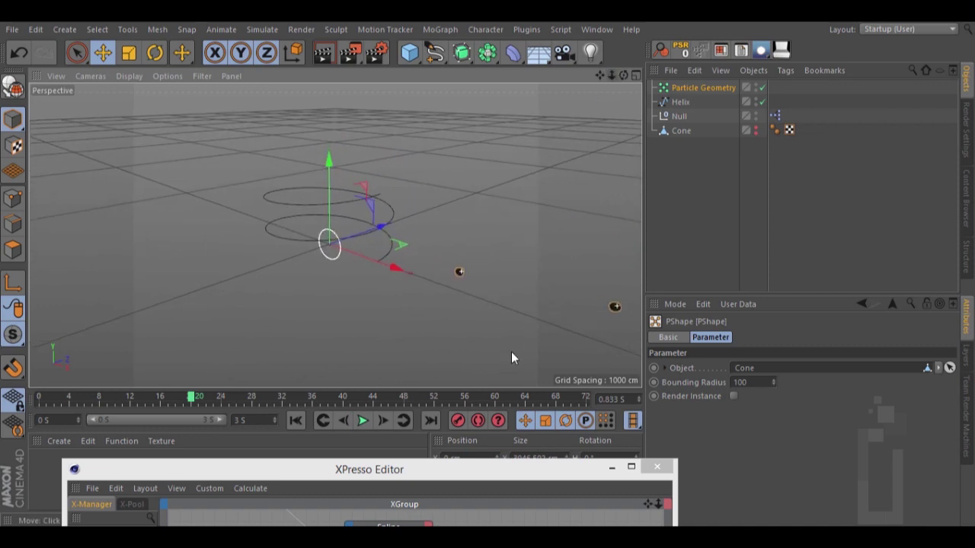
pyautogui.click(296, 421)
# Step: Add a PAge node above the upper Math:Add, fed by P Pass, and connect its On output to the upper PSetData's On input
pyautogui.moveTo(366, 474); pyautogui.dragTo(369, 86)
pyautogui.moveTo(652, 116); pyautogui.dragTo(566, 147)
pyautogui.click(511, 174)
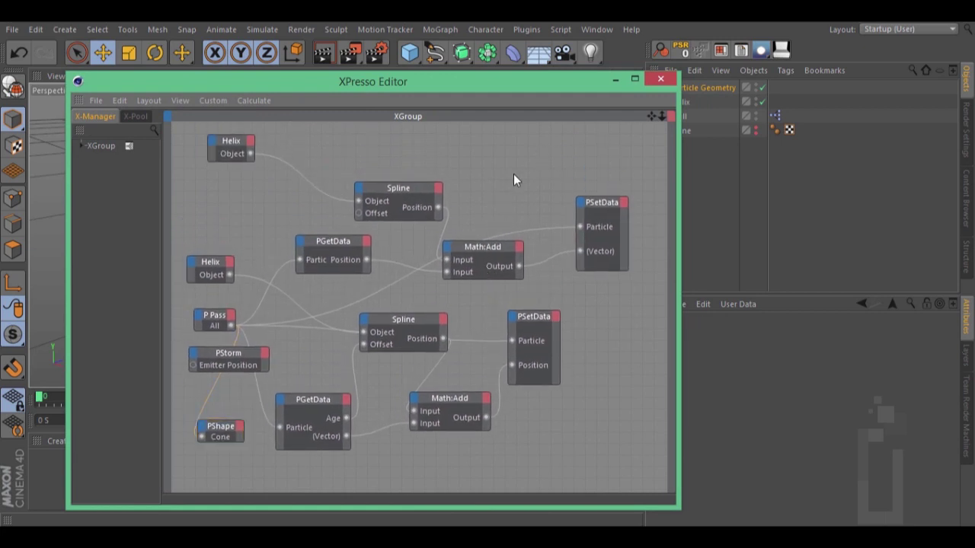
pyautogui.rightClick(514, 179)
pyautogui.moveTo(583, 185)
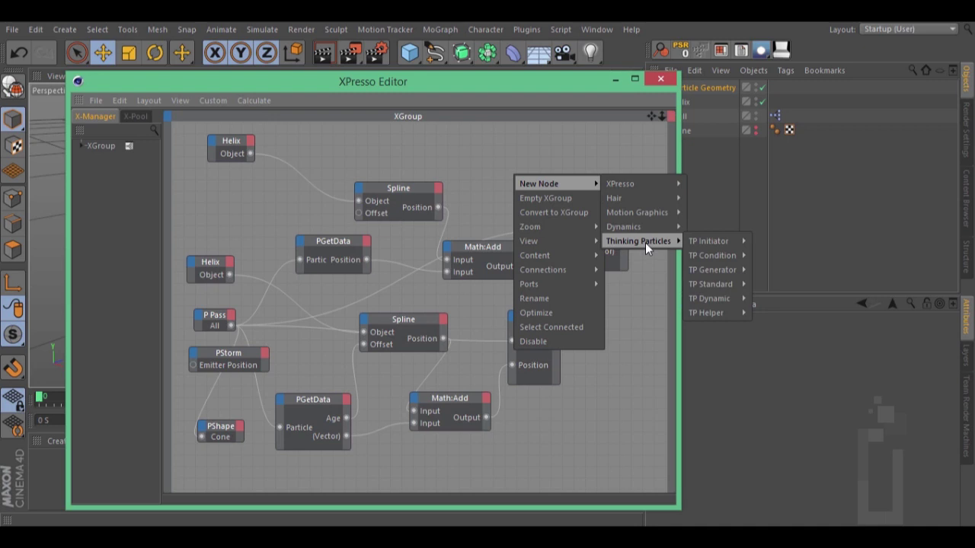
pyautogui.moveTo(721, 285)
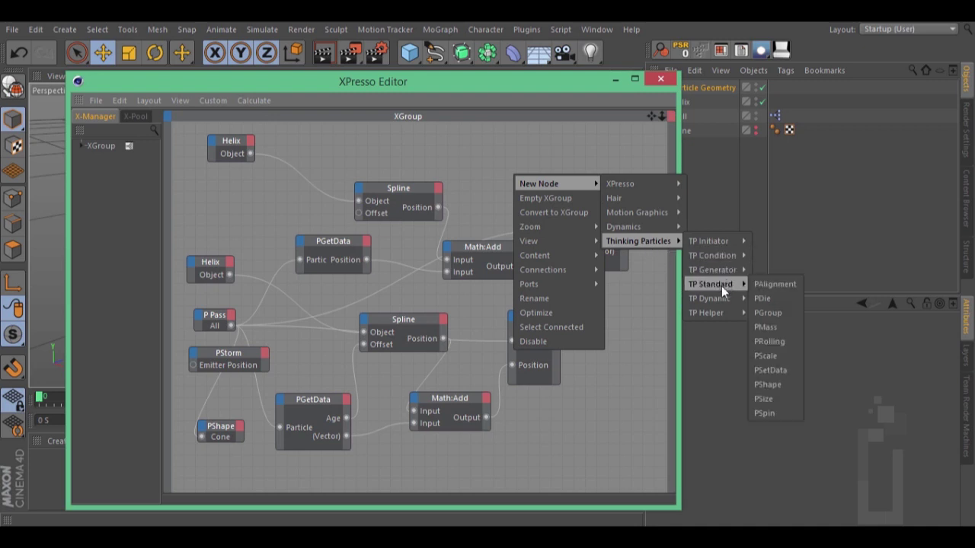
pyautogui.moveTo(730, 257)
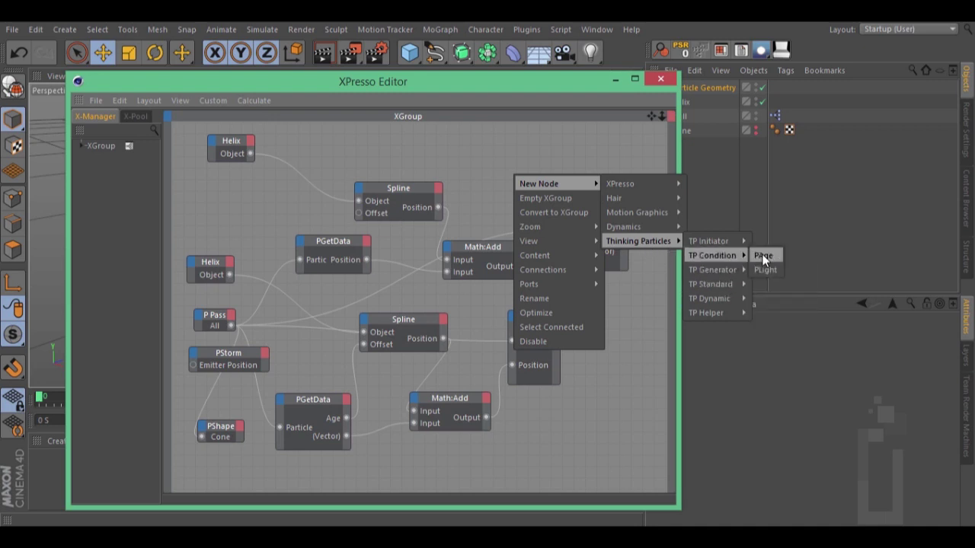
pyautogui.click(761, 255)
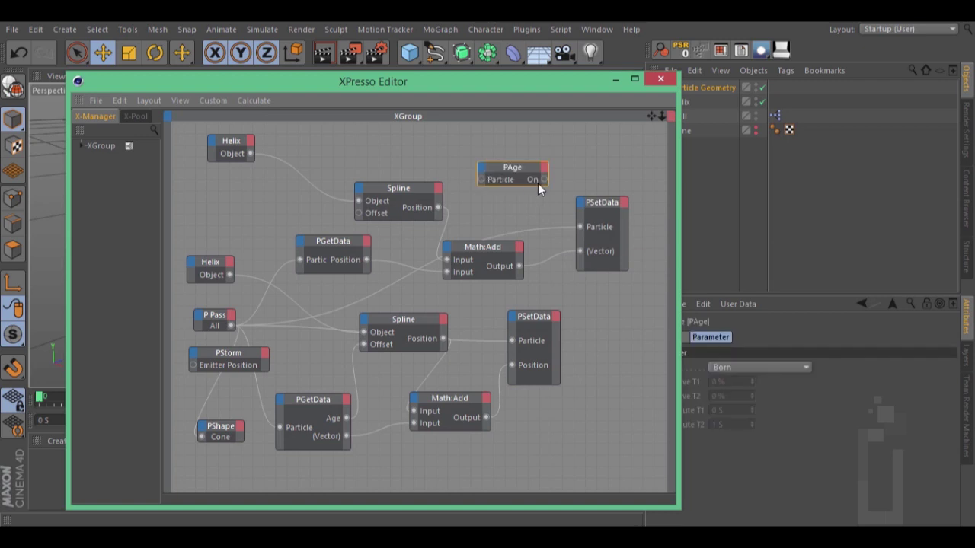
pyautogui.moveTo(481, 179); pyautogui.dragTo(231, 326)
pyautogui.moveTo(579, 203); pyautogui.dragTo(594, 310)
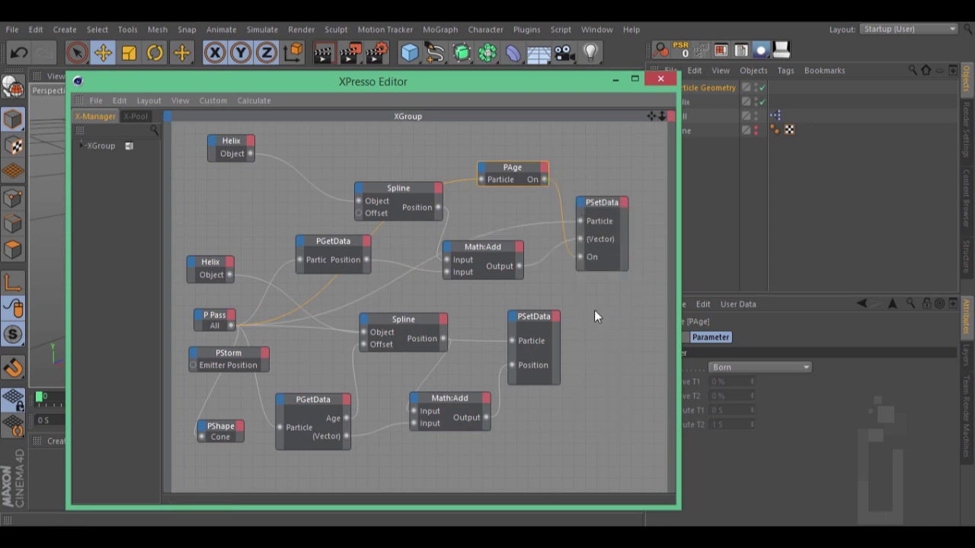
# Step: Move the XPresso Editor aside, play the animation to check how the cones follow the helix, and rewind to the start
pyautogui.moveTo(501, 86); pyautogui.dragTo(434, 455)
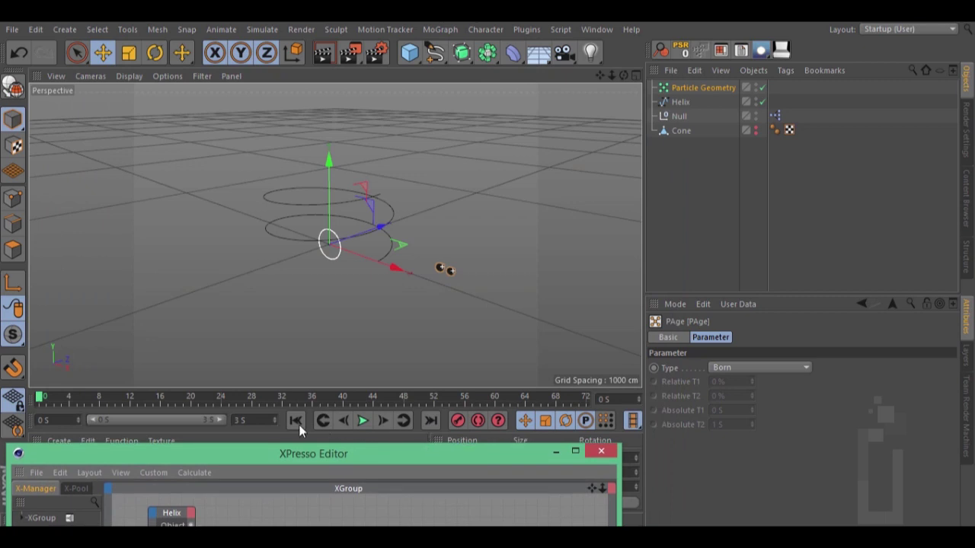
pyautogui.click(363, 421)
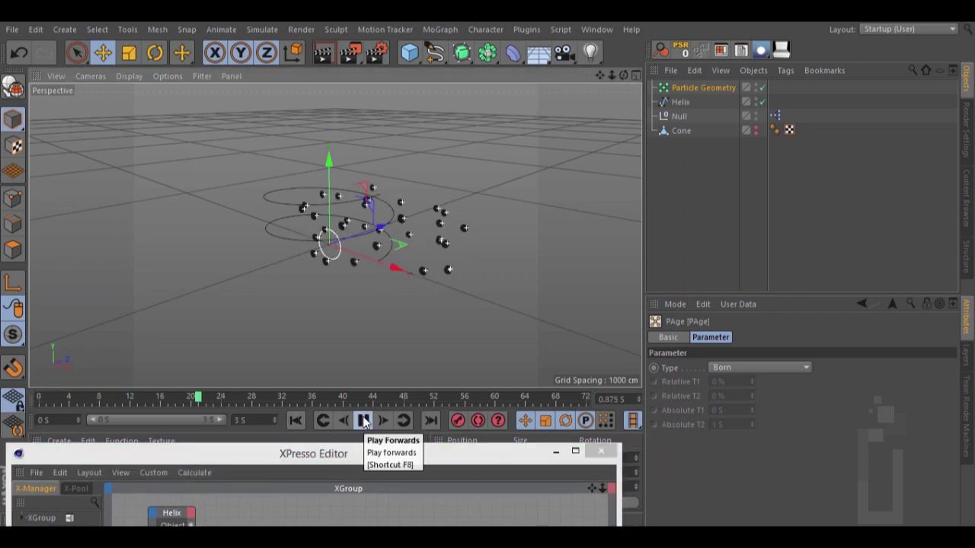
pyautogui.click(297, 420)
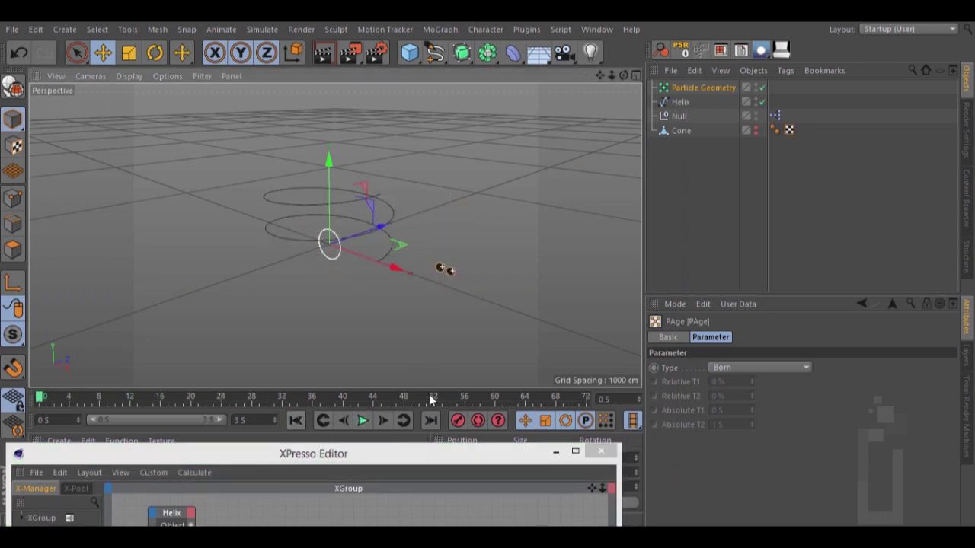
# Step: Bring the XPresso Editor back into full view and spread out the lower PSetData, both Math:Add nodes and the lower Spline
pyautogui.moveTo(407, 455); pyautogui.dragTo(531, 67)
pyautogui.moveTo(702, 102)
pyautogui.mouseDown()
pyautogui.moveTo(488, 266)
pyautogui.moveTo(702, 102)
pyautogui.mouseUp()
pyautogui.moveTo(569, 73); pyautogui.dragTo(655, 92)
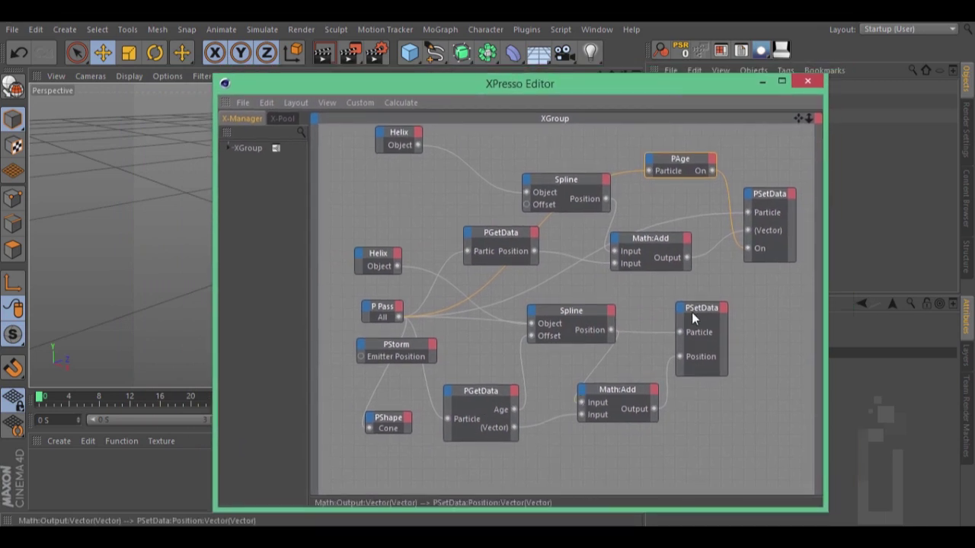
pyautogui.moveTo(705, 288); pyautogui.dragTo(747, 411)
pyautogui.moveTo(704, 308); pyautogui.dragTo(780, 306)
pyautogui.moveTo(647, 243); pyautogui.dragTo(684, 239)
pyautogui.moveTo(614, 390); pyautogui.dragTo(686, 373)
pyautogui.moveTo(552, 310); pyautogui.dragTo(586, 320)
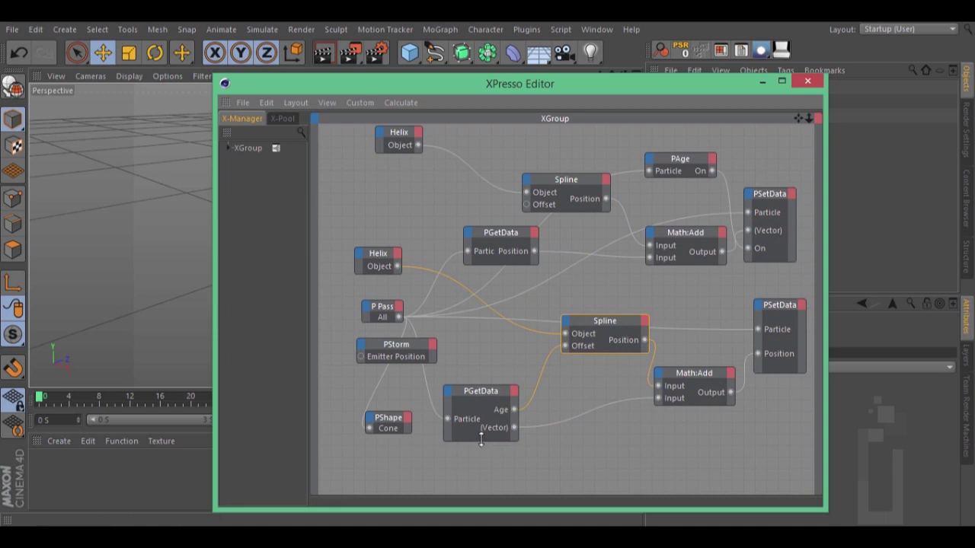
# Step: Shrink the lower PGetData node and reposition it together with PStorm and PShape, placing PShape just above the lower Helix
pyautogui.moveTo(482, 442); pyautogui.dragTo(482, 424)
pyautogui.moveTo(480, 391)
pyautogui.mouseDown()
pyautogui.moveTo(511, 367)
pyautogui.moveTo(480, 377)
pyautogui.mouseUp()
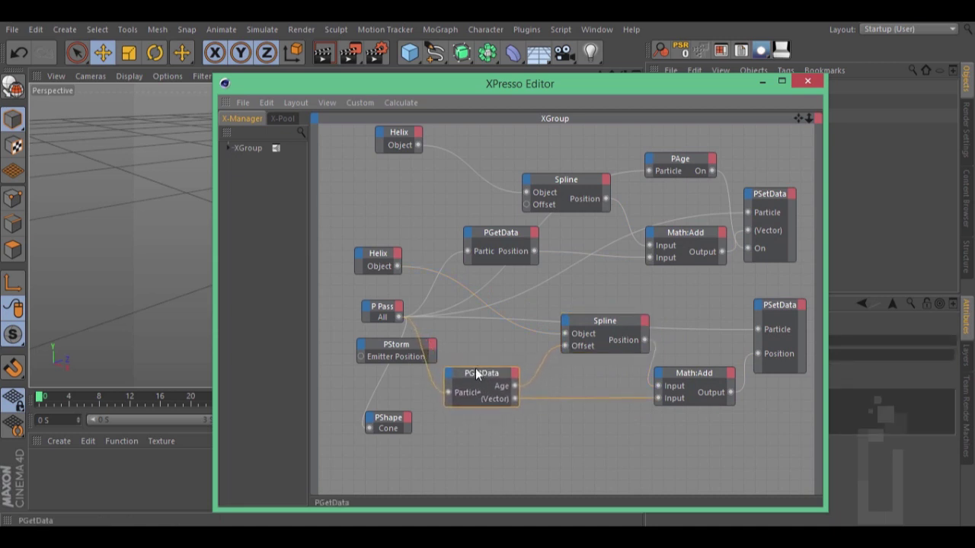
pyautogui.moveTo(405, 348); pyautogui.dragTo(373, 352)
pyautogui.moveTo(388, 421); pyautogui.dragTo(350, 234)
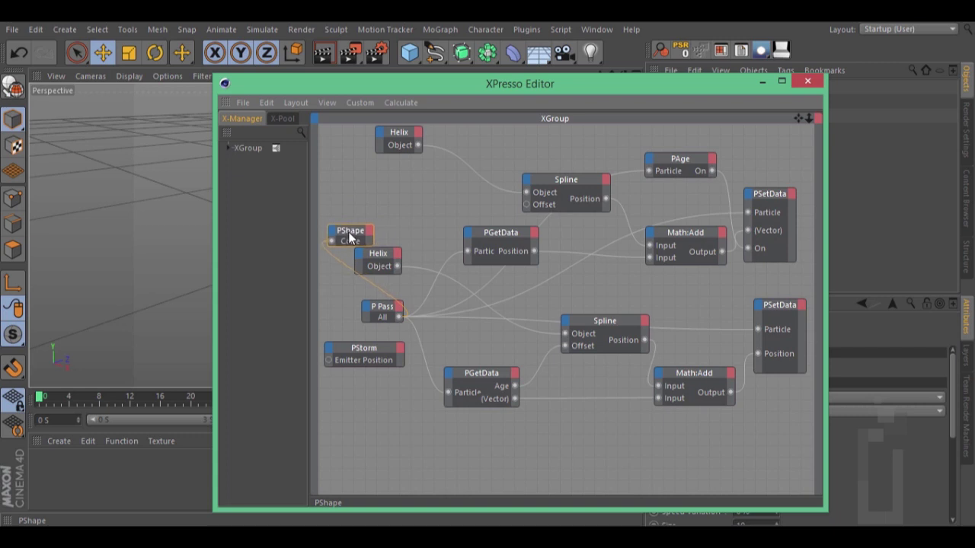
pyautogui.click(406, 433)
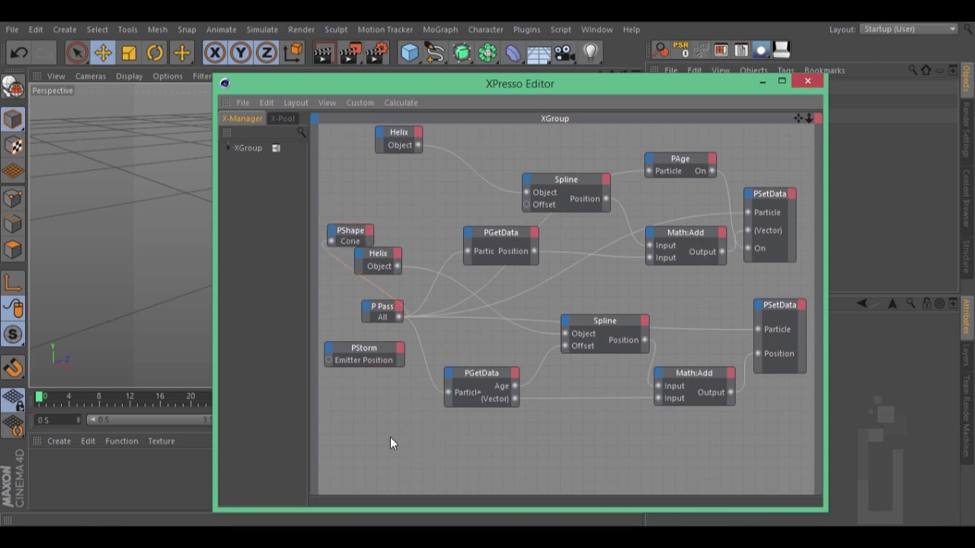
# Step: Add a Math node below the lower PGetData and set its data type to Time
pyautogui.rightClick(390, 437)
pyautogui.moveTo(450, 361)
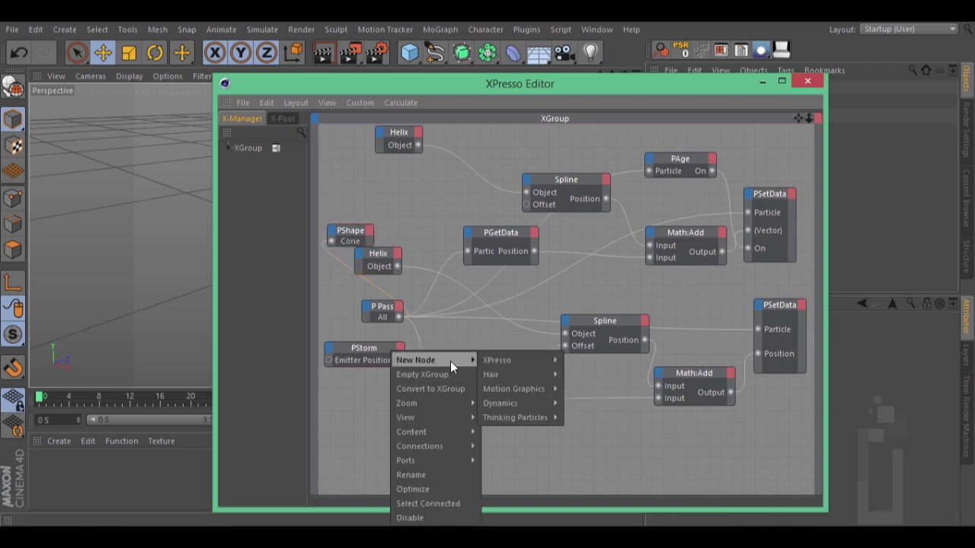
pyautogui.moveTo(517, 360)
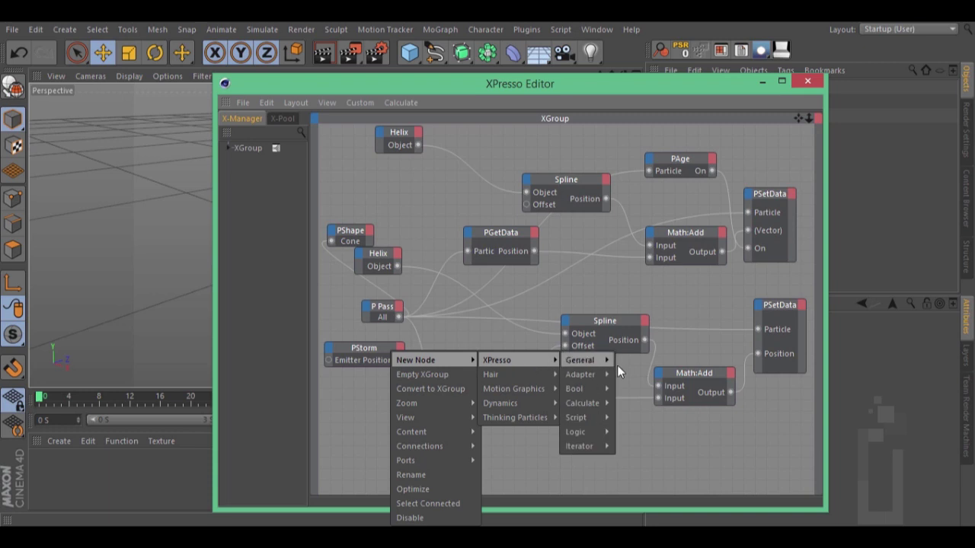
pyautogui.moveTo(594, 402)
pyautogui.click(632, 418)
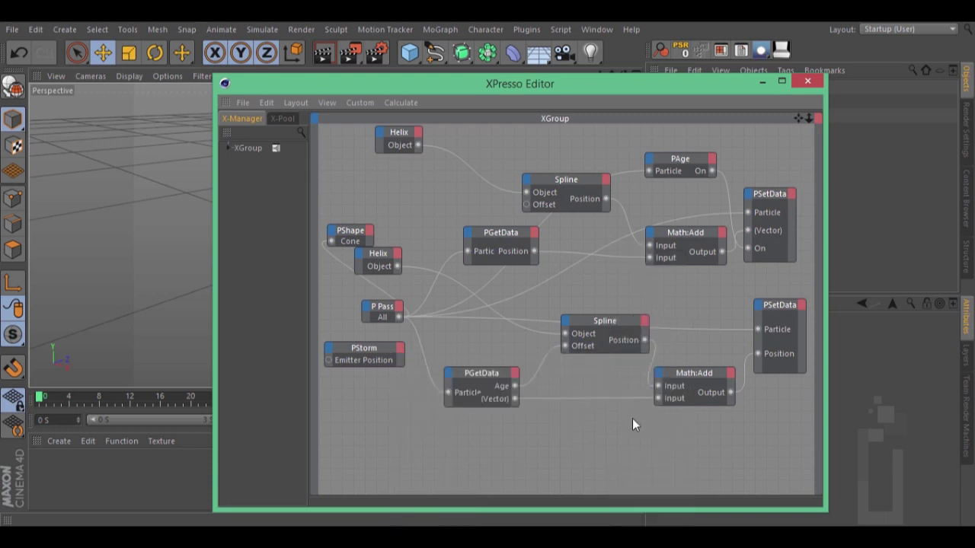
pyautogui.moveTo(371, 426); pyautogui.dragTo(461, 431)
pyautogui.moveTo(710, 97); pyautogui.dragTo(494, 102)
pyautogui.click(730, 367)
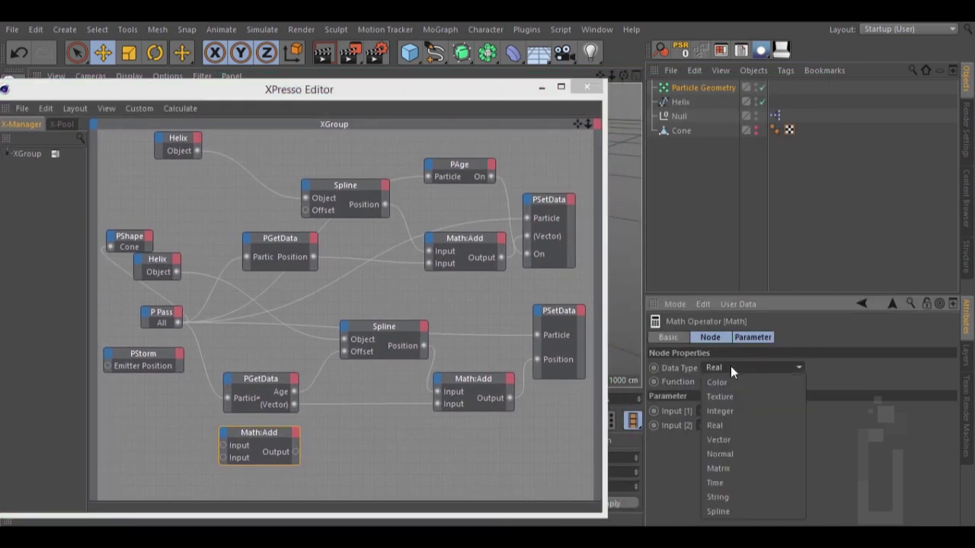
pyautogui.click(724, 481)
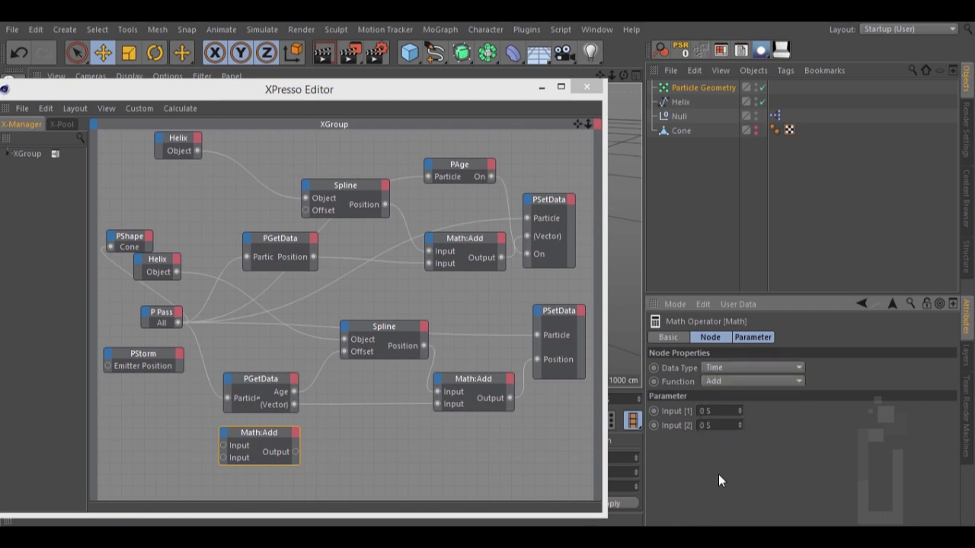
# Step: Set the new Math:Add's Input [2] to .05 and Input [1] to 4, and place the node below PStorm
pyautogui.doubleClick(704, 426)
pyautogui.write('.05')
pyautogui.press('Return')
pyautogui.doubleClick(719, 411)
pyautogui.write('4')
pyautogui.moveTo(338, 101); pyautogui.dragTo(446, 84)
pyautogui.moveTo(369, 426); pyautogui.dragTo(308, 429)
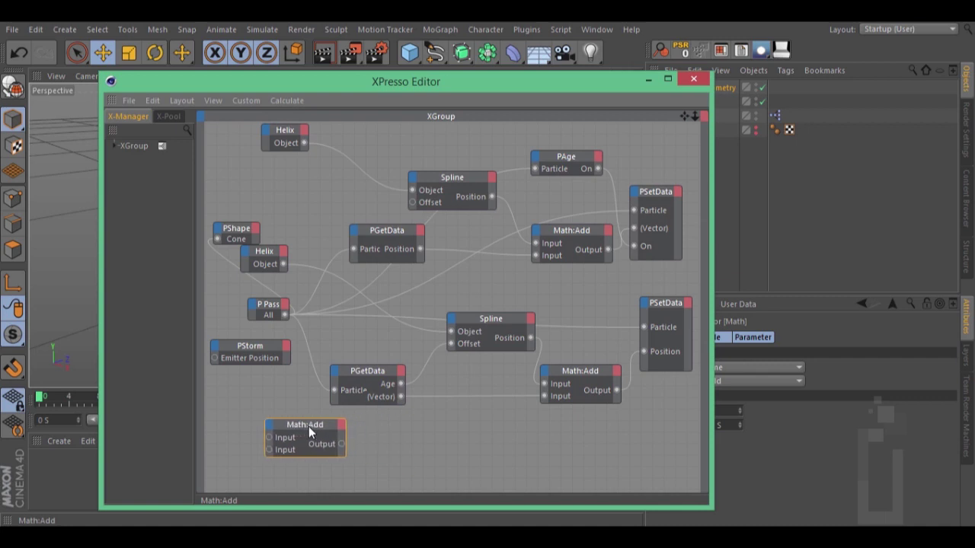
# Step: Add a Range Mapper node beside the new Math:Add, below the lower PGetData
pyautogui.click(362, 436)
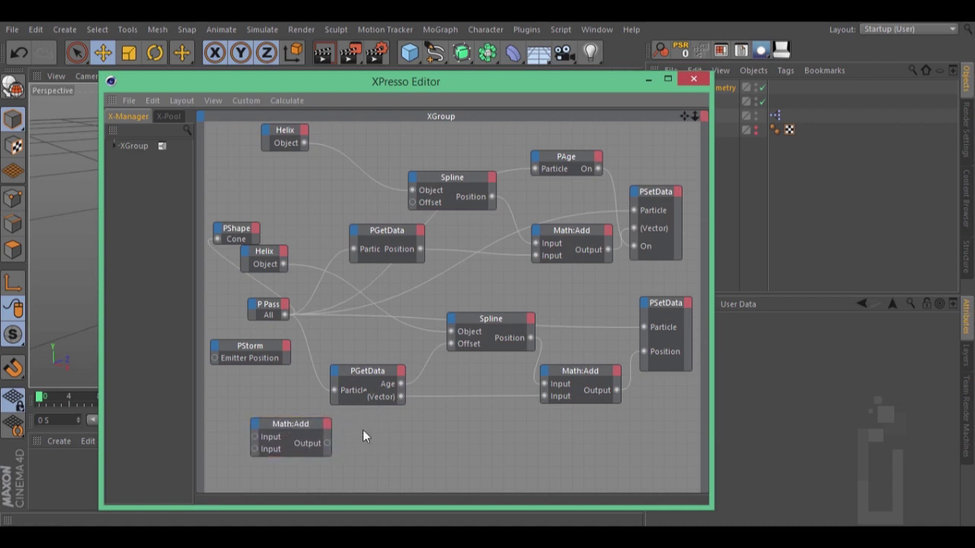
pyautogui.rightClick(363, 430)
pyautogui.moveTo(409, 362)
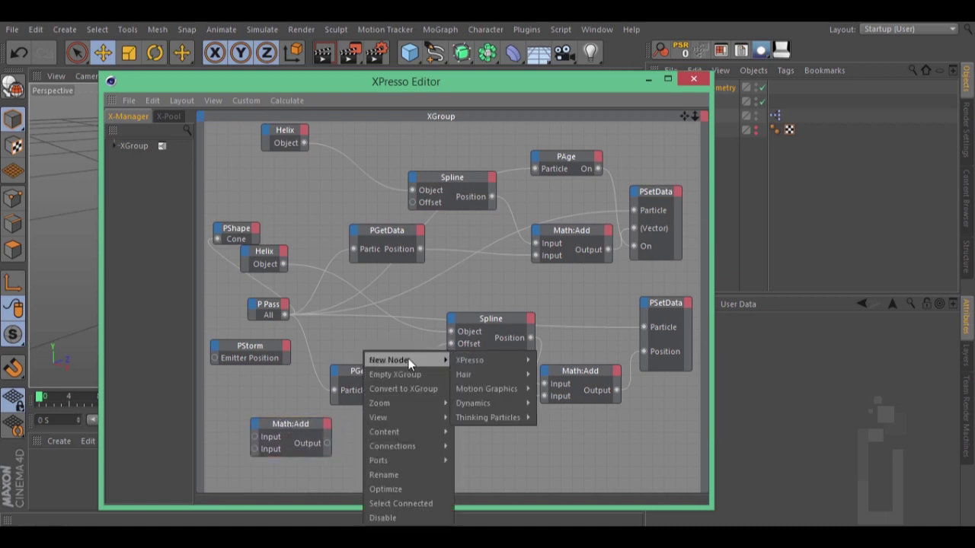
pyautogui.moveTo(469, 363)
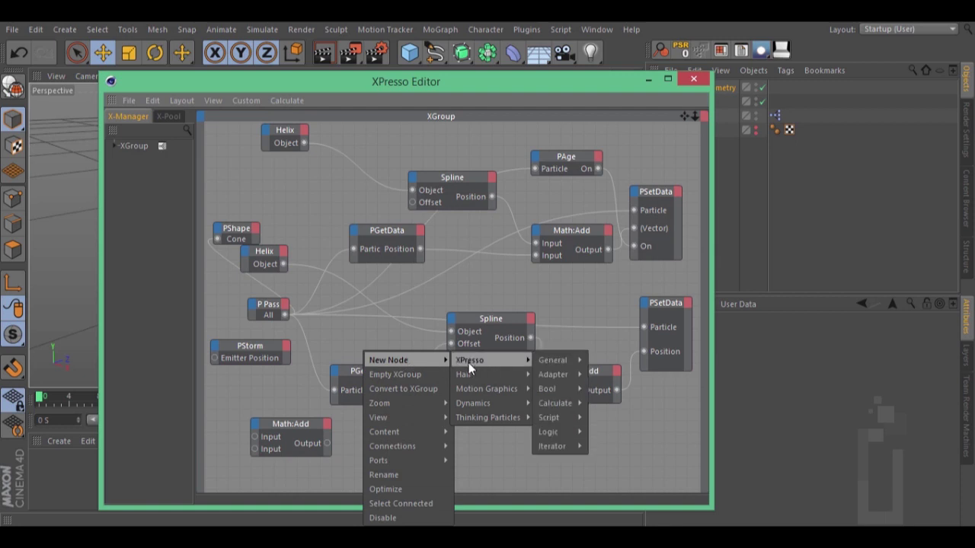
pyautogui.moveTo(546, 402)
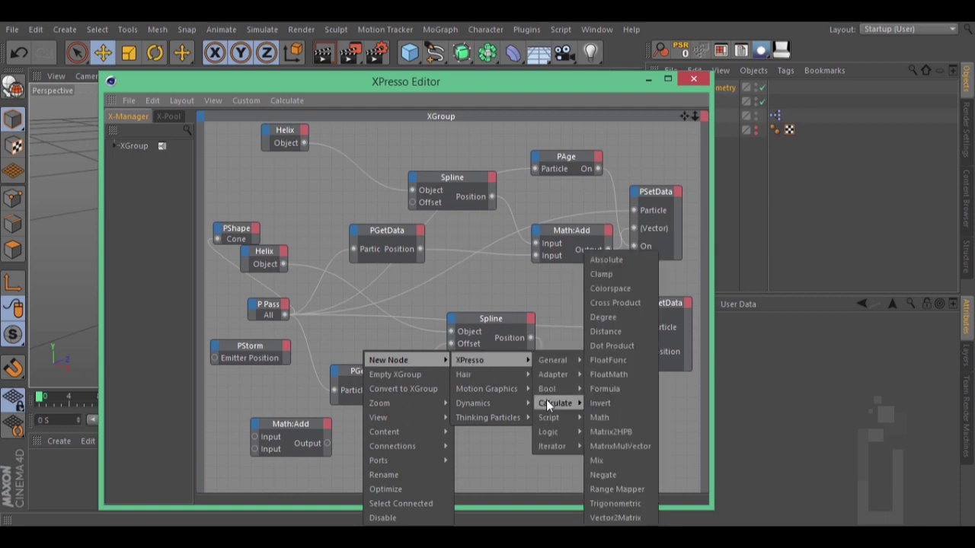
pyautogui.click(601, 491)
pyautogui.moveTo(340, 425); pyautogui.dragTo(376, 433)
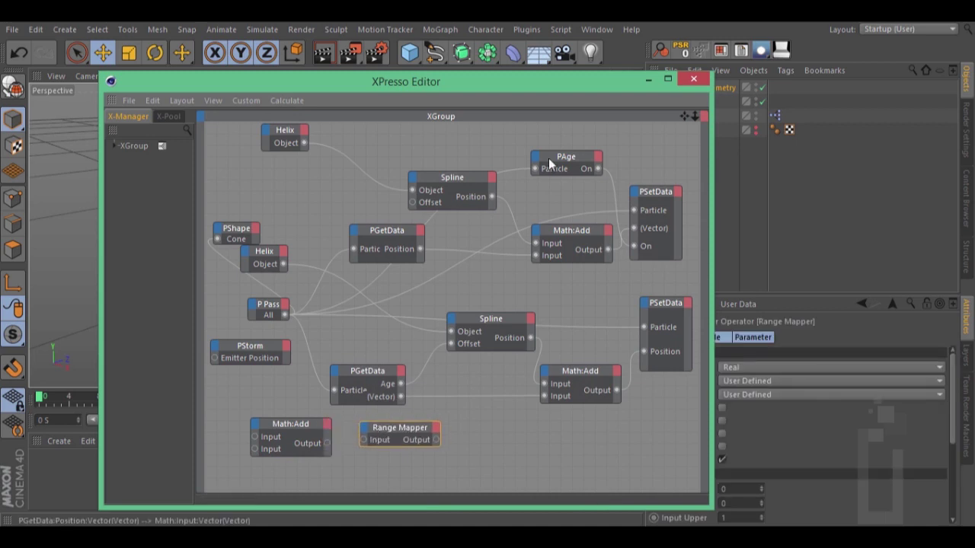
# Step: Enable Clamp Lower and Clamp Upper on the Range Mapper
pyautogui.moveTo(521, 80); pyautogui.dragTo(374, 79)
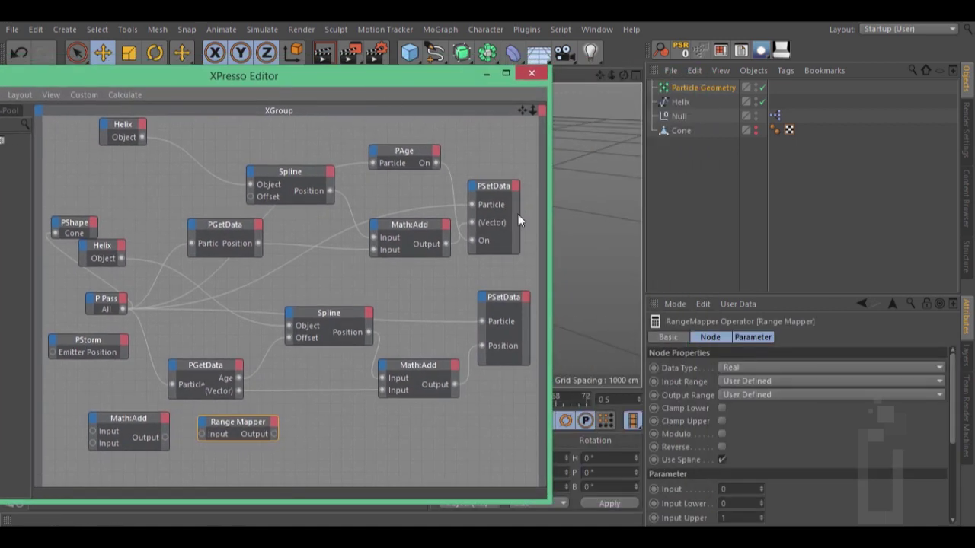
pyautogui.click(722, 408)
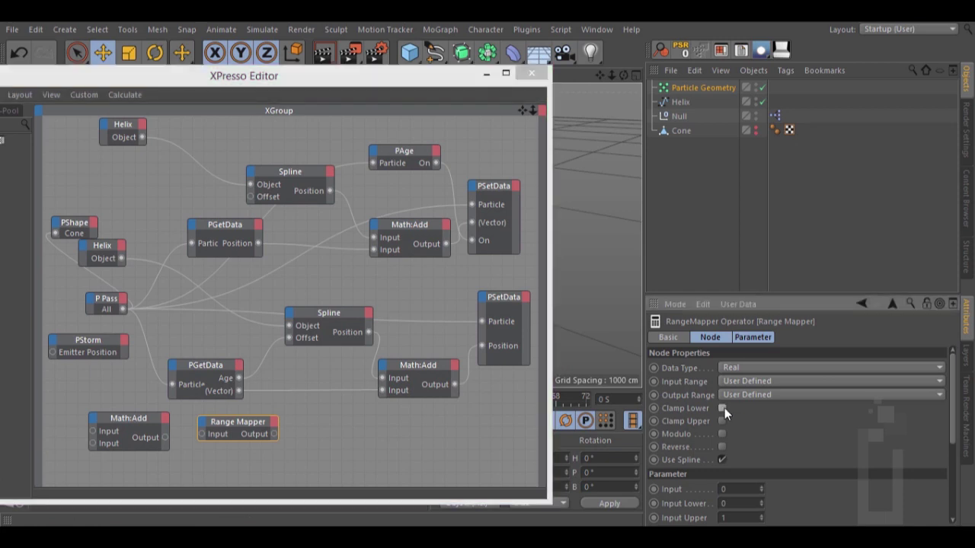
pyautogui.click(722, 421)
pyautogui.scroll(-3, 822, 508)
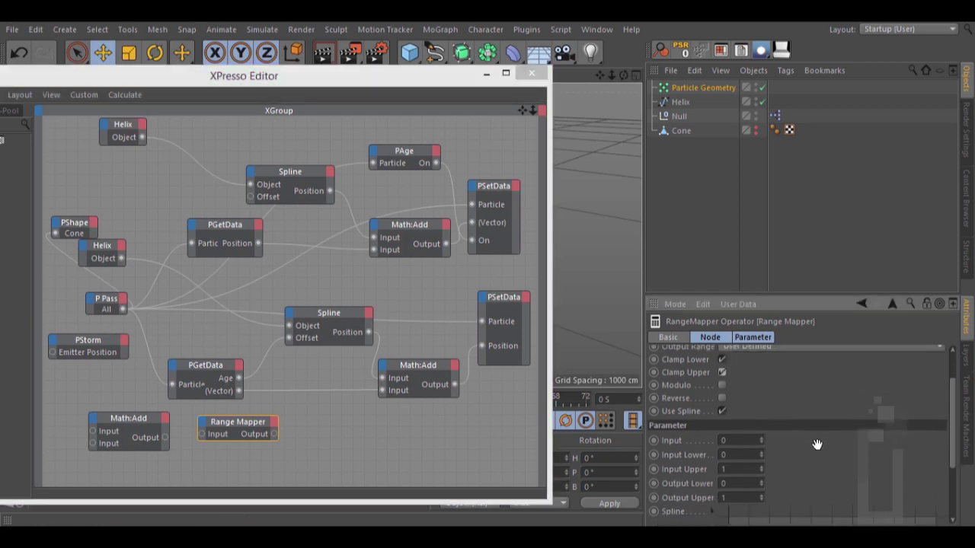
# Step: Connect the lower PGetData's Age to the Range Mapper's Input and Math:Add's Output to its Input Upper, then enlarge the node
pyautogui.moveTo(229, 426); pyautogui.dragTo(237, 435)
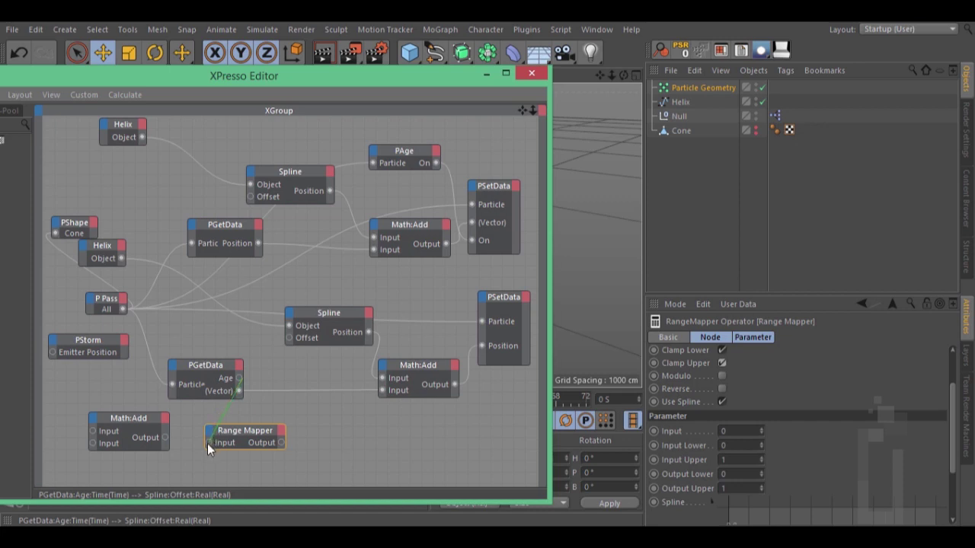
pyautogui.moveTo(207, 443); pyautogui.dragTo(207, 443)
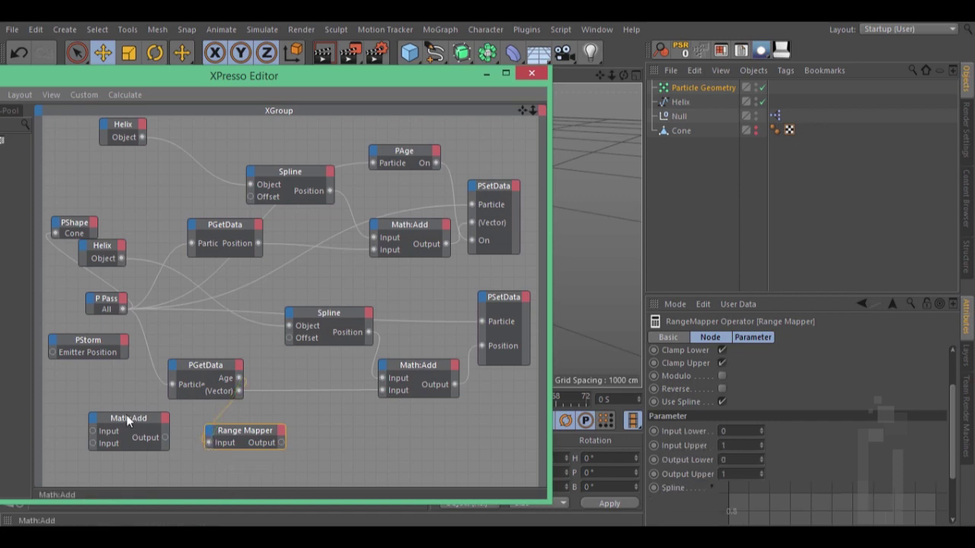
pyautogui.moveTo(189, 434); pyautogui.dragTo(210, 432)
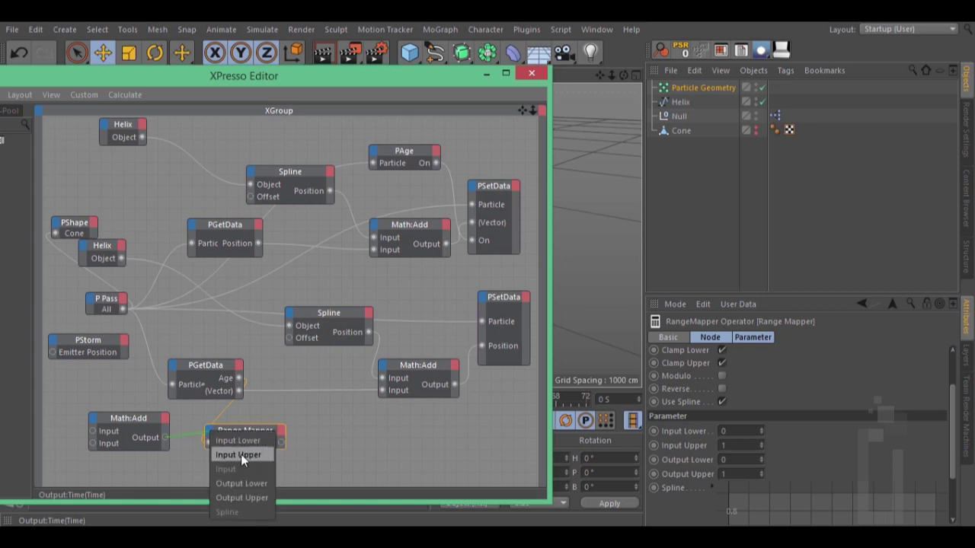
pyautogui.click(240, 453)
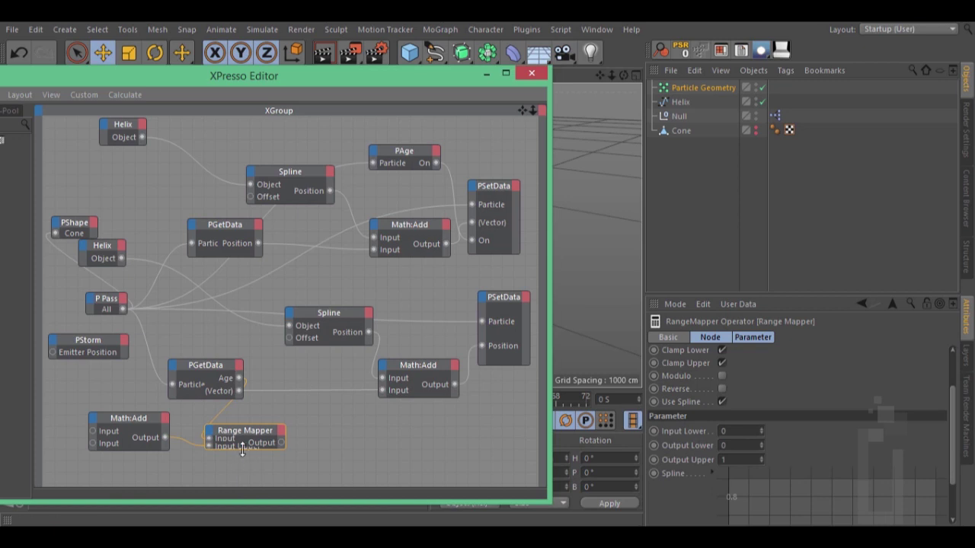
pyautogui.moveTo(283, 441); pyautogui.dragTo(311, 445)
# Step: Play the animation to preview the particles with the Range Mapper's inputs wired, and rewind to the start
pyautogui.moveTo(387, 83); pyautogui.dragTo(429, 468)
pyautogui.click(288, 420)
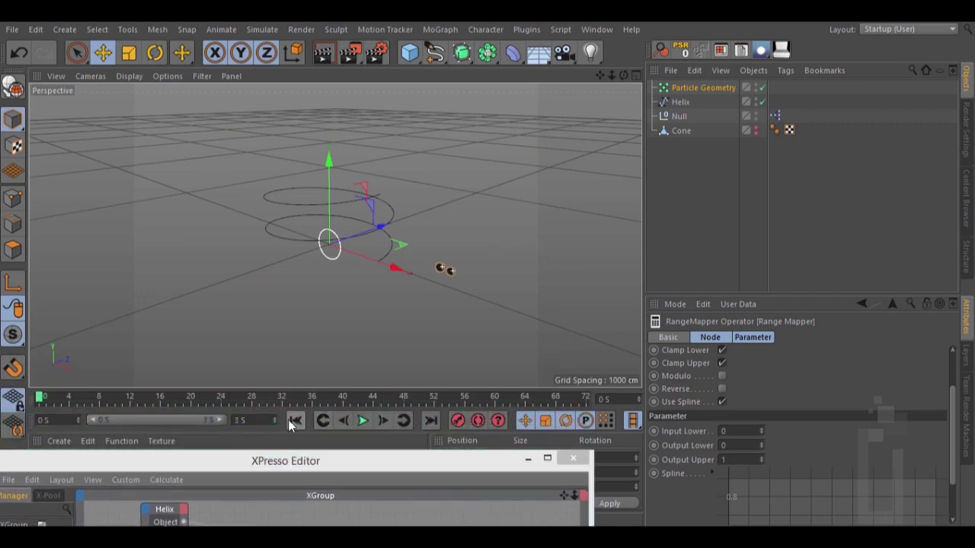
pyautogui.click(361, 420)
pyautogui.click(365, 421)
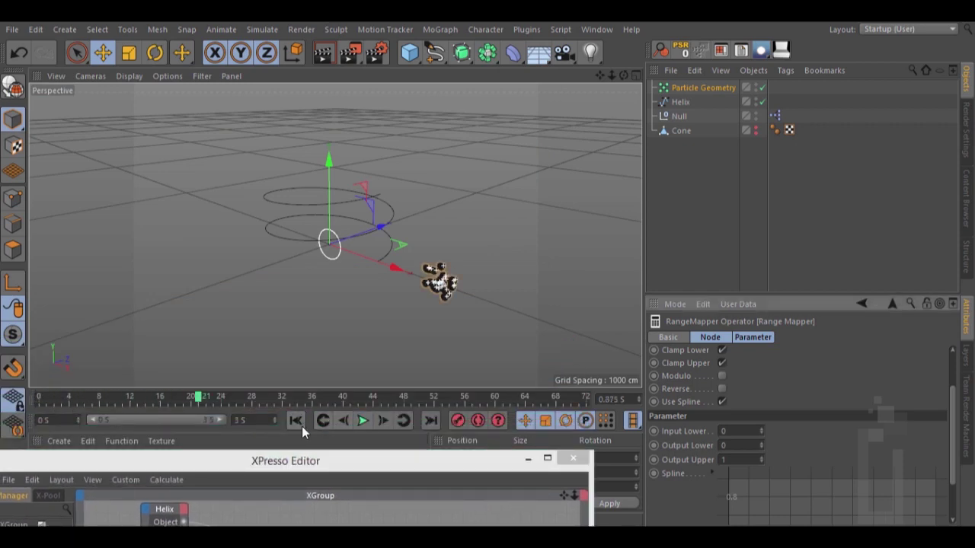
pyautogui.click(297, 421)
# Step: Place the Range Mapper beside Math:Add and connect its Output to the lower Spline's Offset
pyautogui.moveTo(378, 463); pyautogui.dragTo(377, 98)
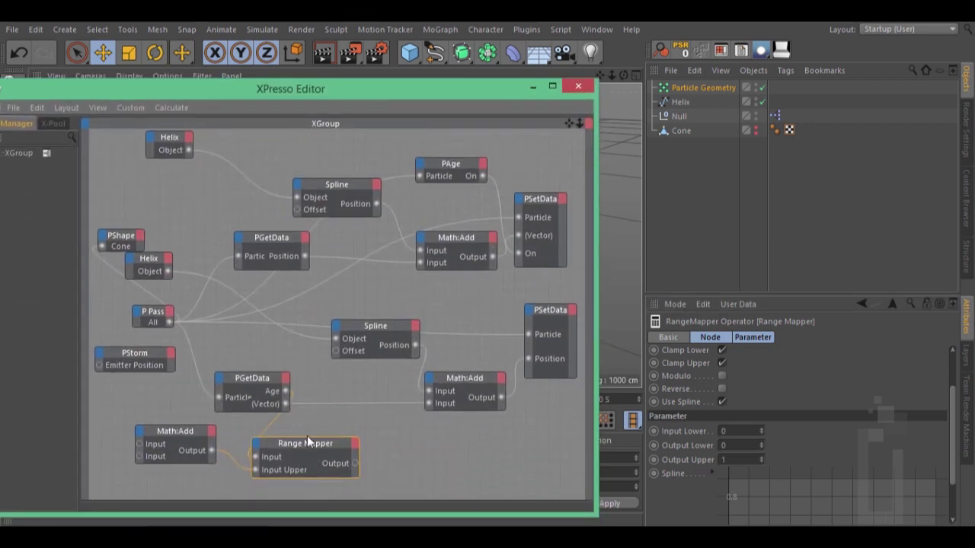
pyautogui.moveTo(297, 445); pyautogui.dragTo(327, 426)
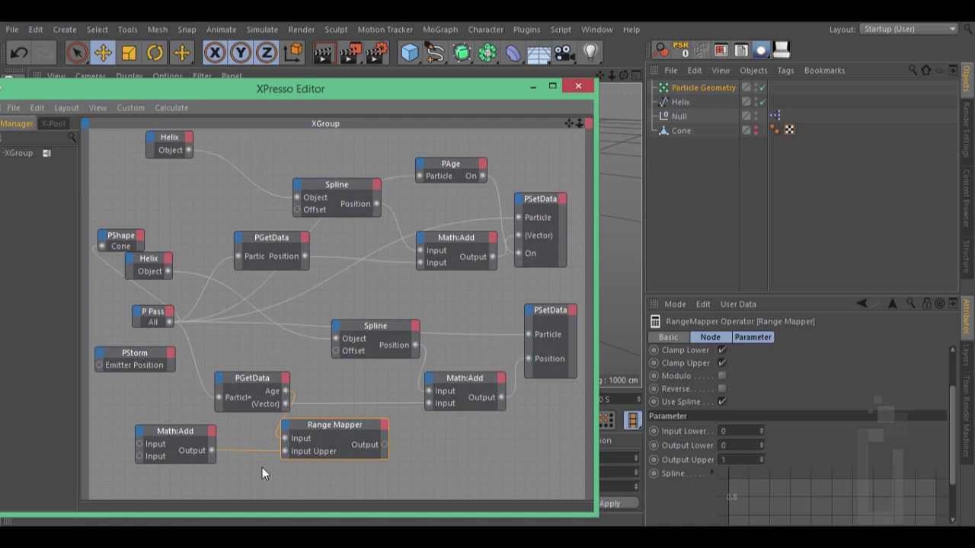
pyautogui.moveTo(347, 421); pyautogui.dragTo(334, 351)
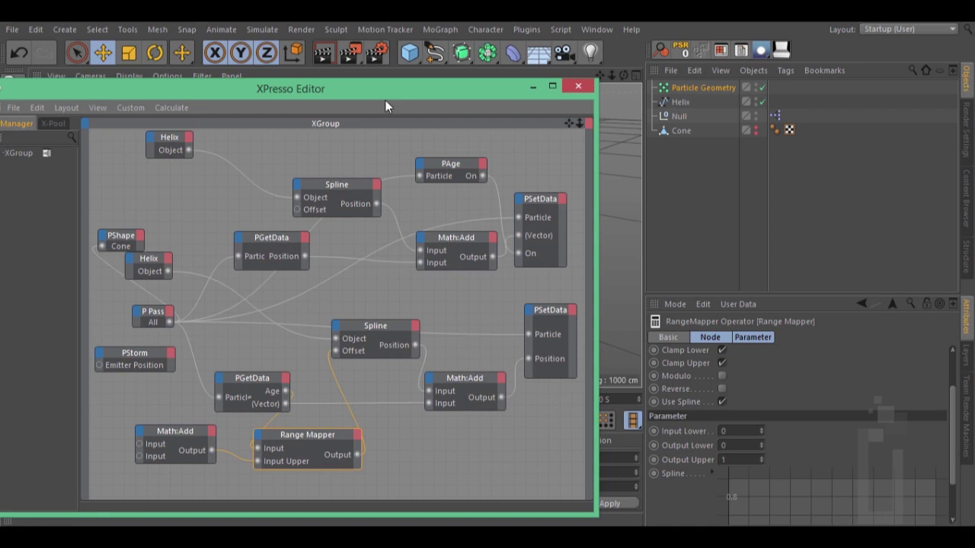
# Step: Play the animation to check the particle motion driven by the mapped spline offset, and rewind
pyautogui.moveTo(390, 122); pyautogui.dragTo(390, 444)
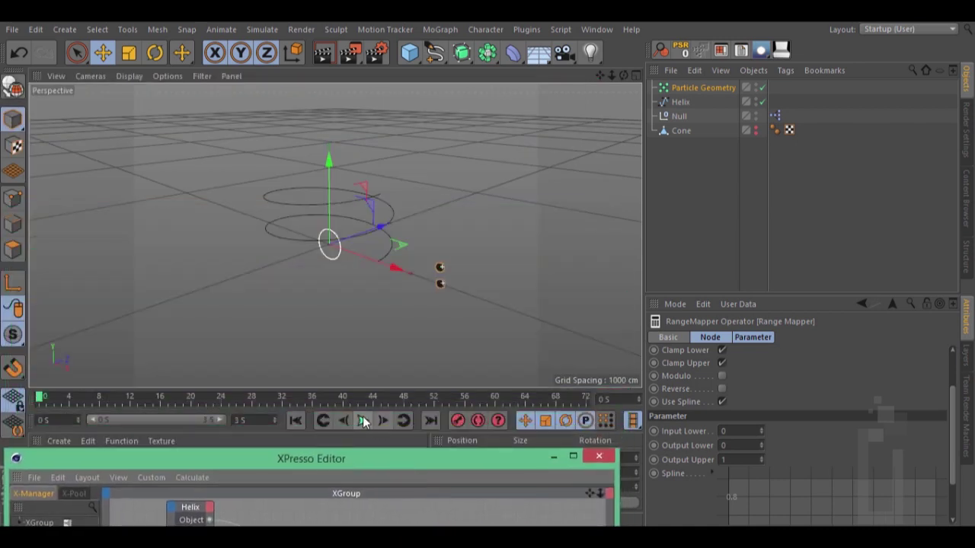
pyautogui.click(363, 421)
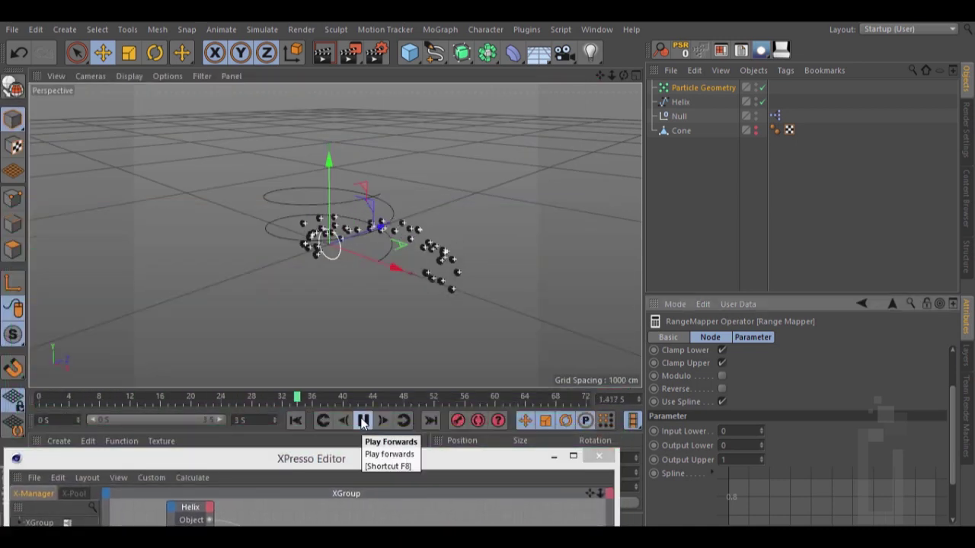
pyautogui.click(364, 422)
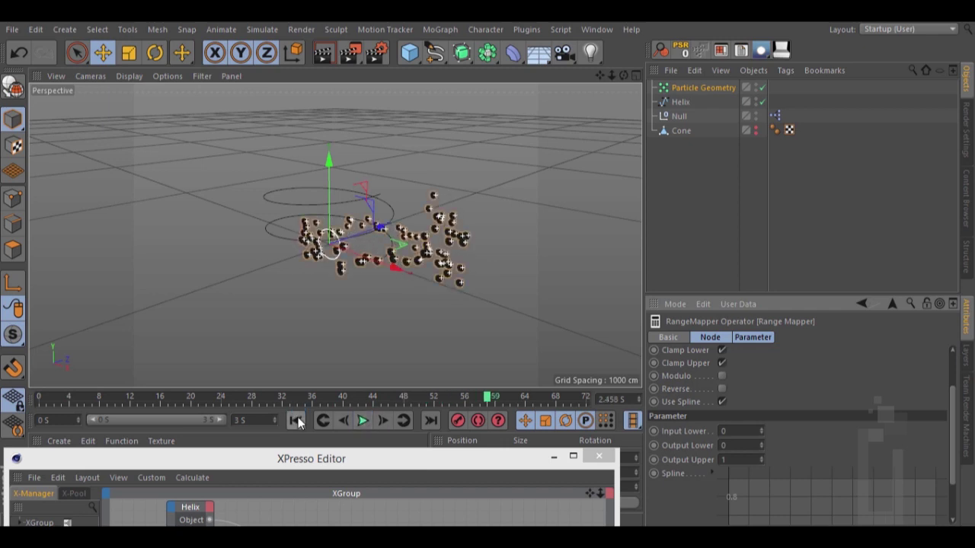
pyautogui.click(296, 421)
# Step: Set the function of both vector Math nodes feeding the PSetData nodes to Subtract
pyautogui.moveTo(381, 469); pyautogui.dragTo(419, 73)
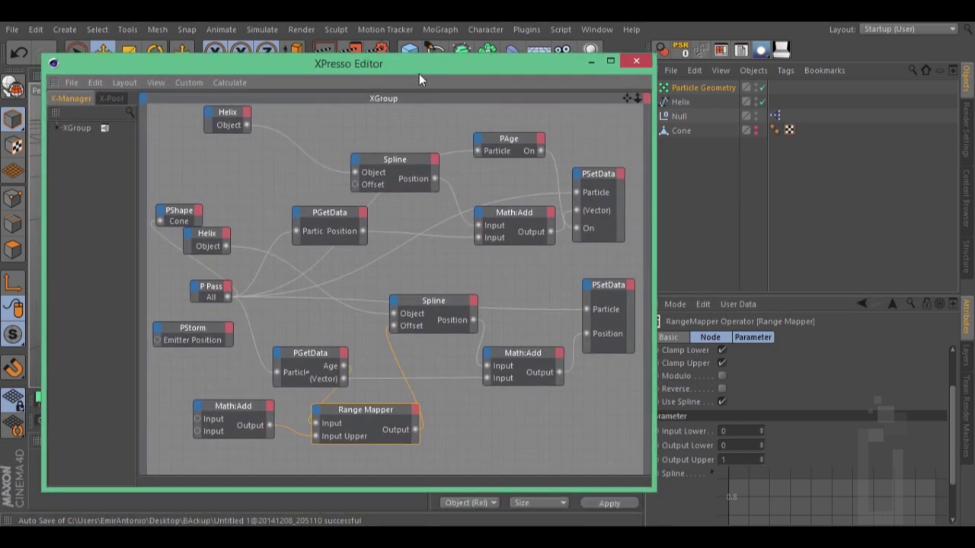
pyautogui.moveTo(509, 352); pyautogui.dragTo(503, 348)
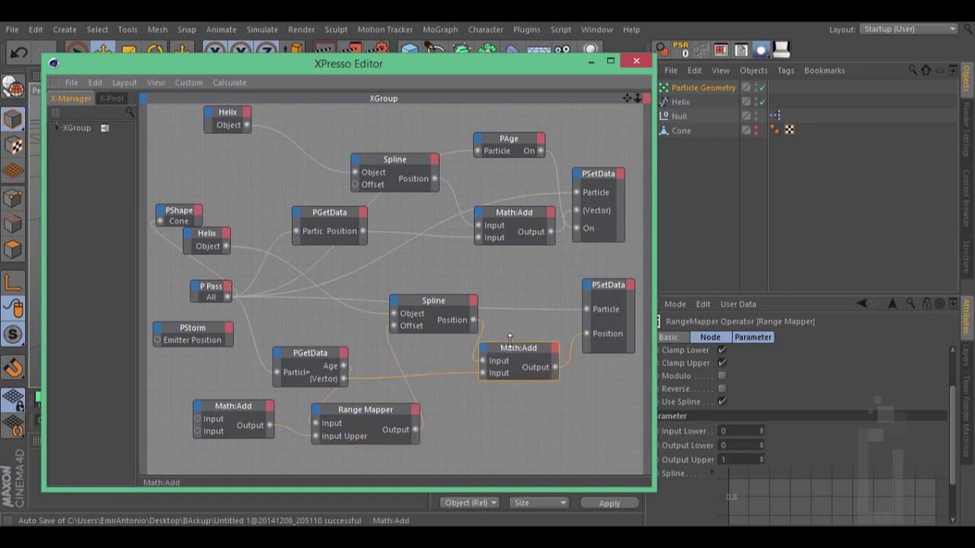
pyautogui.keyDown('shift'); pyautogui.click(507, 214); pyautogui.keyUp('shift')
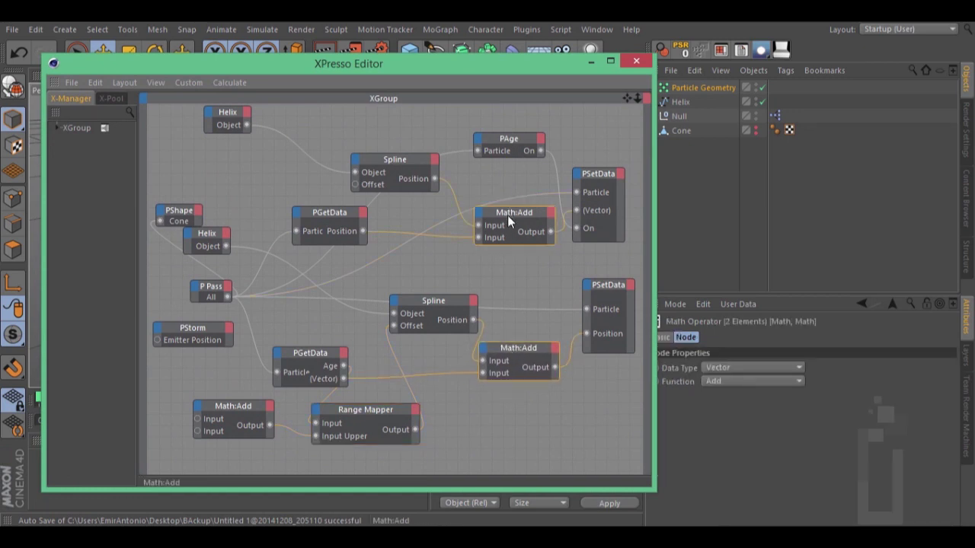
pyautogui.click(708, 381)
pyautogui.click(729, 409)
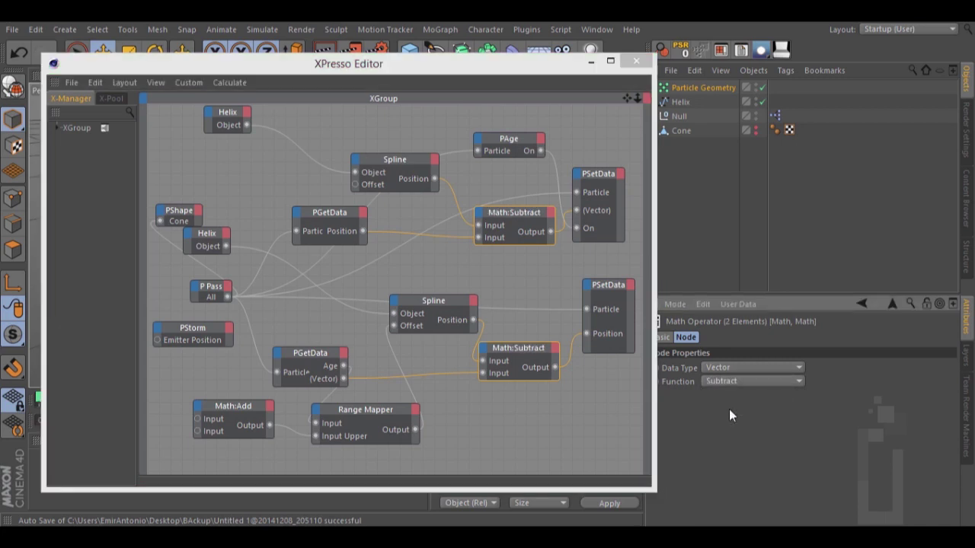
# Step: Play the animation to check the particle path with the Subtract nodes, and rewind to the start
pyautogui.moveTo(446, 63); pyautogui.dragTo(407, 453)
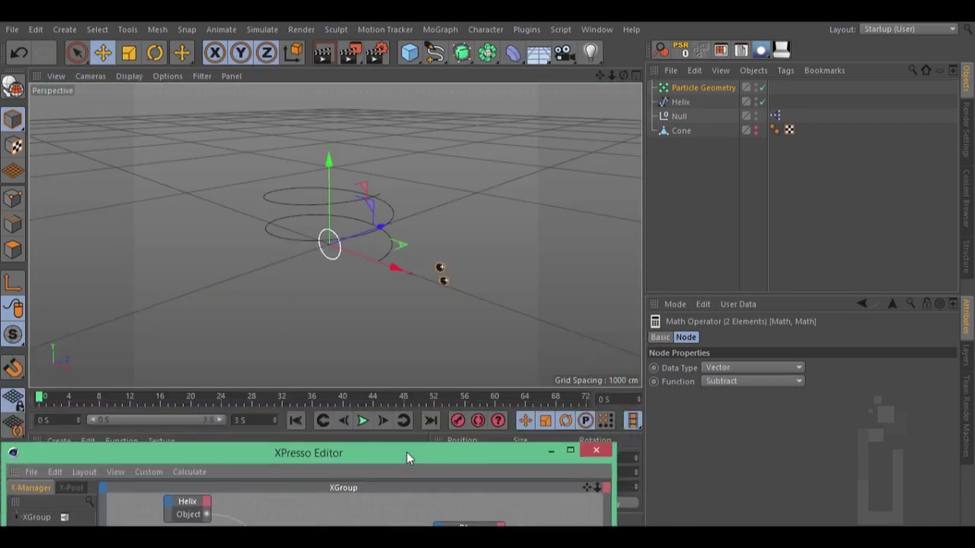
pyautogui.click(304, 416)
pyautogui.click(363, 420)
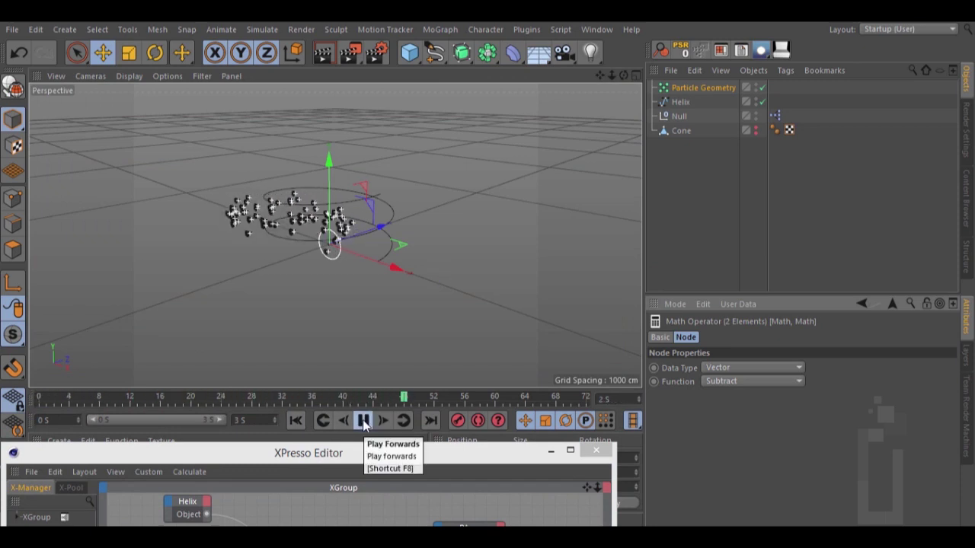
pyautogui.click(362, 421)
pyautogui.click(295, 421)
# Step: Add an XPresso Point node between the upper Helix and PShape nodes, in the empty area beside them
pyautogui.moveTo(392, 454); pyautogui.dragTo(446, 57)
pyautogui.keyDown('alt'); pyautogui.moveTo(487, 266); pyautogui.dragTo(677, 286, button='middle'); pyautogui.keyUp('alt')
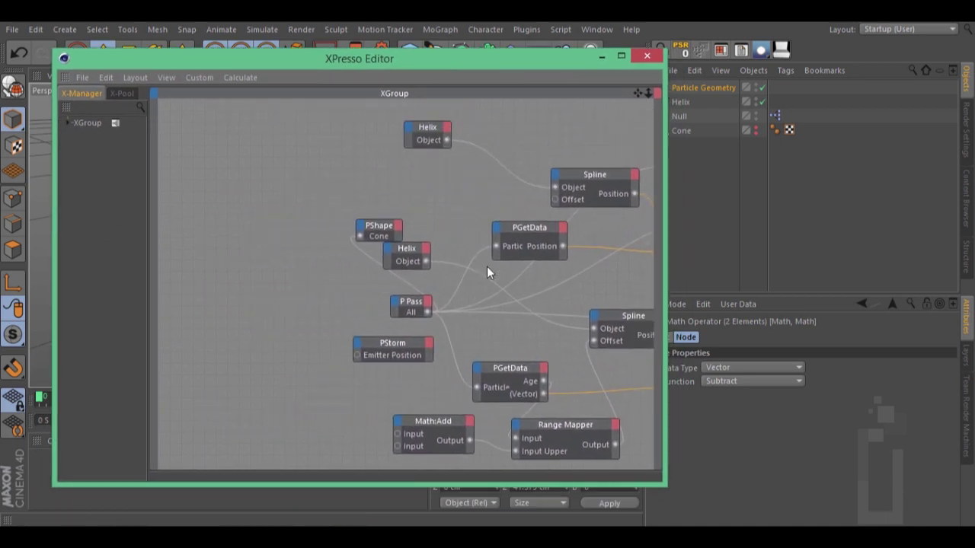
pyautogui.rightClick(234, 192)
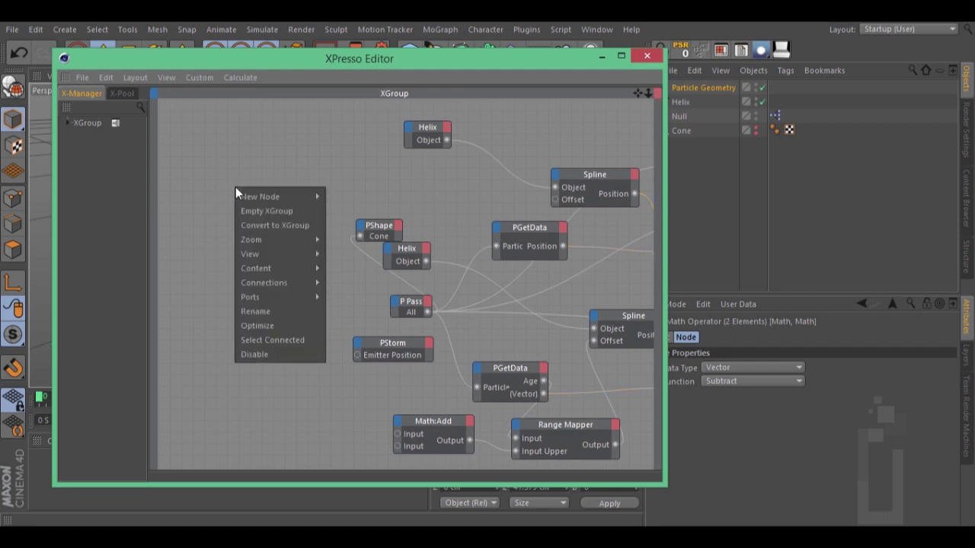
pyautogui.moveTo(251, 197)
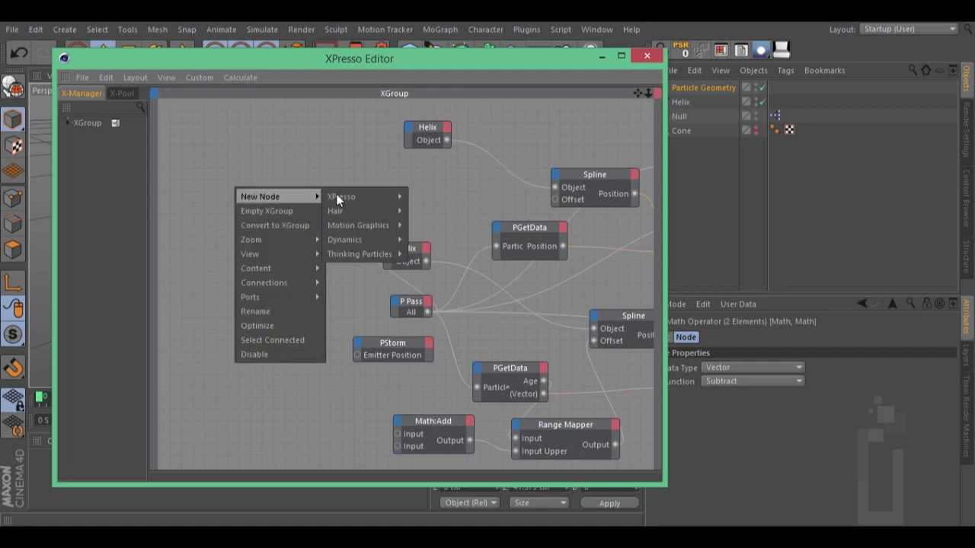
pyautogui.moveTo(340, 196)
pyautogui.moveTo(442, 198)
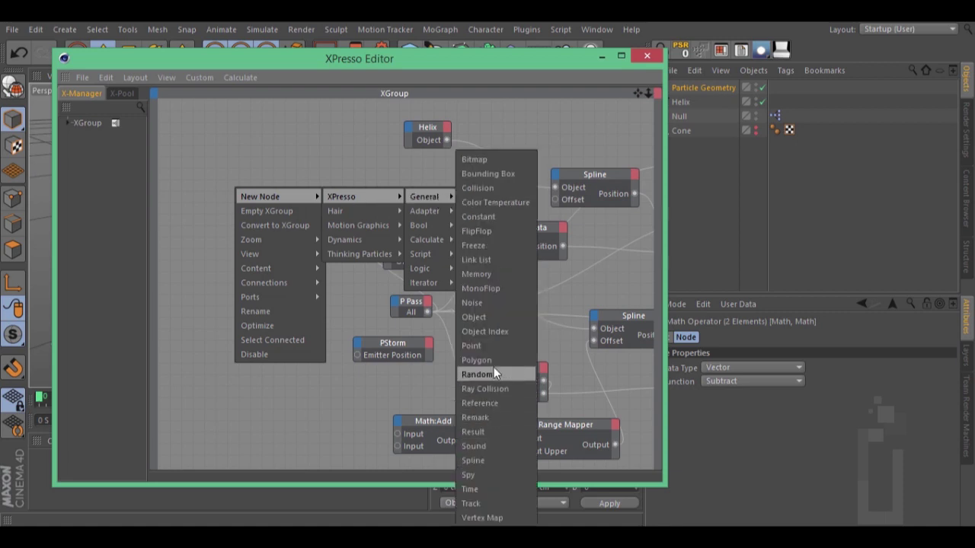
pyautogui.click(486, 347)
pyautogui.moveTo(230, 172); pyautogui.dragTo(301, 172)
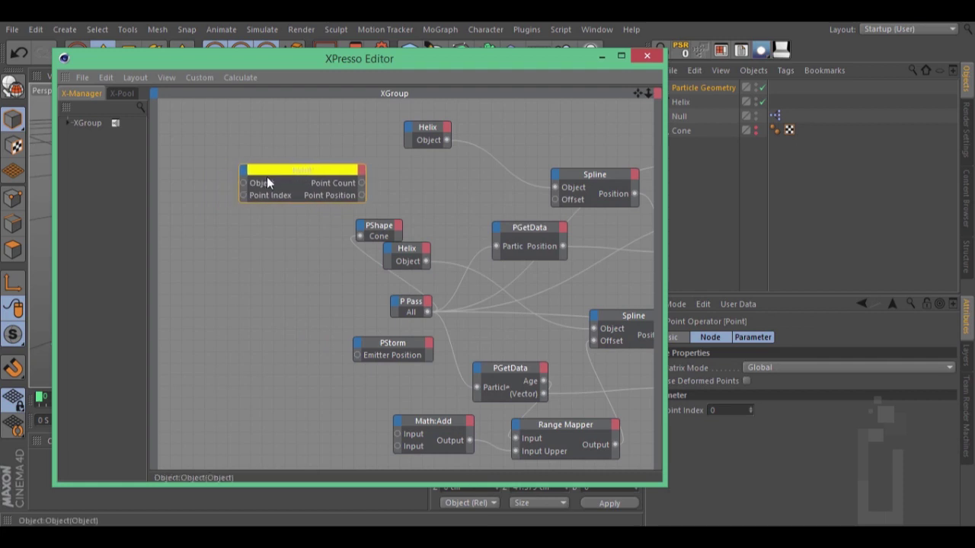
# Step: Connect the upper Helix's Object to the Point node's Object, and Point Position to PStorm's Emitter Position
pyautogui.moveTo(262, 127); pyautogui.dragTo(440, 138)
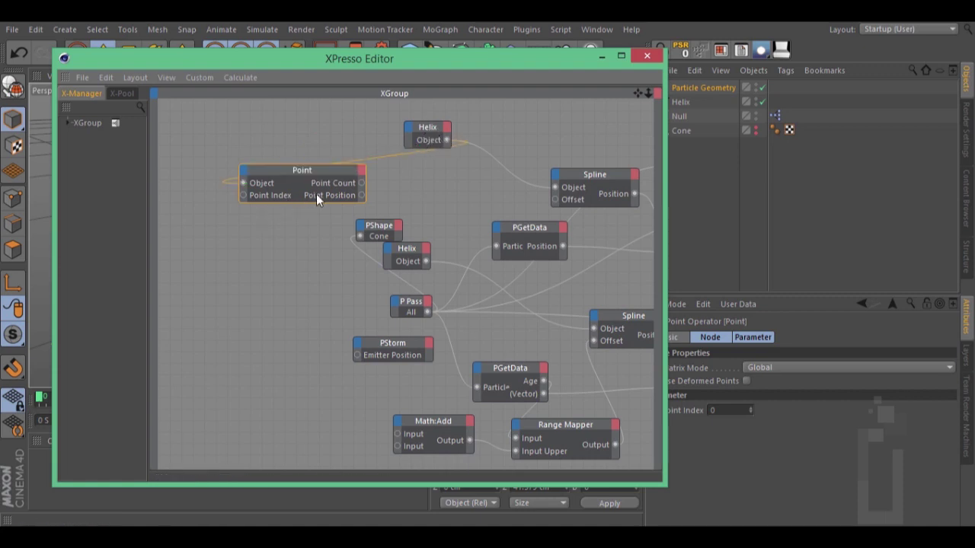
pyautogui.moveTo(361, 195); pyautogui.dragTo(355, 353)
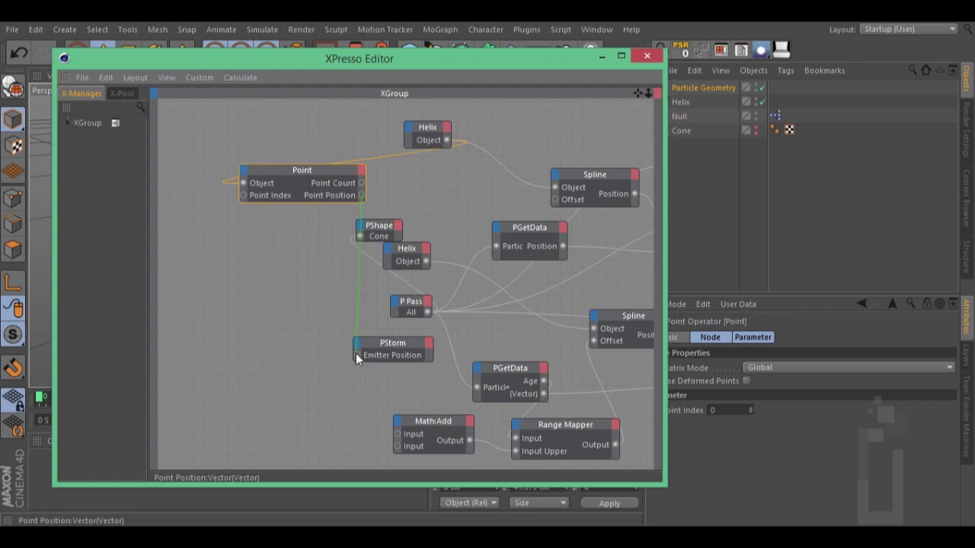
pyautogui.moveTo(357, 354); pyautogui.dragTo(357, 355)
# Step: Play the animation to check the particles emitted from the helix's point, and rewind to the start
pyautogui.moveTo(428, 63); pyautogui.dragTo(381, 494)
pyautogui.click(361, 420)
pyautogui.click(295, 420)
pyautogui.click(362, 421)
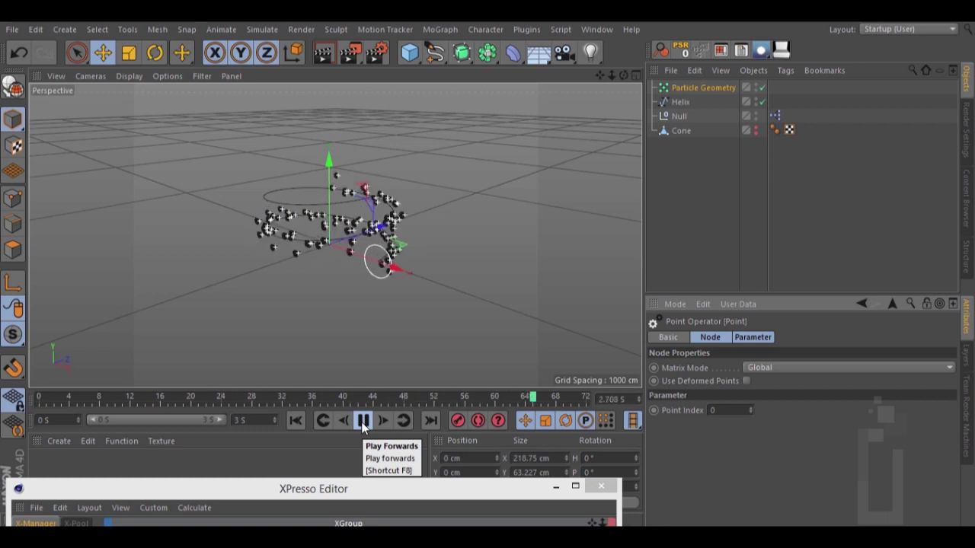
pyautogui.click(358, 422)
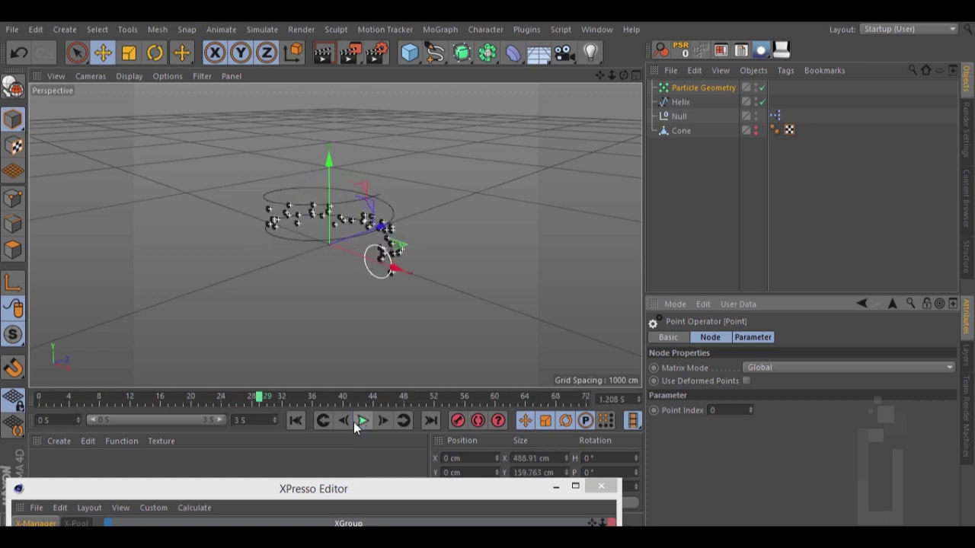
pyautogui.click(296, 420)
# Step: Set the animation's end time to 5 s and extend the preview range to the full length
pyautogui.write('2')
pyautogui.press('Return')
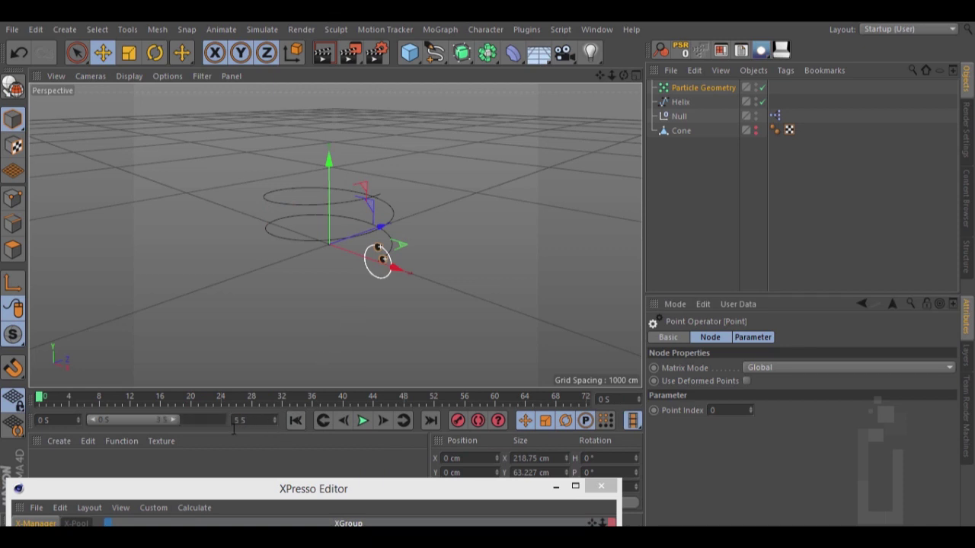
pyautogui.moveTo(171, 418); pyautogui.dragTo(228, 416)
# Step: Play the lengthened animation, rewind it, and examine the emitter at the start of the helix
pyautogui.click(363, 421)
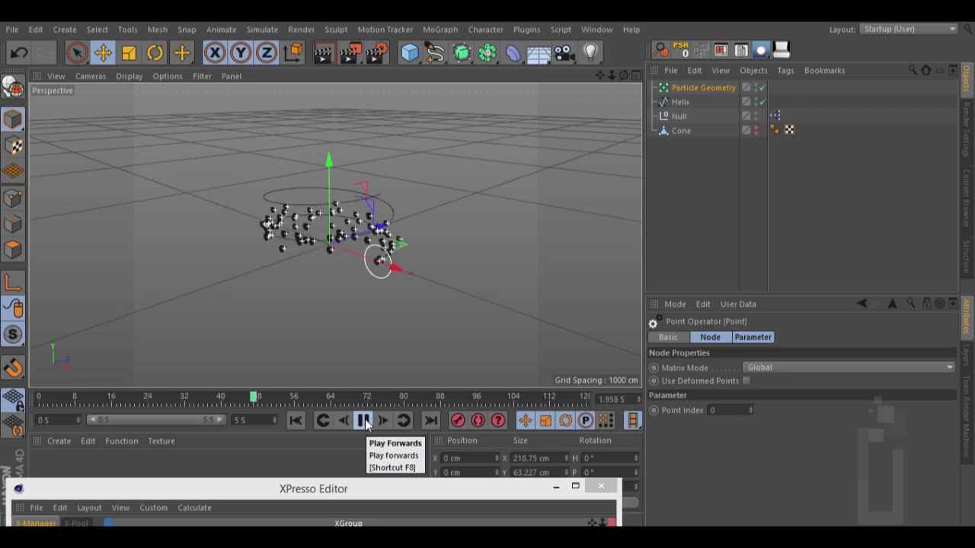
pyautogui.click(364, 422)
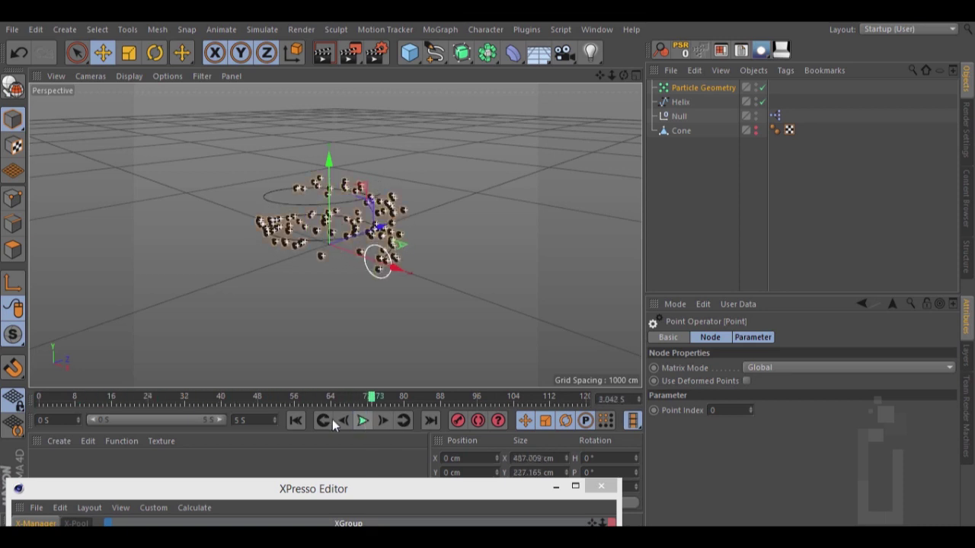
pyautogui.click(294, 421)
pyautogui.click(205, 524)
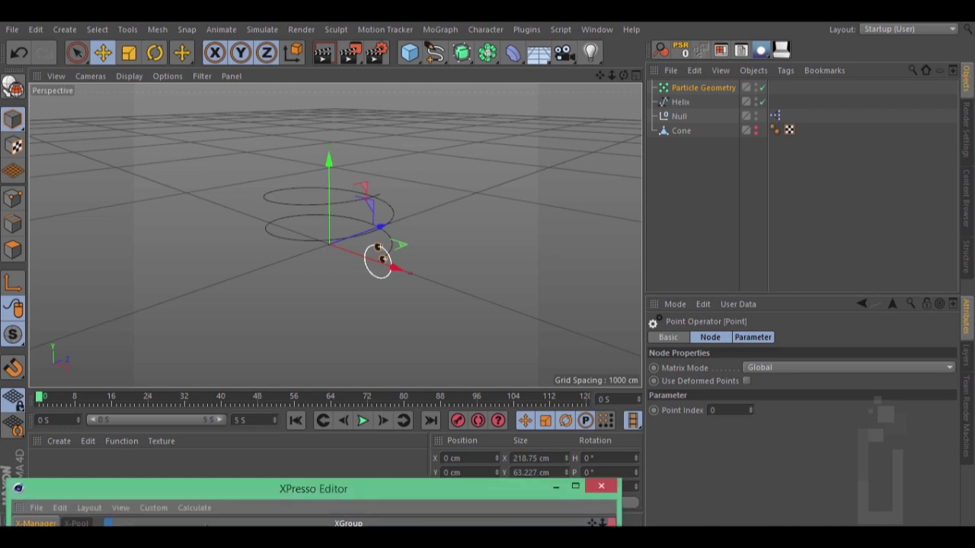
pyautogui.click(381, 257)
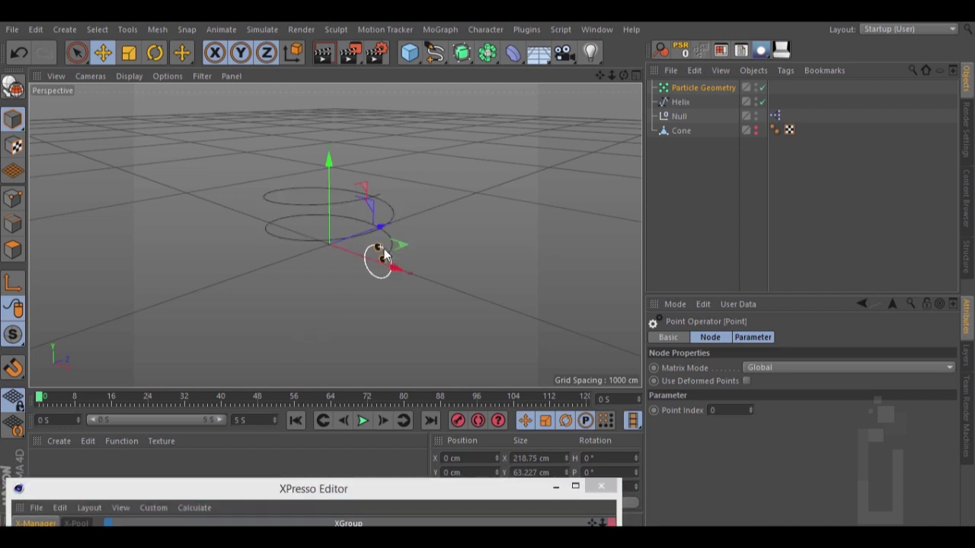
pyautogui.scroll(-5, 408, 240)
pyautogui.keyDown('alt'); pyautogui.moveTo(452, 226); pyautogui.dragTo(411, 289); pyautogui.keyUp('alt')
# Step: Add a Thinking Particles PAlignment node below the lower PSetData and connect P Pass's All output to its Particle input
pyautogui.moveTo(390, 488); pyautogui.dragTo(405, 58)
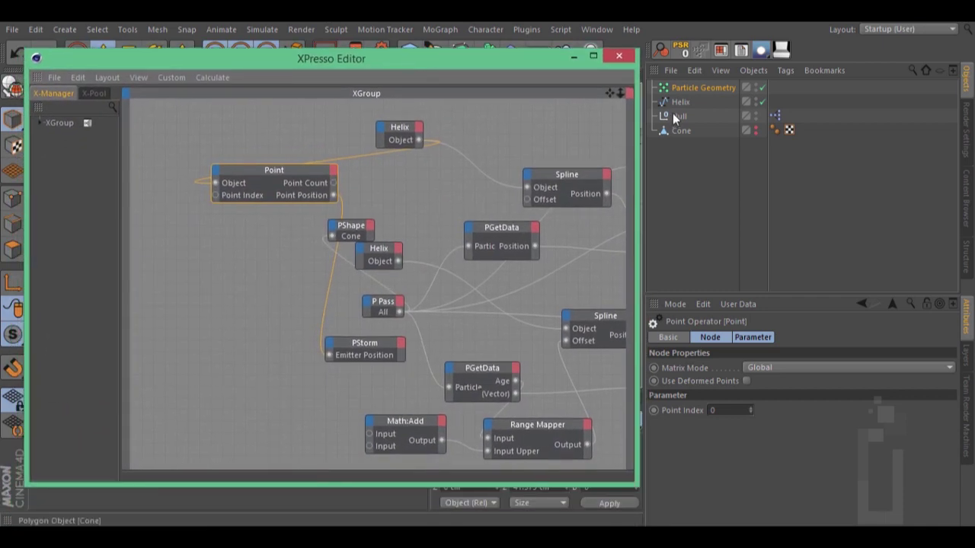
pyautogui.moveTo(611, 92); pyautogui.dragTo(488, 266)
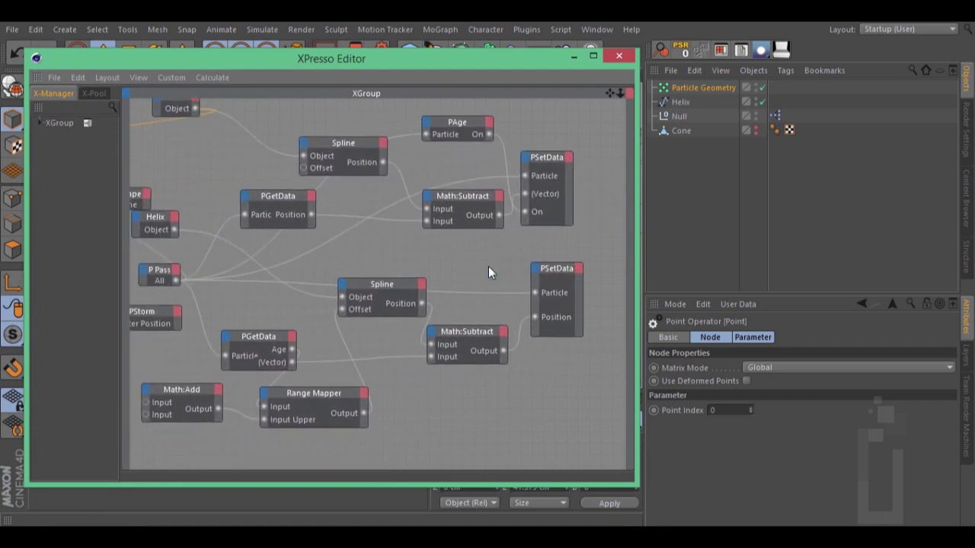
pyautogui.rightClick(555, 389)
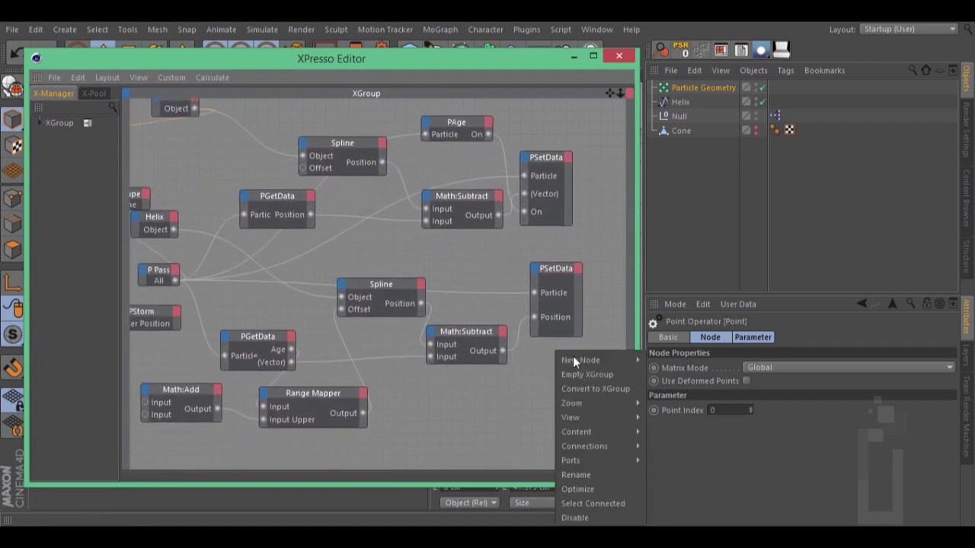
pyautogui.moveTo(579, 359)
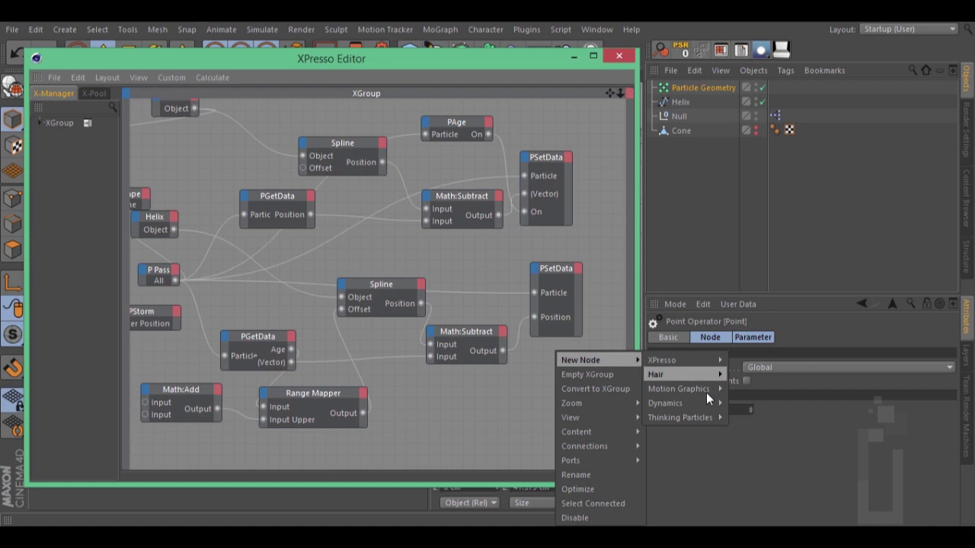
pyautogui.moveTo(687, 417)
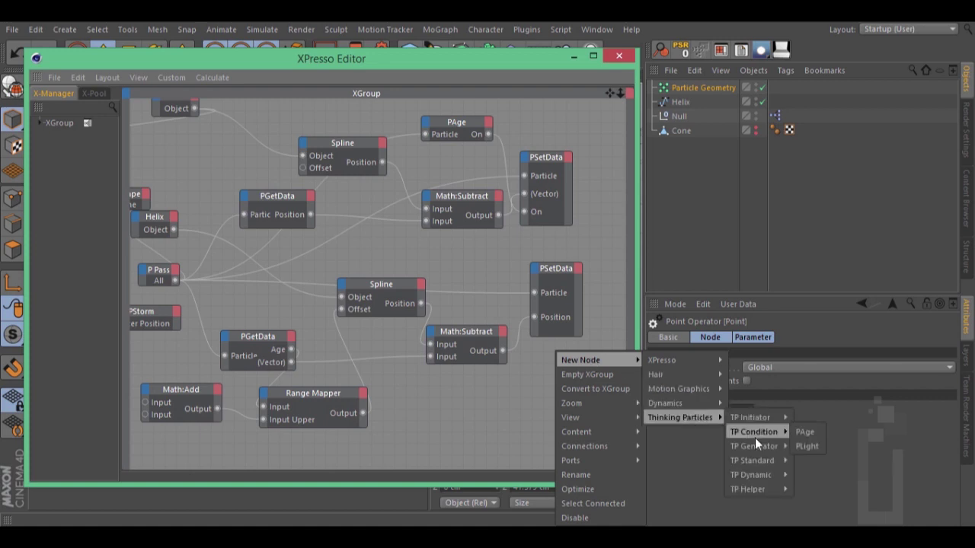
pyautogui.moveTo(766, 459)
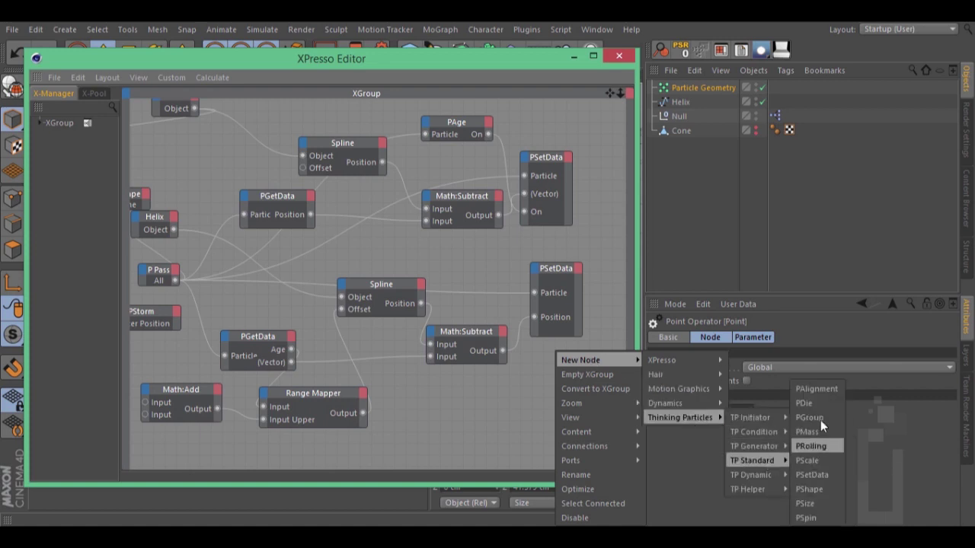
pyautogui.click(810, 389)
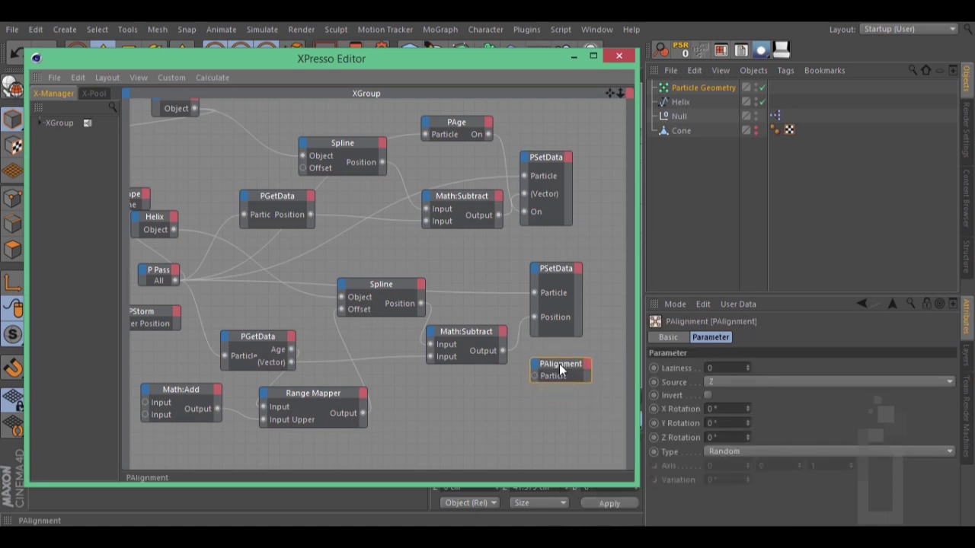
pyautogui.moveTo(531, 377); pyautogui.dragTo(174, 280)
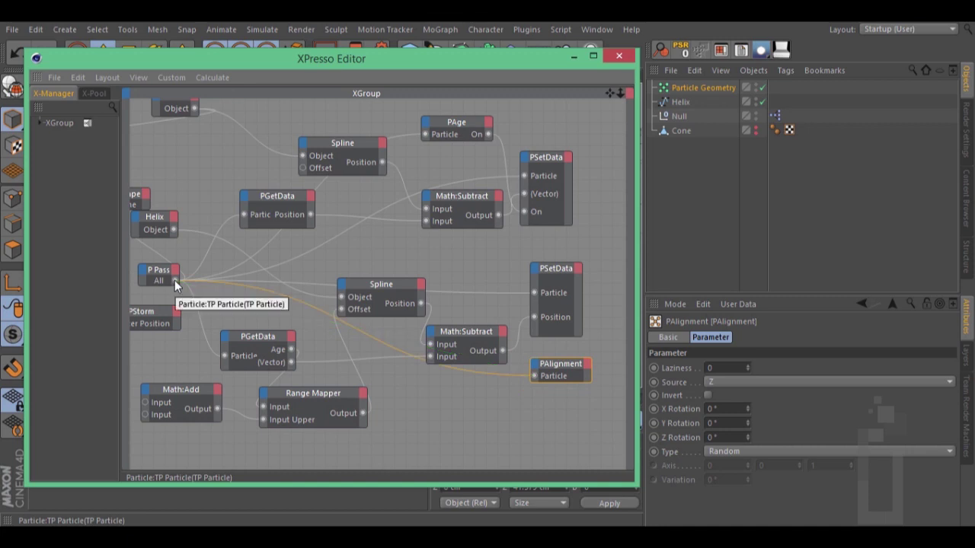
# Step: Connect the lower Spline node's Tangent output to a new Axis input on PAlignment, and open the choices for its alignment Type
pyautogui.moveTo(564, 365); pyautogui.dragTo(565, 431)
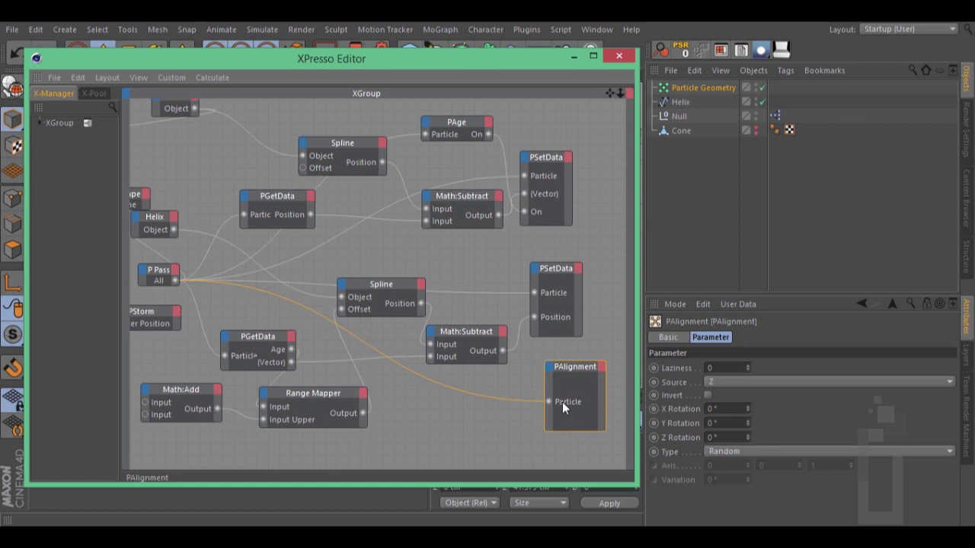
pyautogui.click(547, 366)
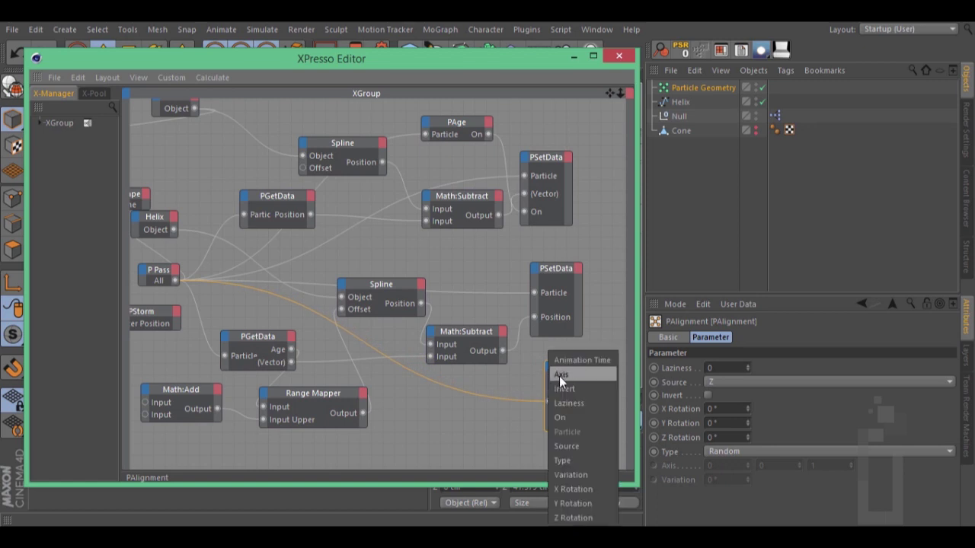
pyautogui.click(561, 376)
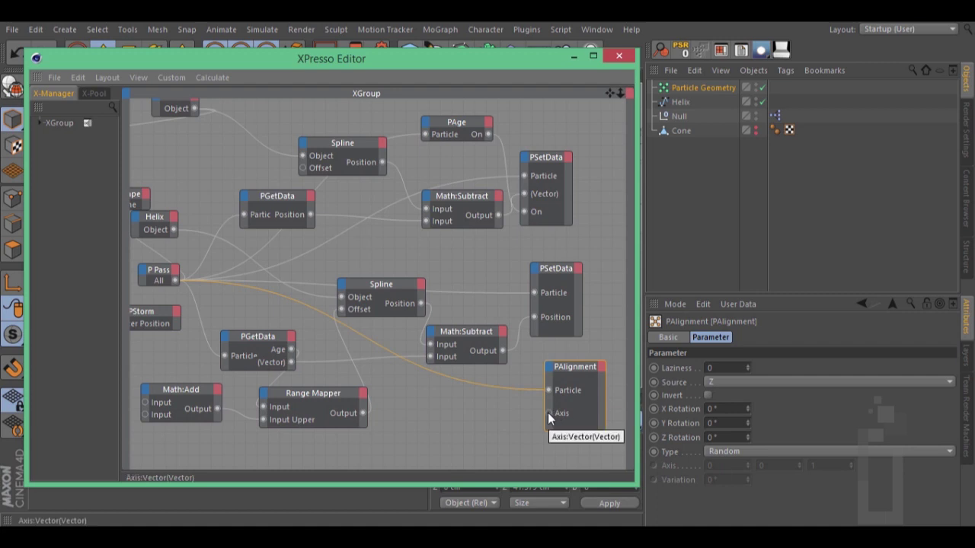
pyautogui.moveTo(548, 413); pyautogui.dragTo(432, 348)
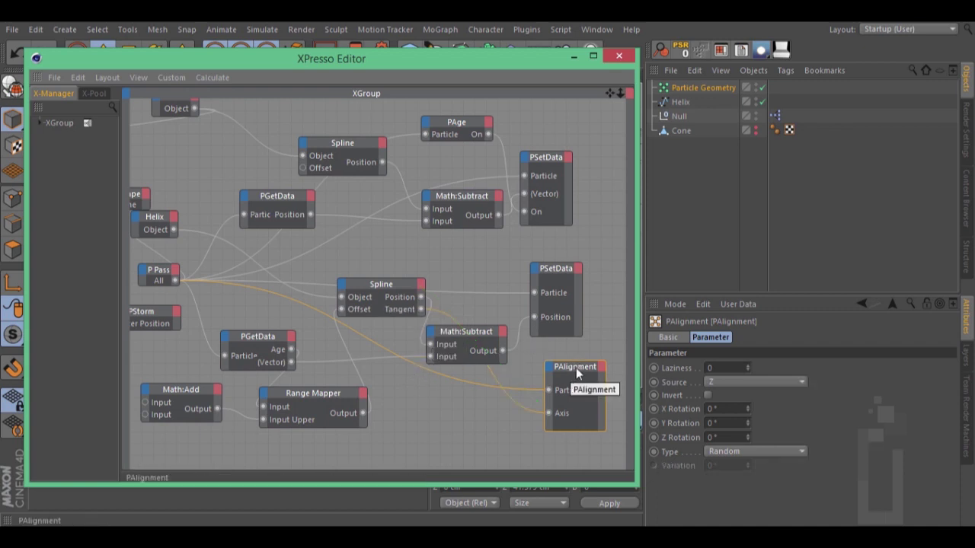
pyautogui.click(750, 455)
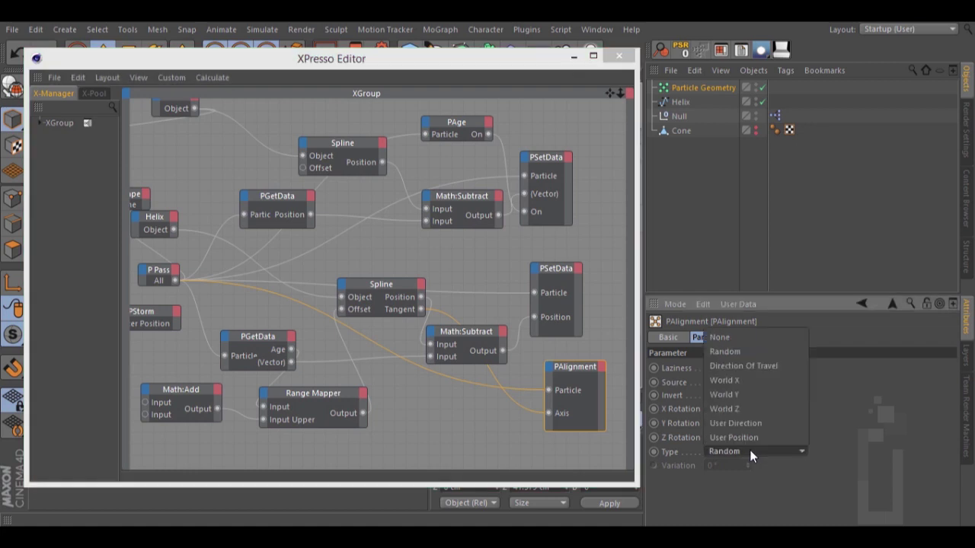
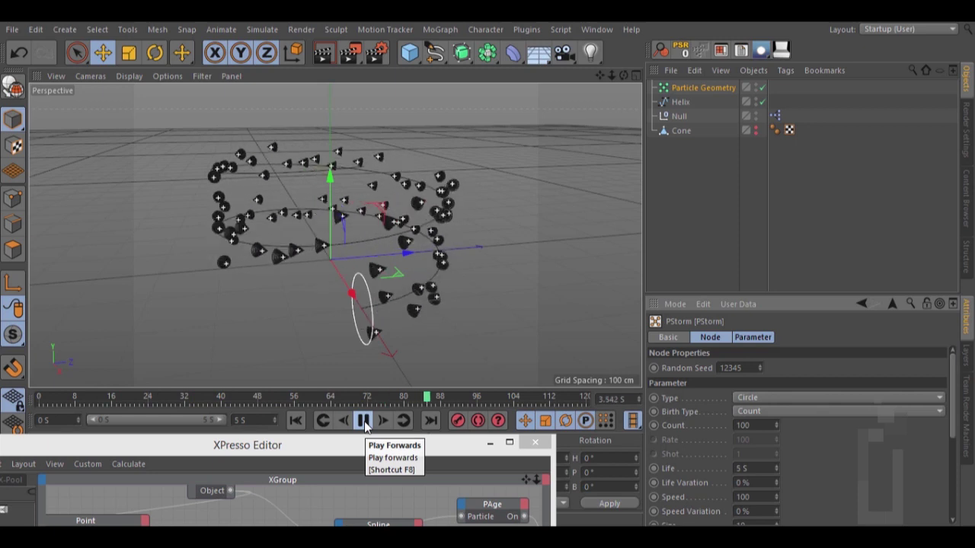
# Step: Try a PStorm count of 250 by playing the animation, and rewind it to the start
pyautogui.click(363, 420)
pyautogui.click(296, 421)
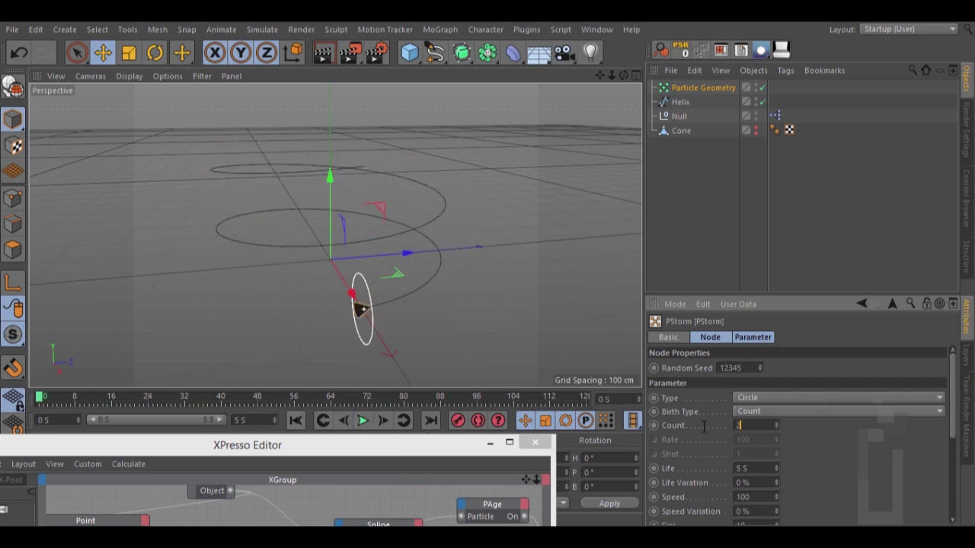
pyautogui.click(363, 420)
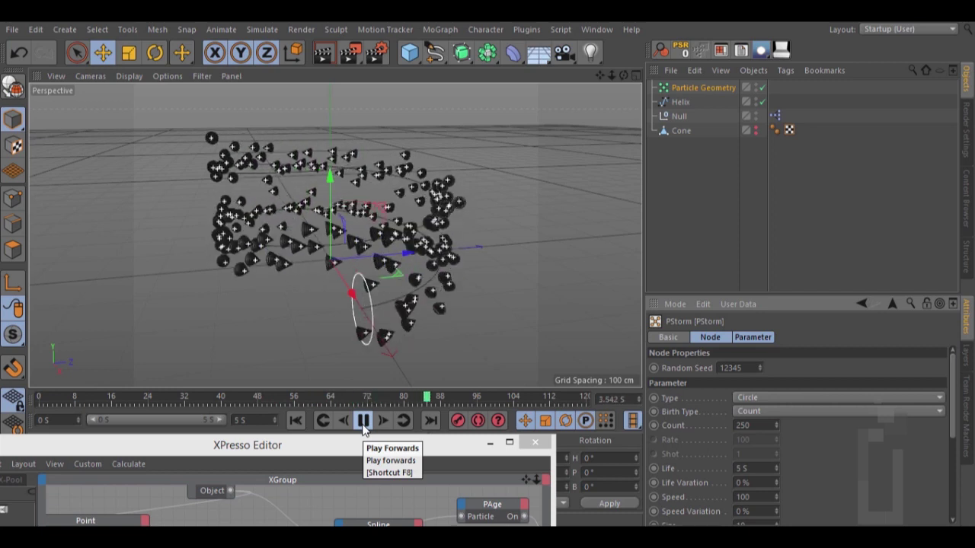
pyautogui.click(364, 420)
pyautogui.click(296, 421)
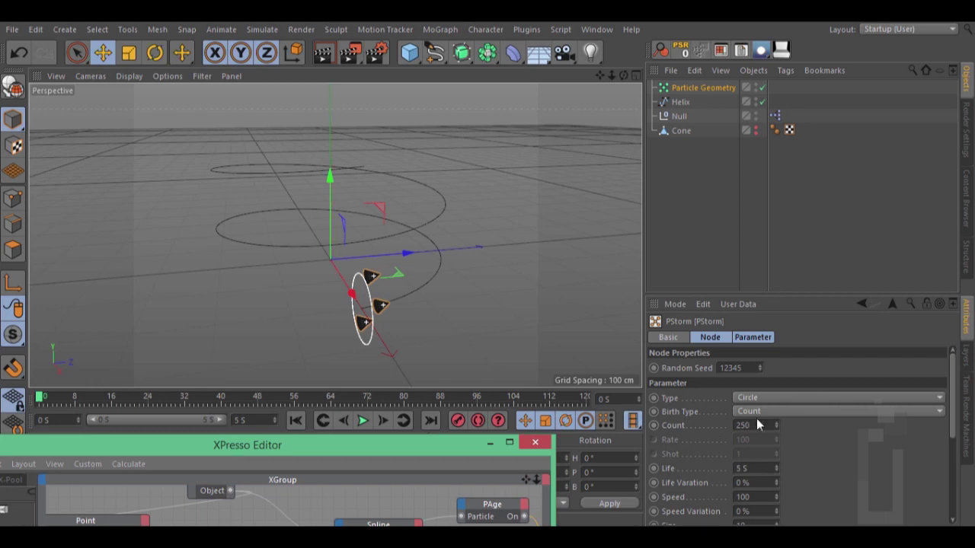
# Step: Set PStorm's count to 100, play the animation to check the emission, and rewind it
pyautogui.doubleClick(731, 425)
pyautogui.write('100')
pyautogui.press('Return')
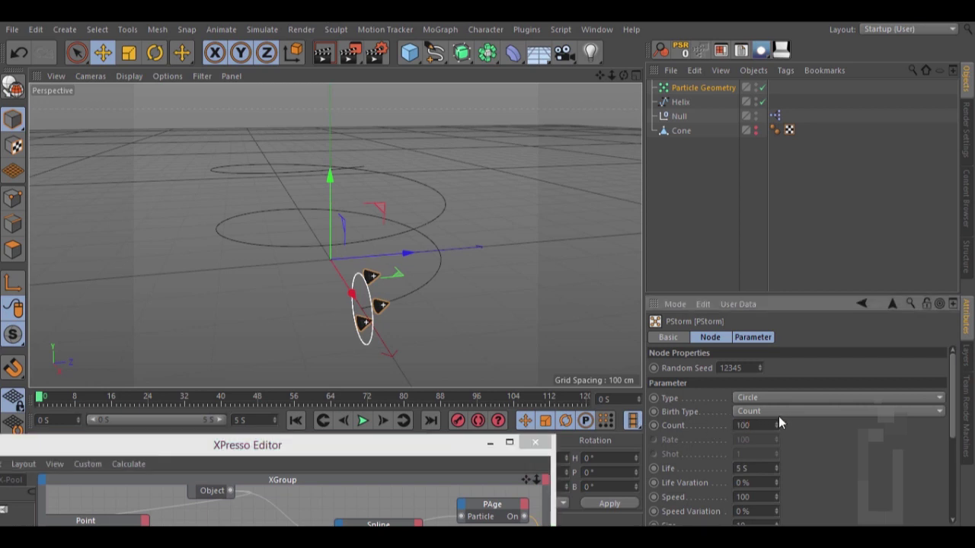
pyautogui.click(362, 421)
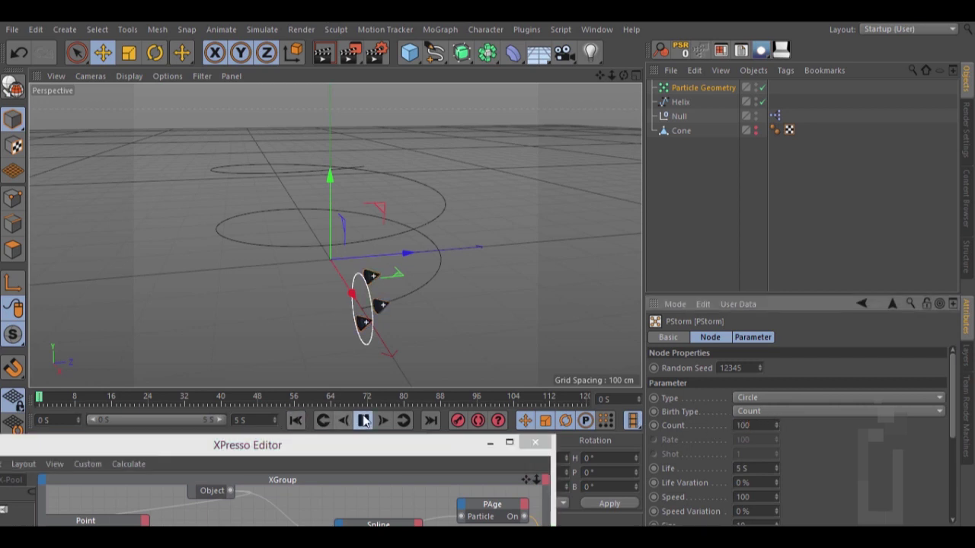
pyautogui.click(362, 421)
pyautogui.click(295, 421)
pyautogui.moveTo(612, 77); pyautogui.dragTo(487, 266)
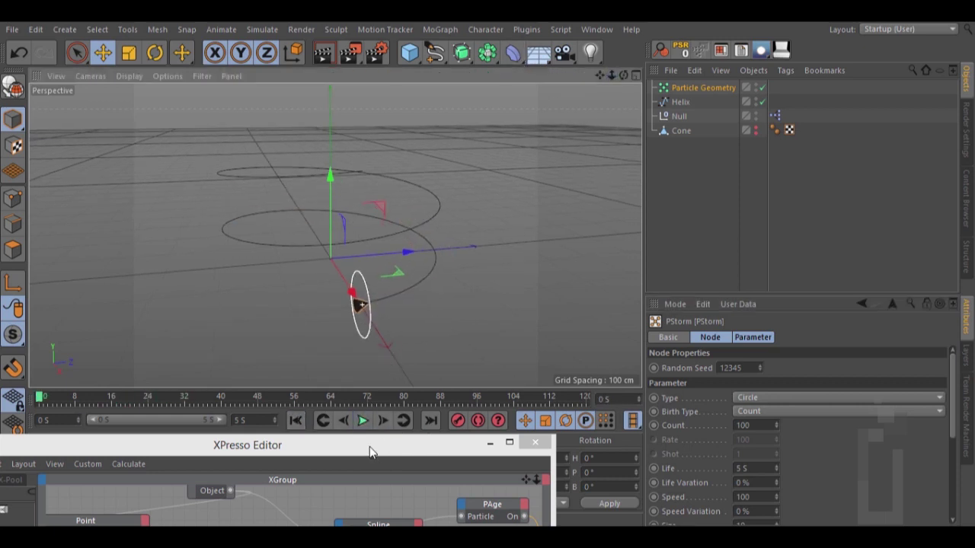
# Step: Draw a Range Mapper spline from 0,0 to 1,1 that starts slowly and rises steeply at the end
pyautogui.moveTo(366, 446); pyautogui.dragTo(448, 82)
pyautogui.moveTo(608, 115); pyautogui.dragTo(488, 267)
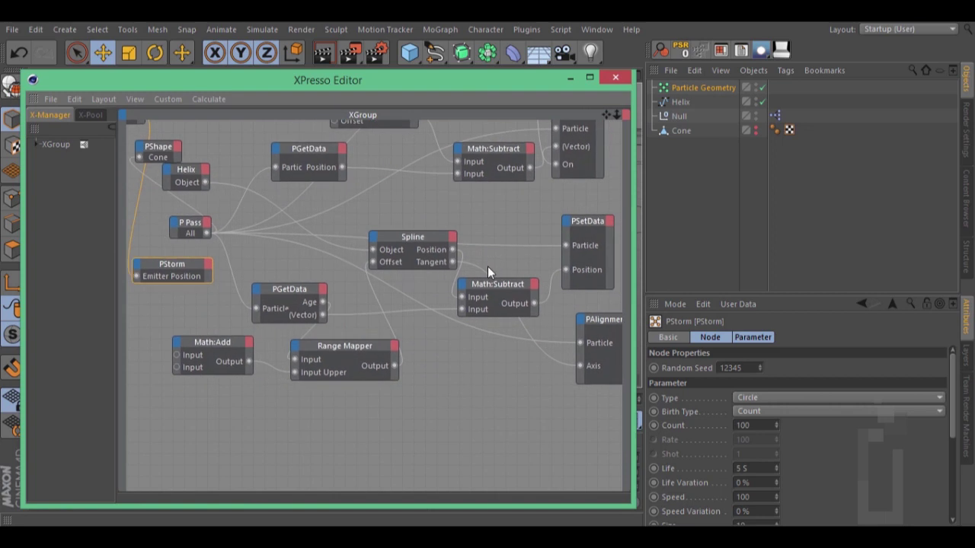
pyautogui.click(356, 346)
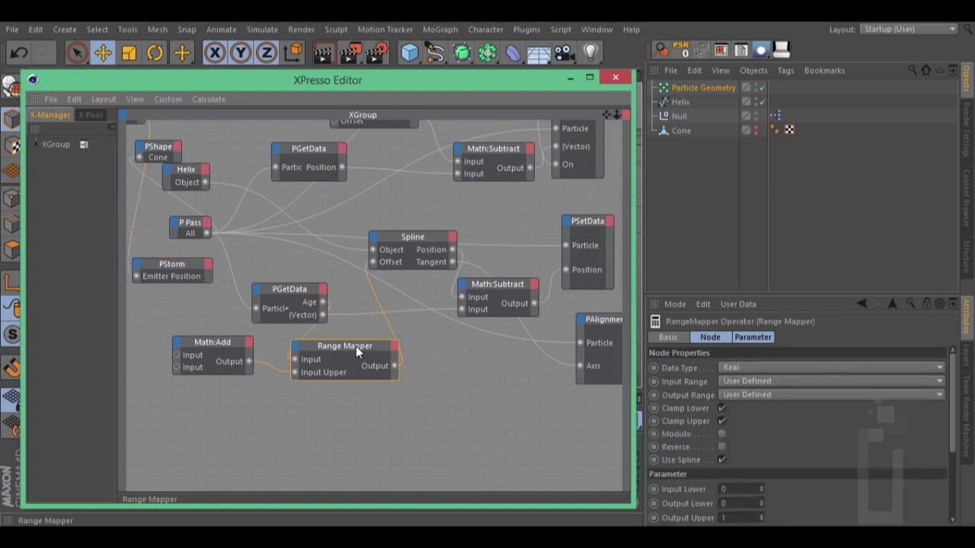
pyautogui.moveTo(950, 413); pyautogui.dragTo(958, 482)
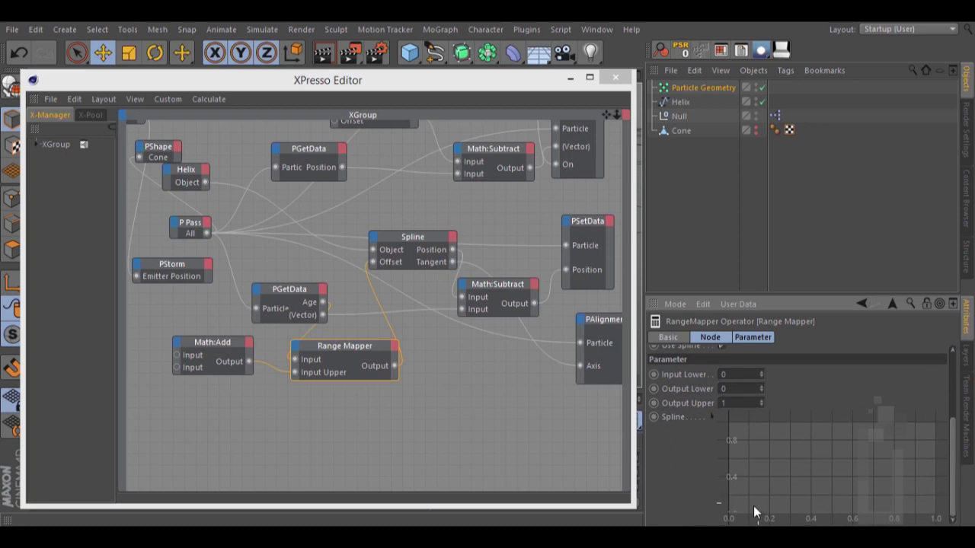
pyautogui.click(729, 512)
pyautogui.click(935, 422)
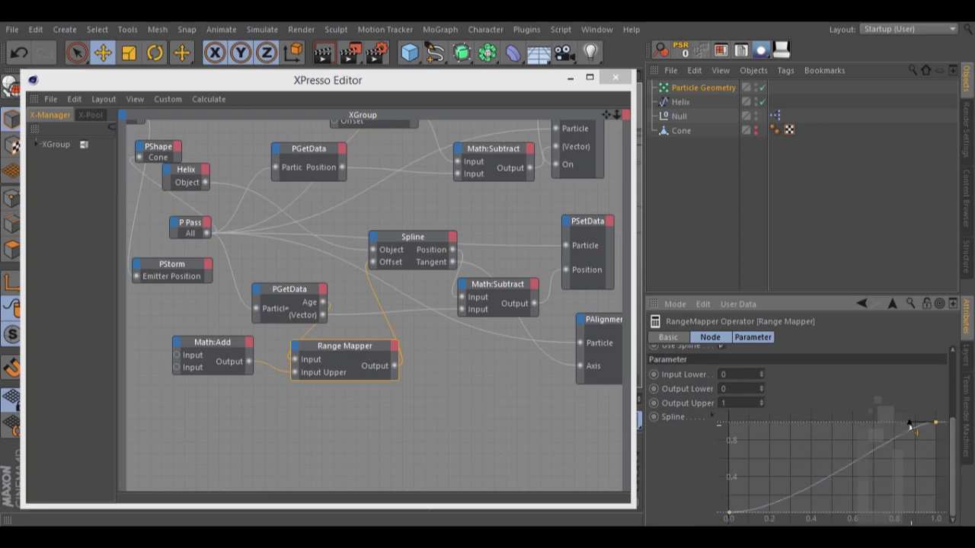
pyautogui.moveTo(910, 424); pyautogui.dragTo(913, 496)
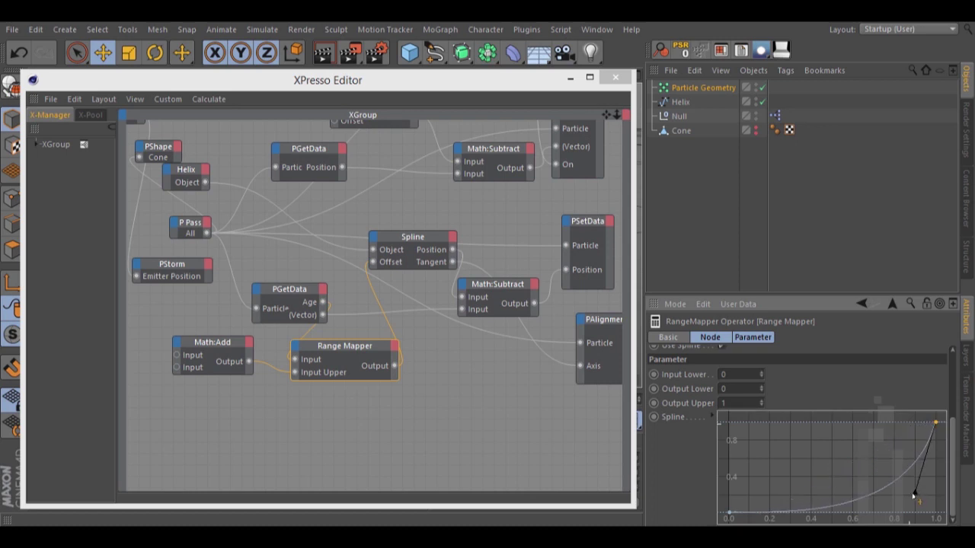
# Step: Play the animation to check how the slow-start curve moves the particles along the helix, and rewind it
pyautogui.moveTo(326, 86); pyautogui.dragTo(309, 472)
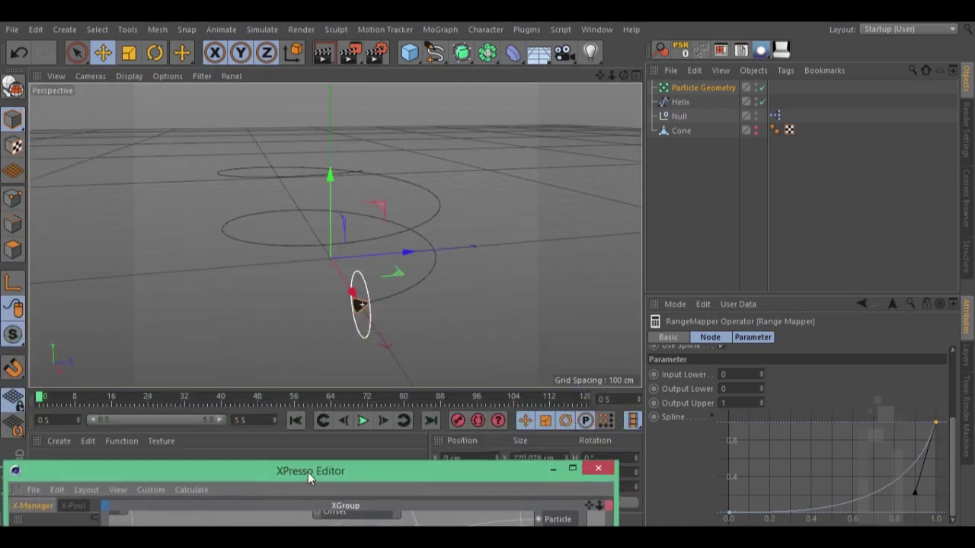
pyautogui.click(366, 421)
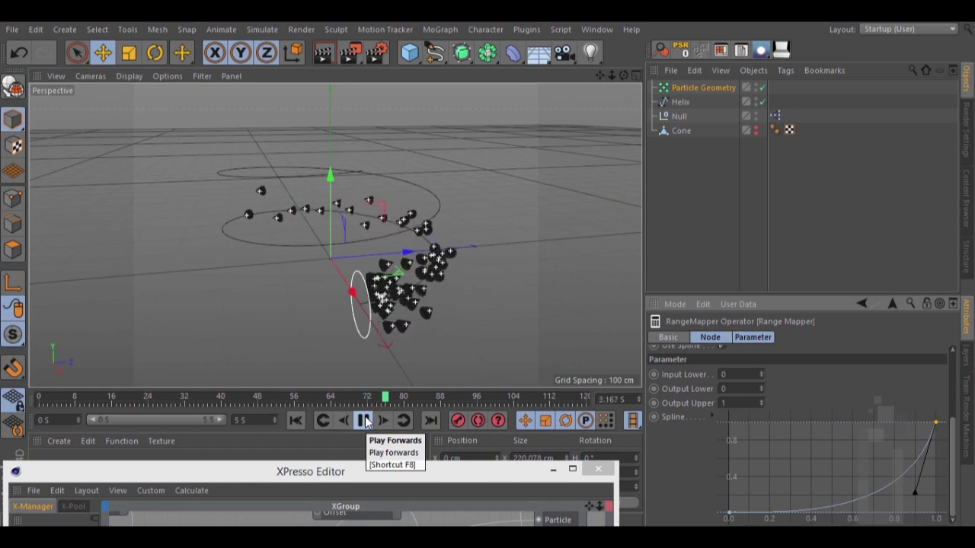
pyautogui.click(363, 421)
pyautogui.click(304, 420)
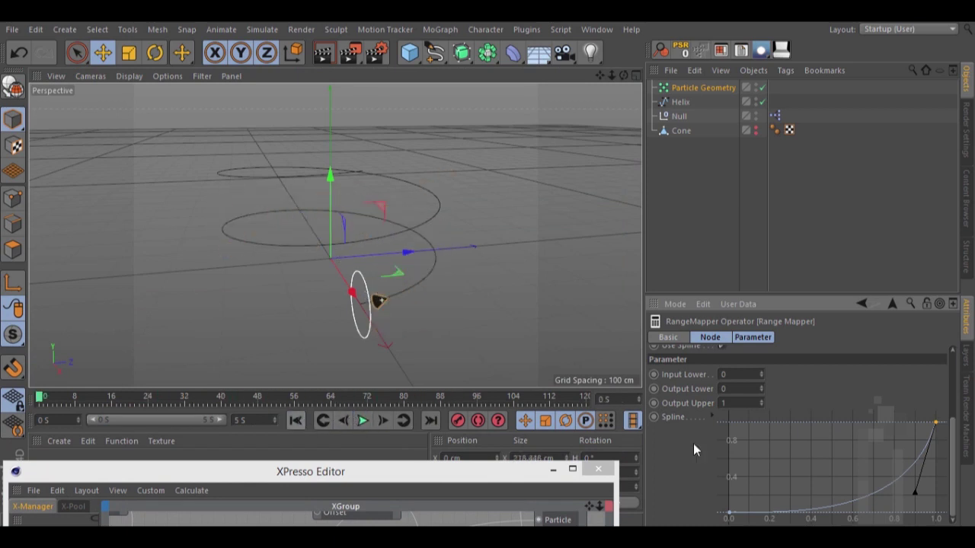
# Step: Add a point at about 0.5, 0.8 to the Range Mapper's curve, play the animation with it, and rewind
pyautogui.keyDown('ctrl'); pyautogui.moveTo(866, 496); pyautogui.dragTo(831, 445); pyautogui.keyUp('ctrl')
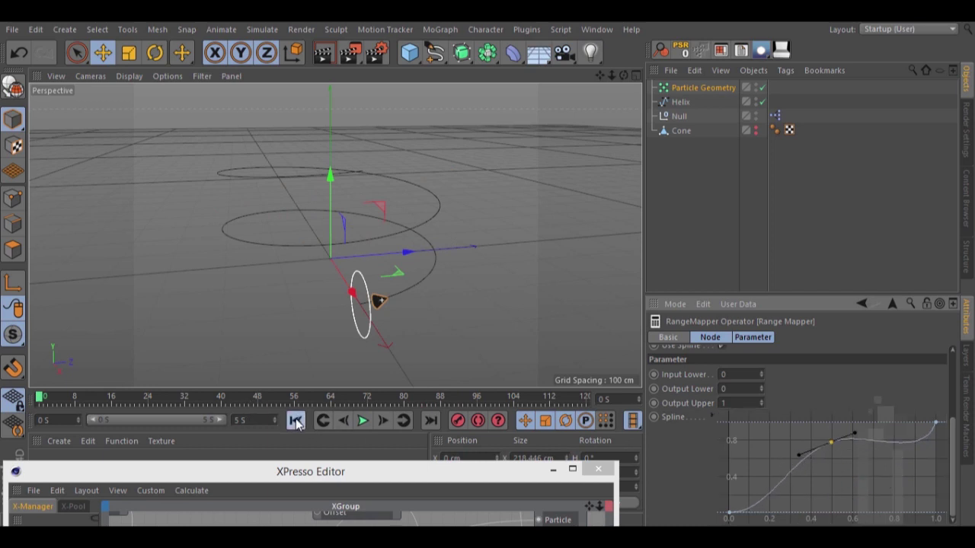
pyautogui.click(363, 421)
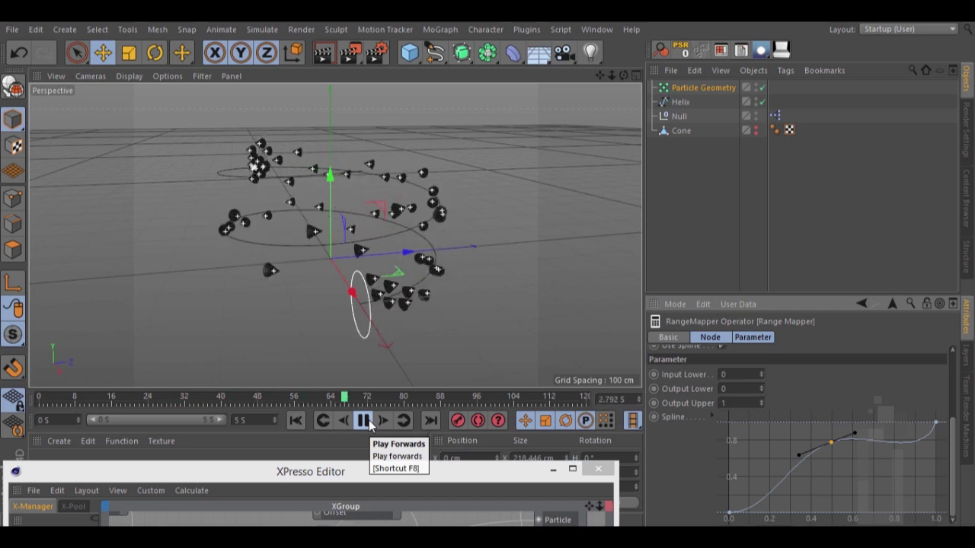
pyautogui.click(363, 421)
pyautogui.click(296, 421)
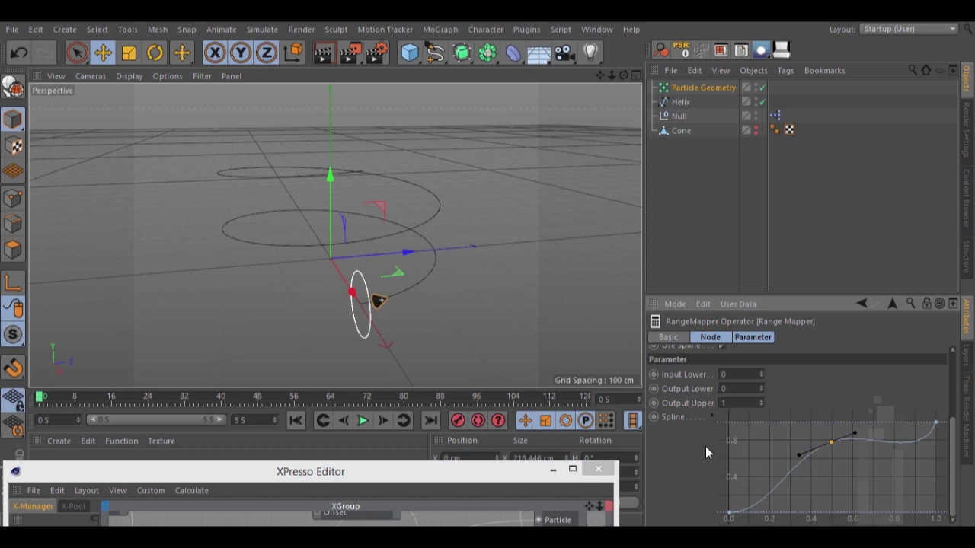
# Step: Reset the Range Mapper's spline curve
pyautogui.rightClick(675, 418)
pyautogui.click(704, 399)
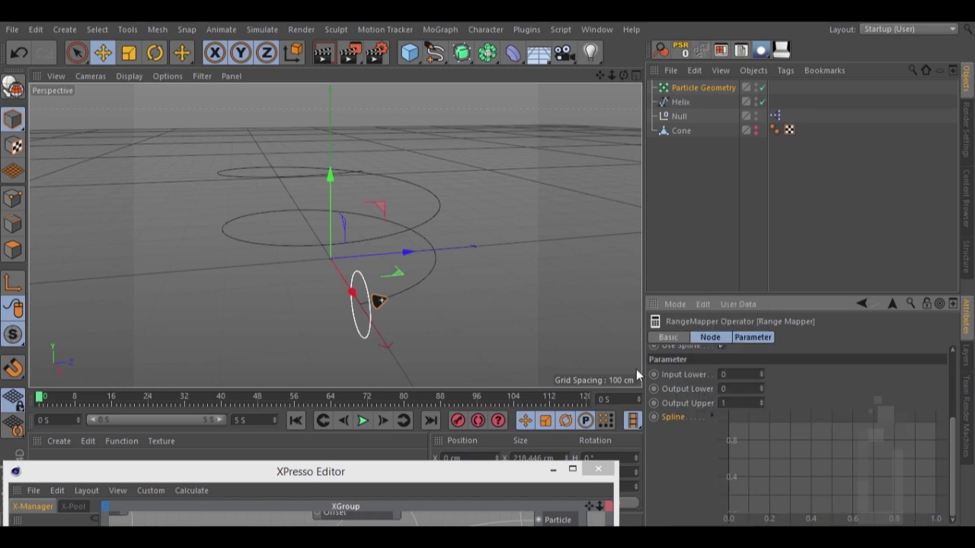
# Step: Set Input [1] of the Math:Add node feeding the Range Mapper's upper input to 8 s
pyautogui.moveTo(401, 468); pyautogui.dragTo(433, 141)
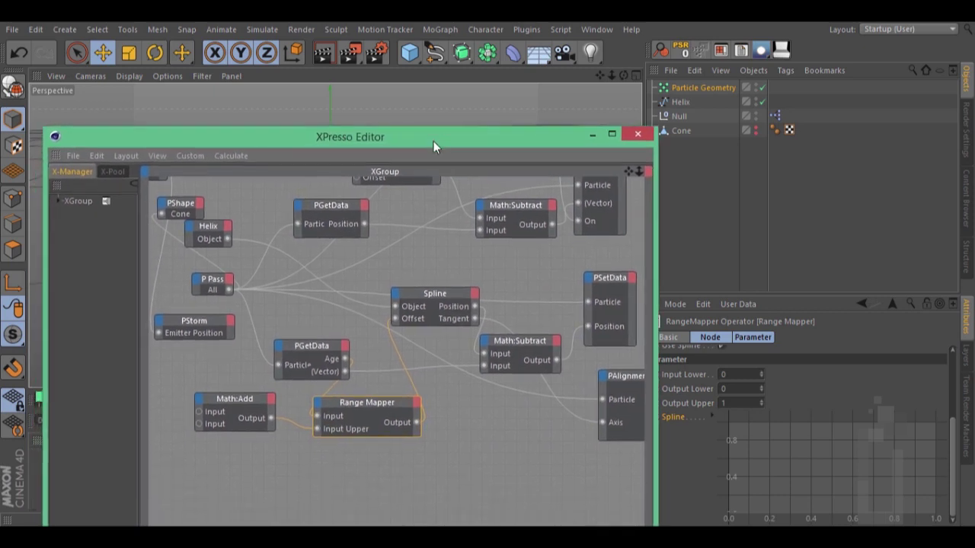
pyautogui.click(232, 404)
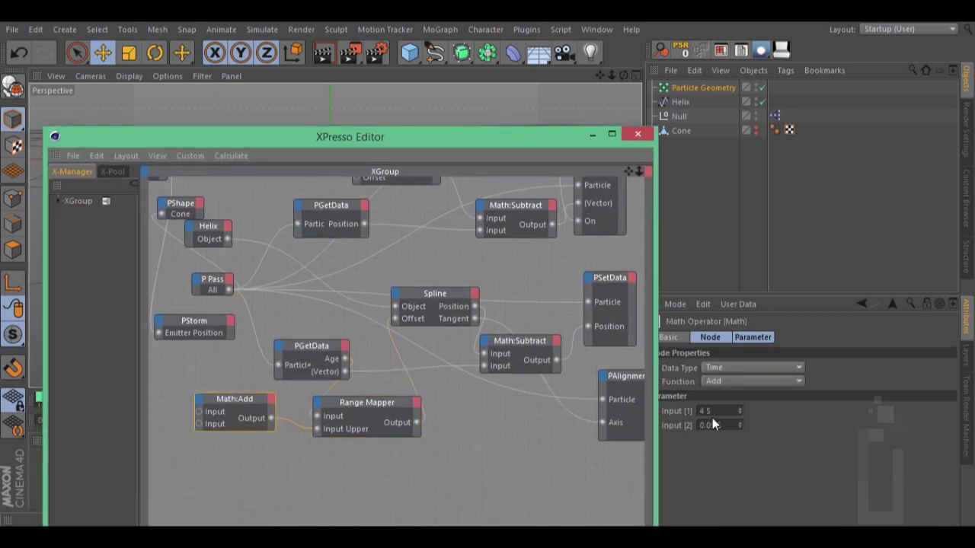
pyautogui.moveTo(706, 411); pyautogui.dragTo(695, 410)
pyautogui.write('8')
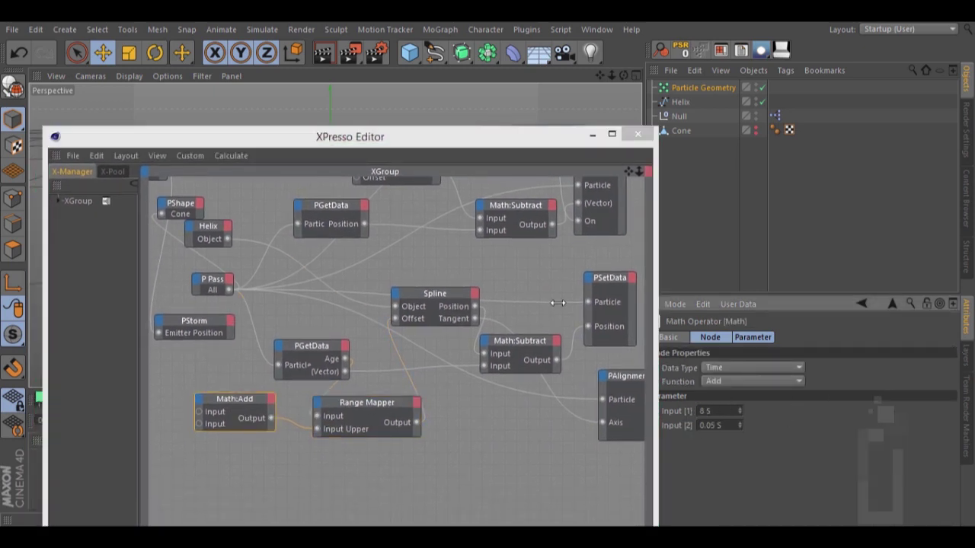
# Step: Play the animation to check the particle motion along the helix with the 8 s setting, and rewind it
pyautogui.moveTo(401, 145); pyautogui.dragTo(365, 471)
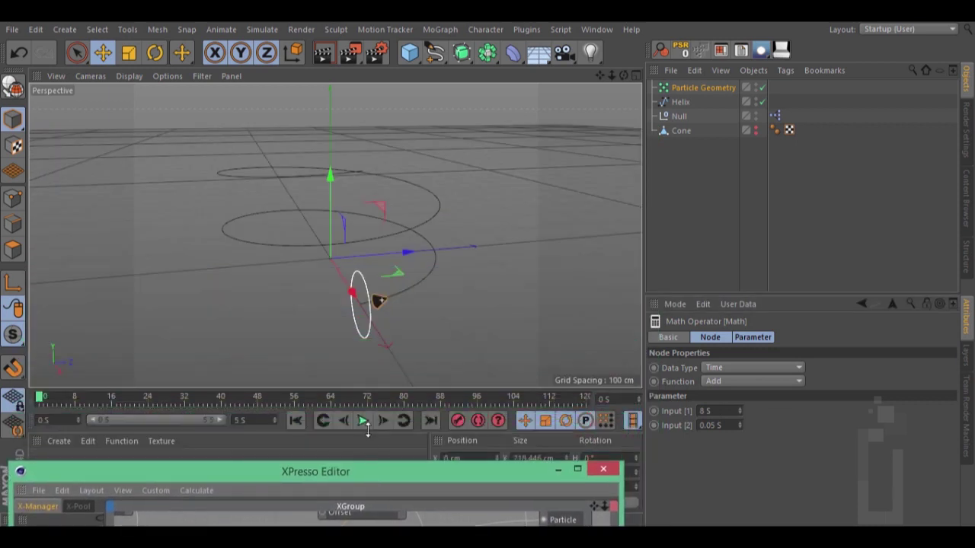
pyautogui.click(361, 422)
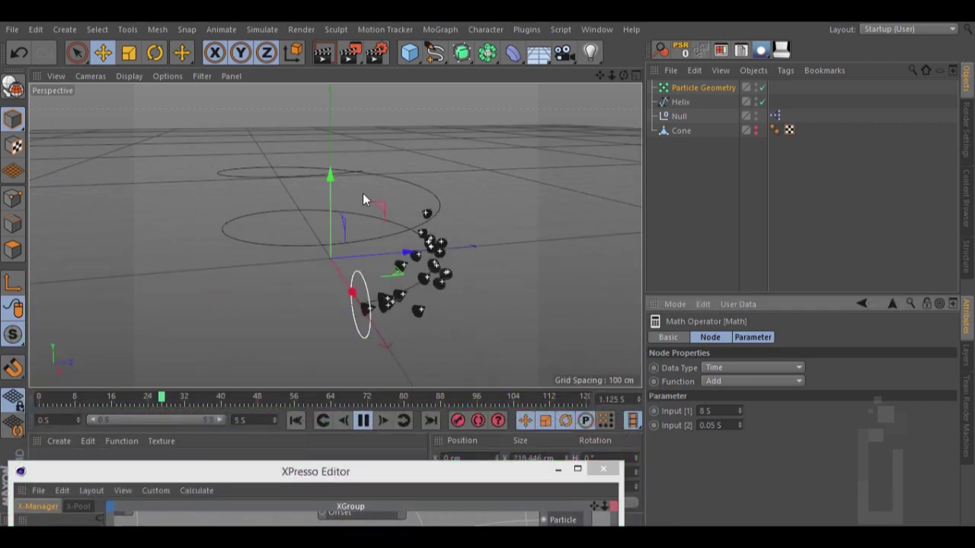
pyautogui.click(364, 421)
pyautogui.click(295, 420)
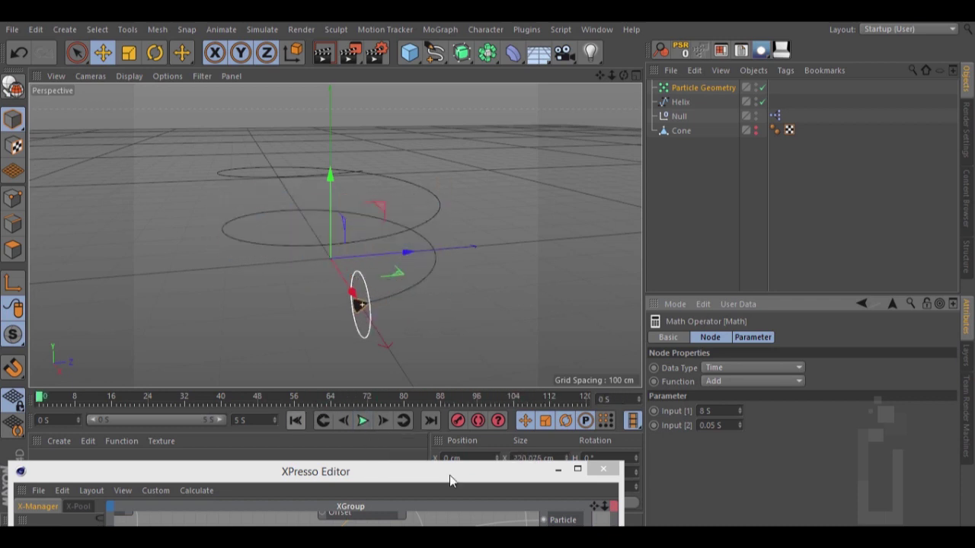
# Step: Set Input [1] of the Math:Add node feeding the Range Mapper's upper input to 4 s
pyautogui.moveTo(441, 466); pyautogui.dragTo(441, 174)
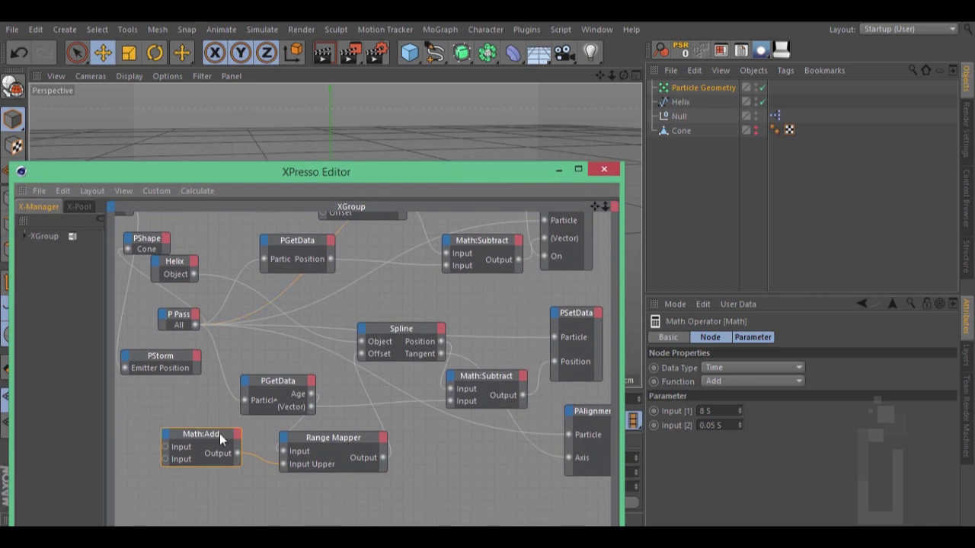
pyautogui.click(697, 411)
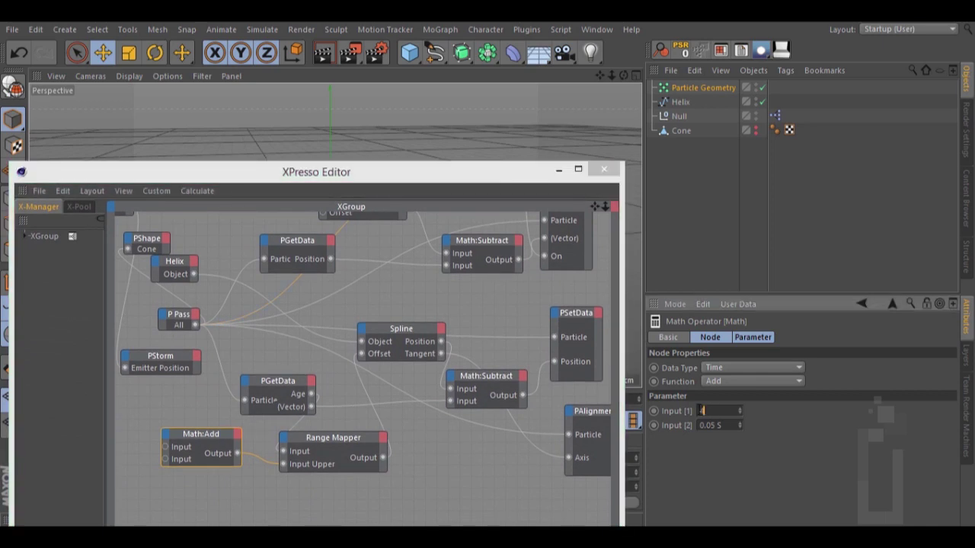
pyautogui.click(382, 163)
# Step: Play part of the animation, pause it, and examine up close how the emitted cones overlap
pyautogui.moveTo(378, 173); pyautogui.dragTo(387, 456)
pyautogui.click(363, 421)
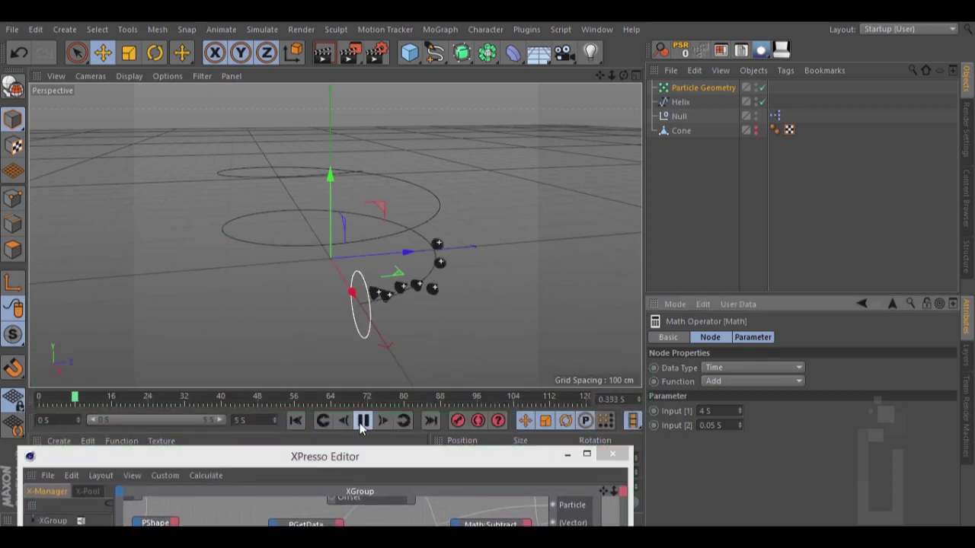
pyautogui.click(363, 420)
pyautogui.keyDown('alt'); pyautogui.moveTo(442, 271); pyautogui.dragTo(439, 227); pyautogui.keyUp('alt')
pyautogui.scroll(4, 426, 227)
pyautogui.keyDown('alt'); pyautogui.moveTo(512, 230); pyautogui.dragTo(460, 236); pyautogui.keyUp('alt')
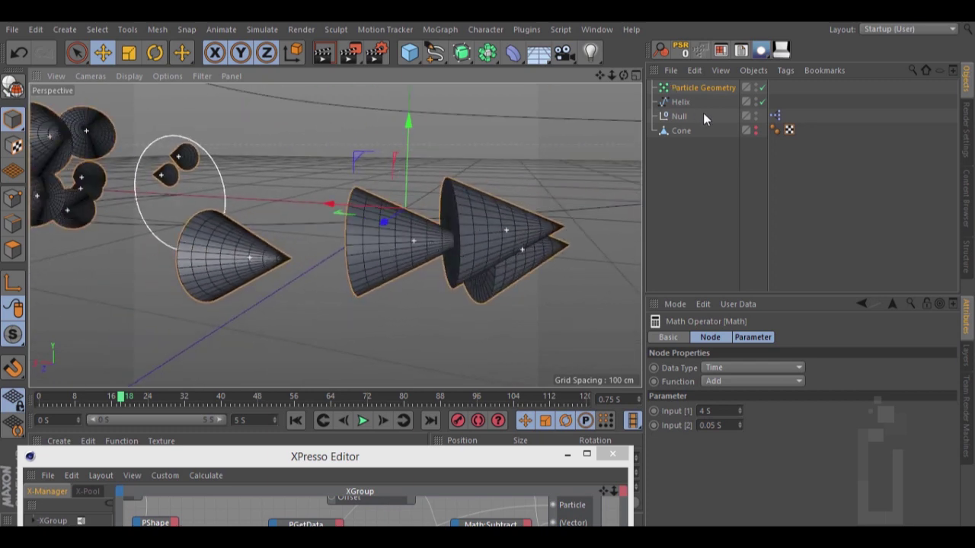
# Step: Add a Rigid Body simulation tag to the Particle Geometry object
pyautogui.click(696, 87)
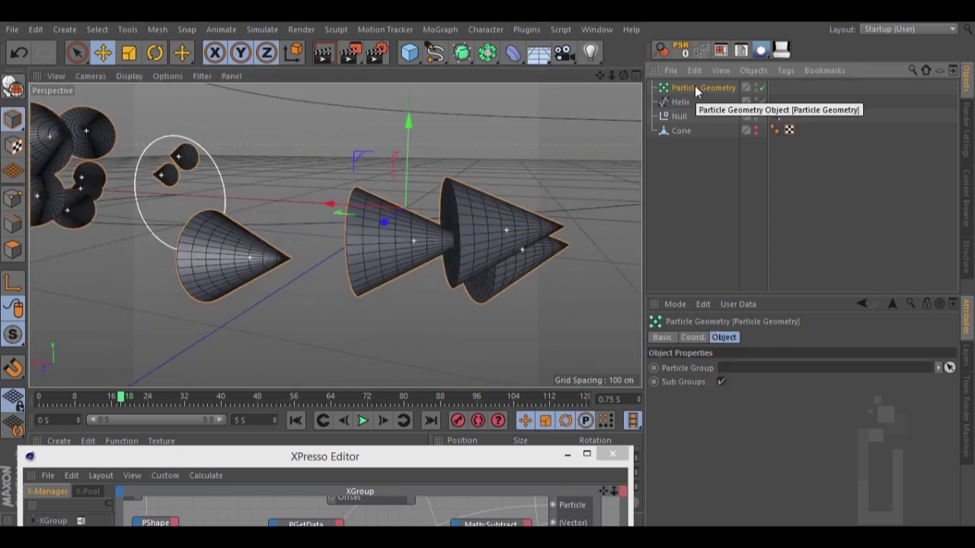
pyautogui.rightClick(694, 87)
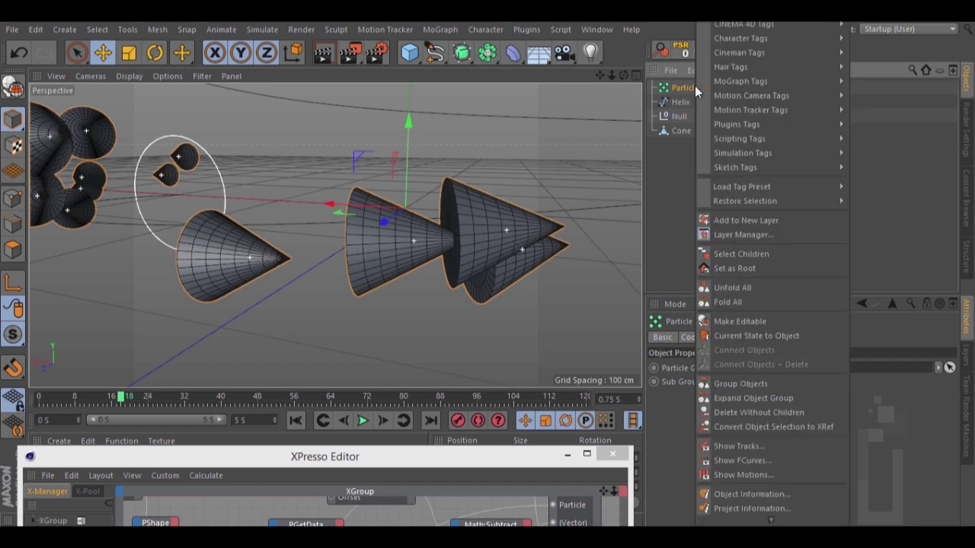
pyautogui.moveTo(777, 150)
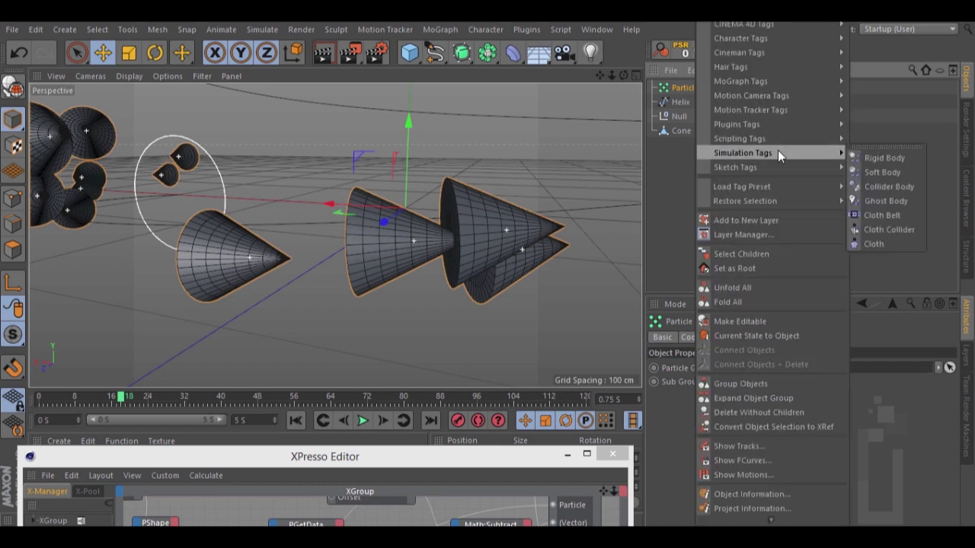
pyautogui.click(888, 158)
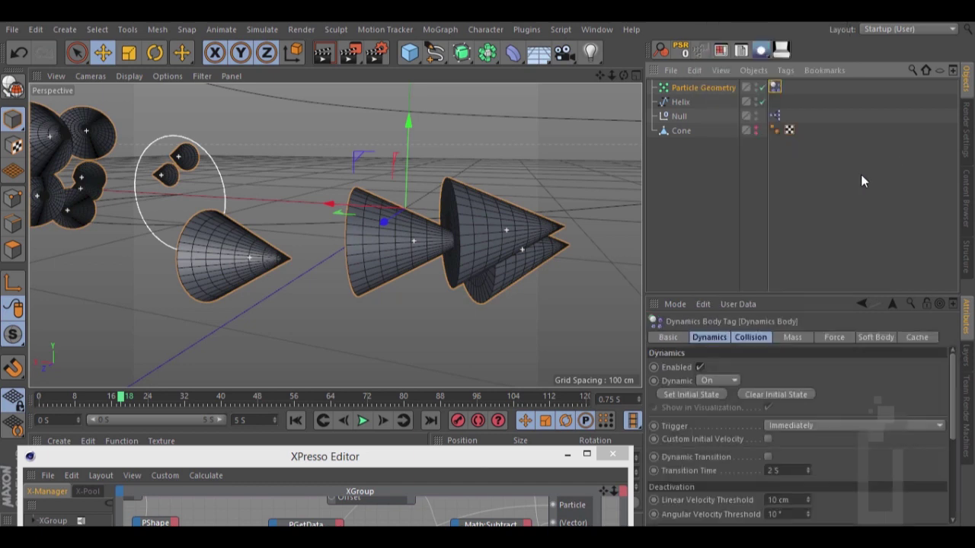
# Step: On the Rigid Body tag, set Inherit Tag to Apply Tag to Children, Individual Elements to All, and Follow Position and Follow Rotation to 10
pyautogui.click(750, 337)
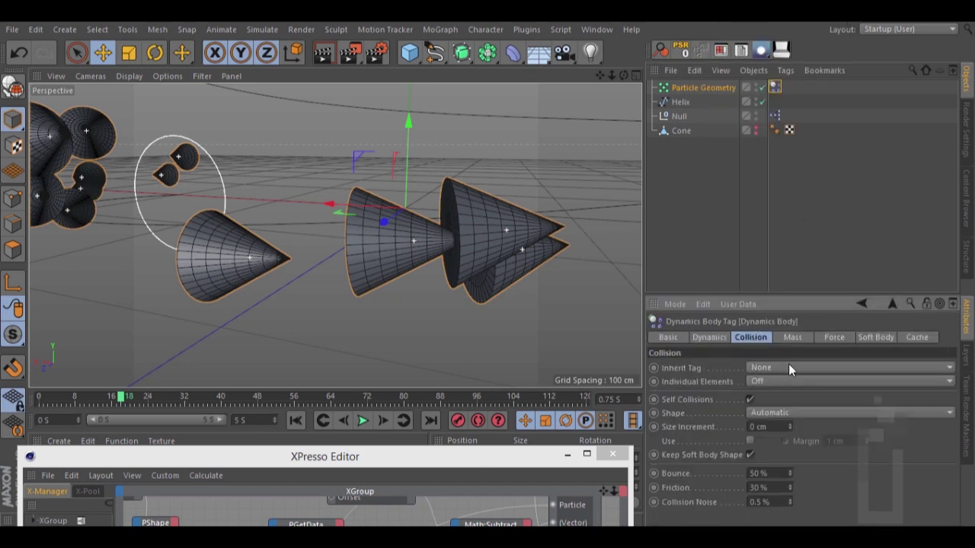
pyautogui.click(788, 368)
pyautogui.click(776, 399)
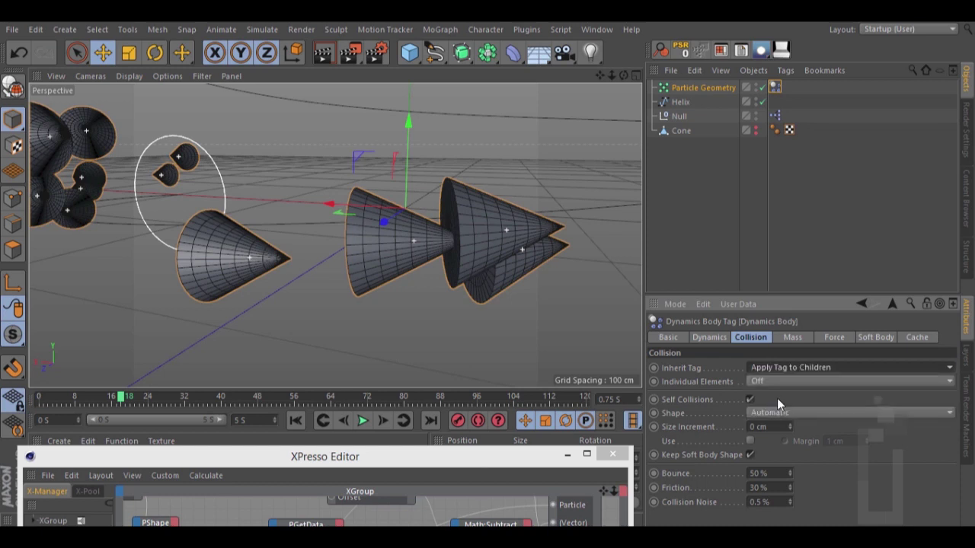
pyautogui.click(769, 382)
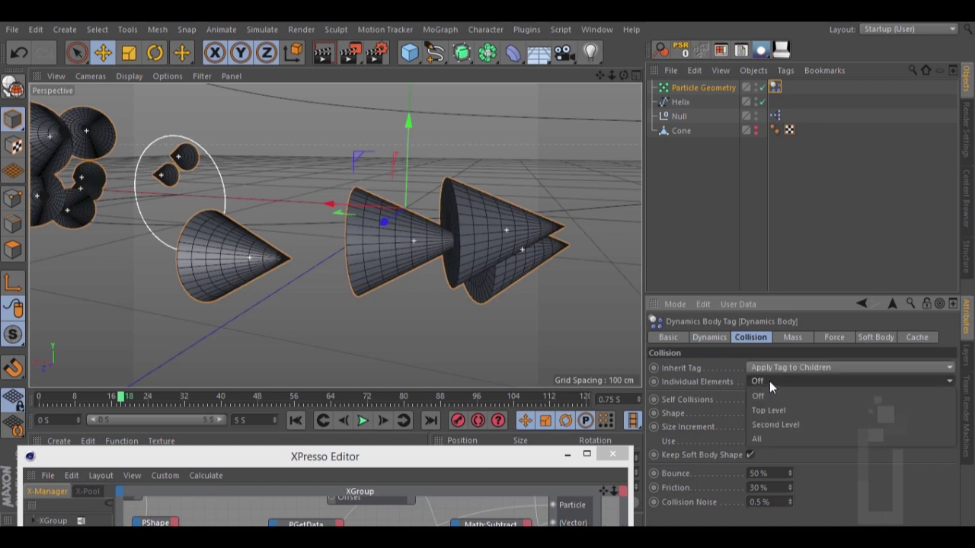
pyautogui.click(760, 439)
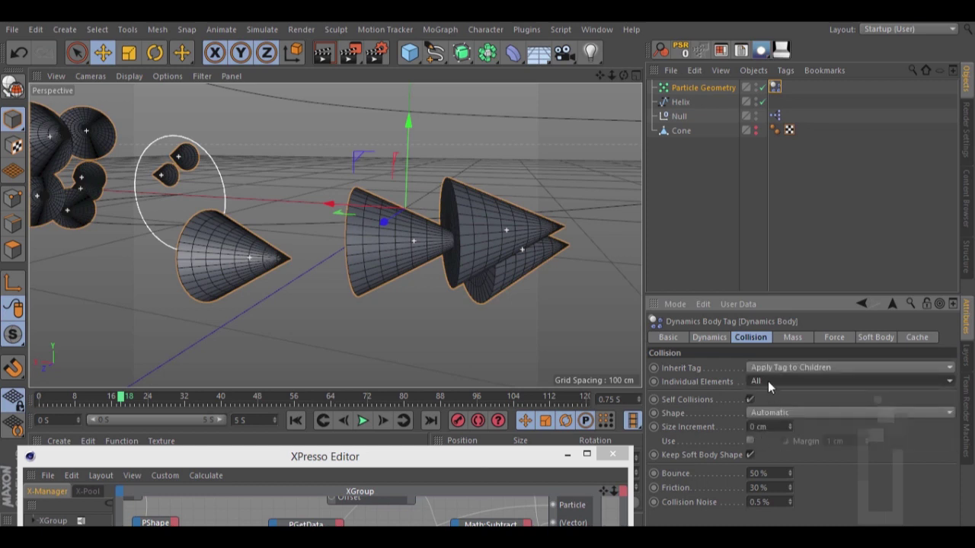
pyautogui.click(834, 338)
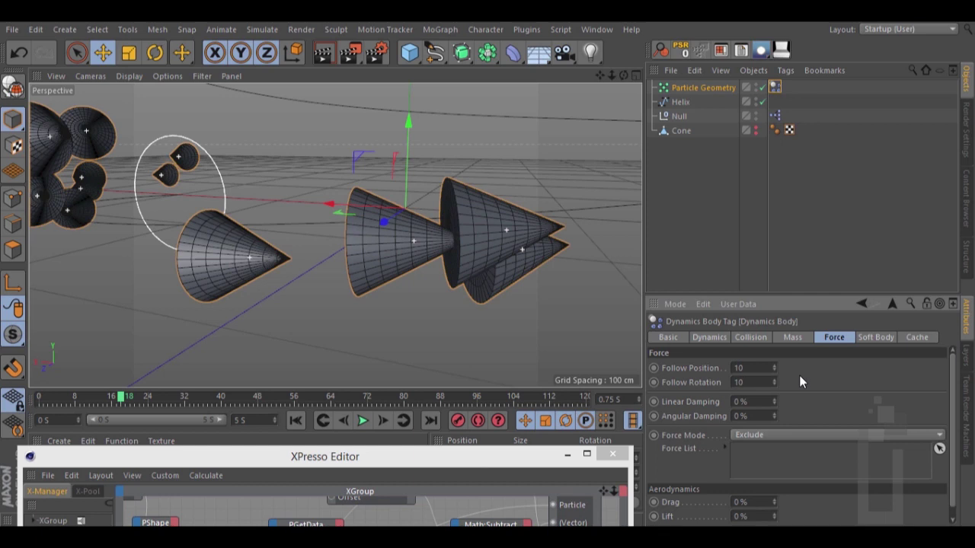
# Step: Play the animation from the start to examine how the colliding cones follow the helix, and rewind it
pyautogui.click(296, 421)
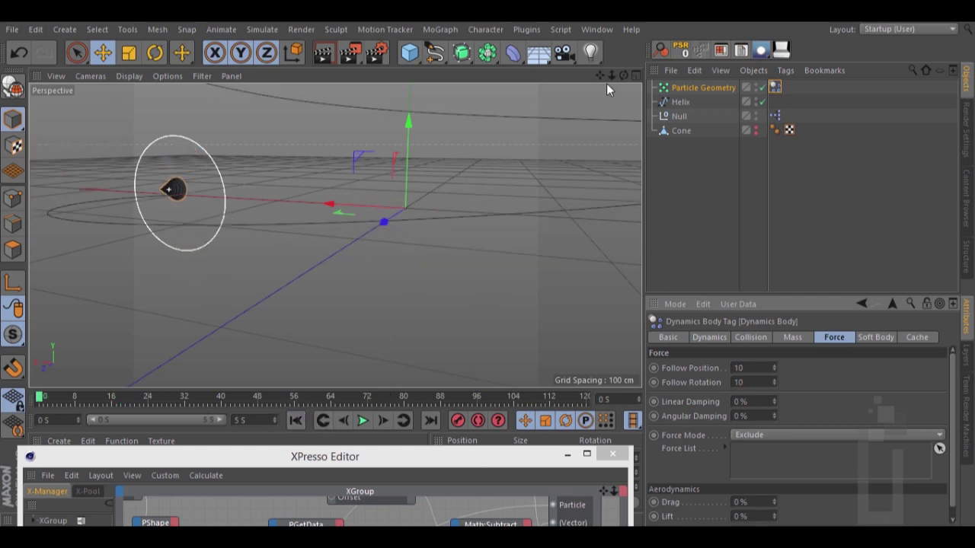
pyautogui.keyDown('alt'); pyautogui.moveTo(488, 274); pyautogui.dragTo(411, 198); pyautogui.keyUp('alt')
pyautogui.keyDown('alt'); pyautogui.moveTo(286, 215); pyautogui.dragTo(436, 387); pyautogui.keyUp('alt')
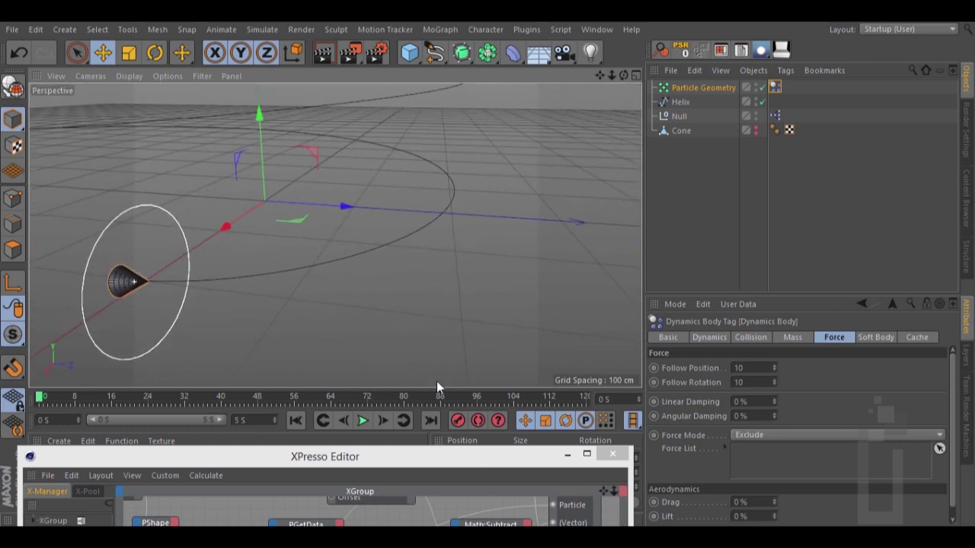
pyautogui.click(362, 421)
pyautogui.click(361, 421)
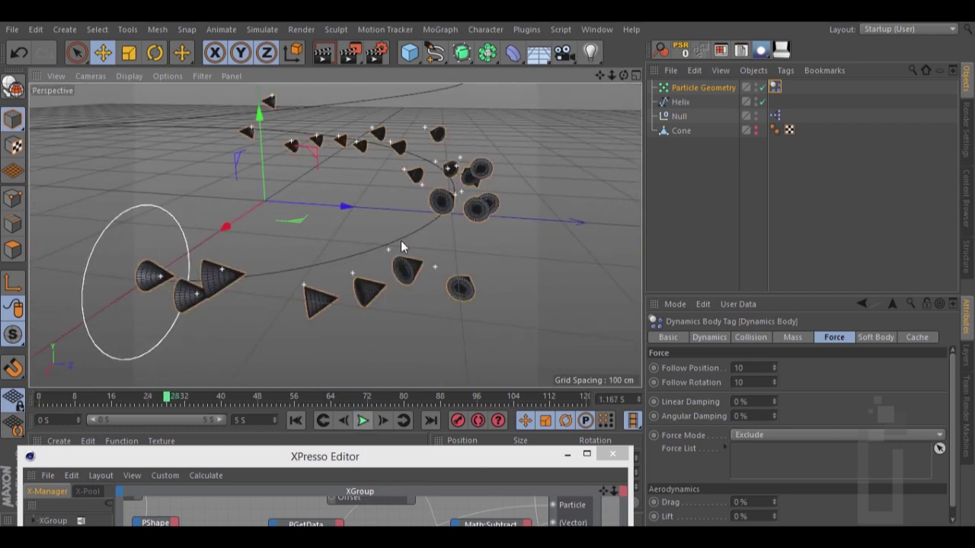
pyautogui.keyDown('alt'); pyautogui.moveTo(409, 233); pyautogui.dragTo(327, 274); pyautogui.keyUp('alt')
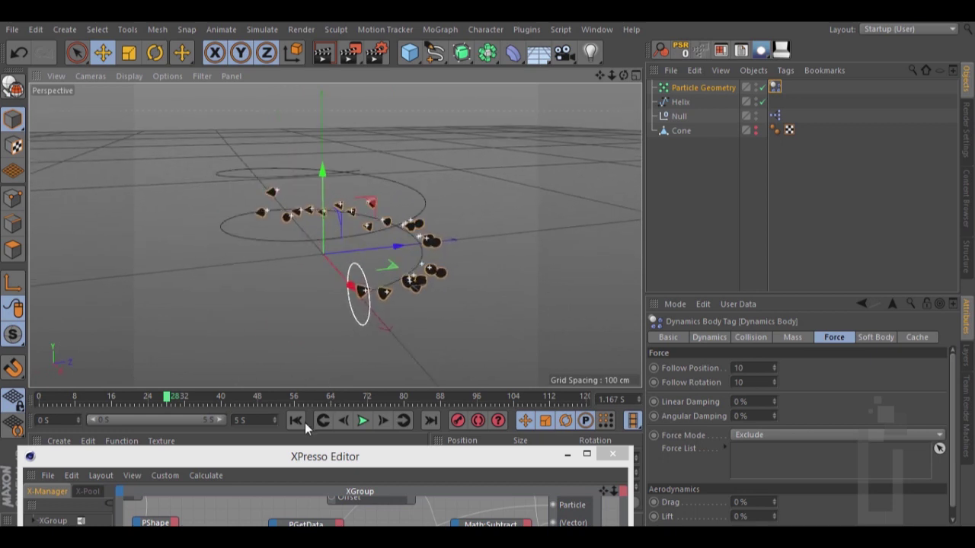
pyautogui.click(365, 421)
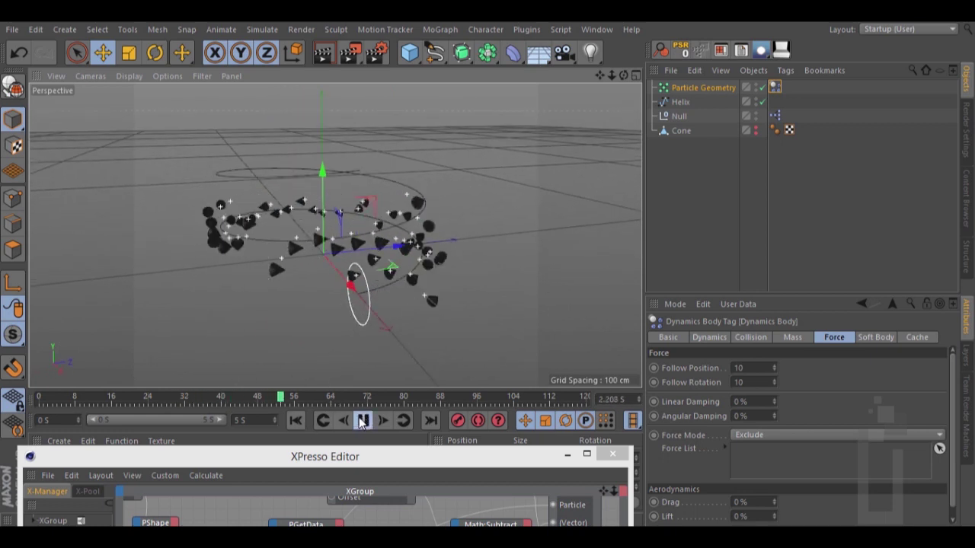
pyautogui.click(297, 422)
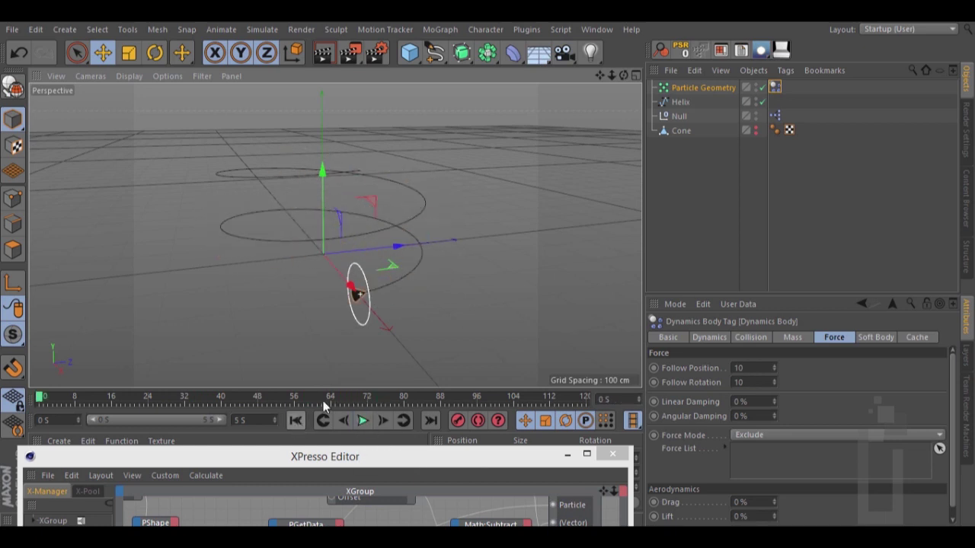
# Step: Add a Formula spline to the scene and set its Tmin to -5
pyautogui.click(432, 56)
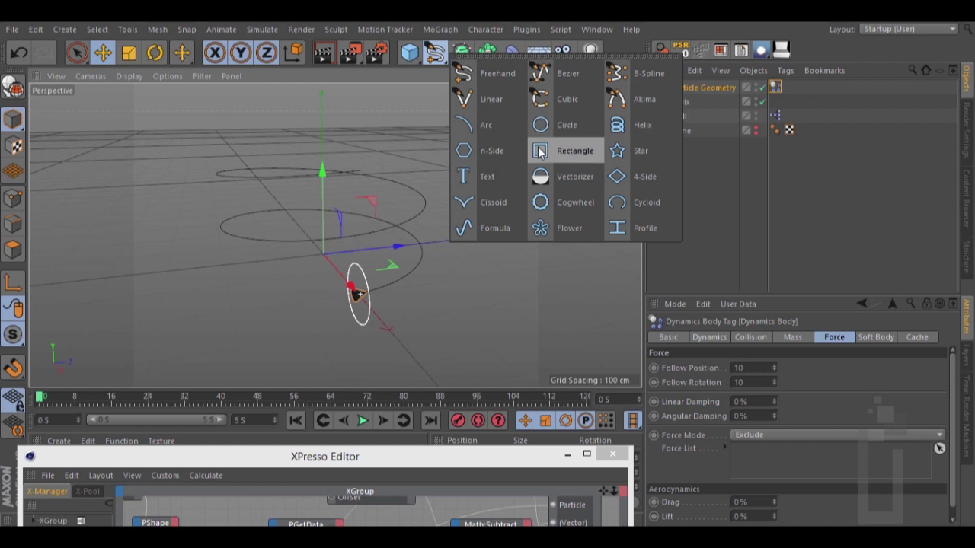
pyautogui.click(491, 231)
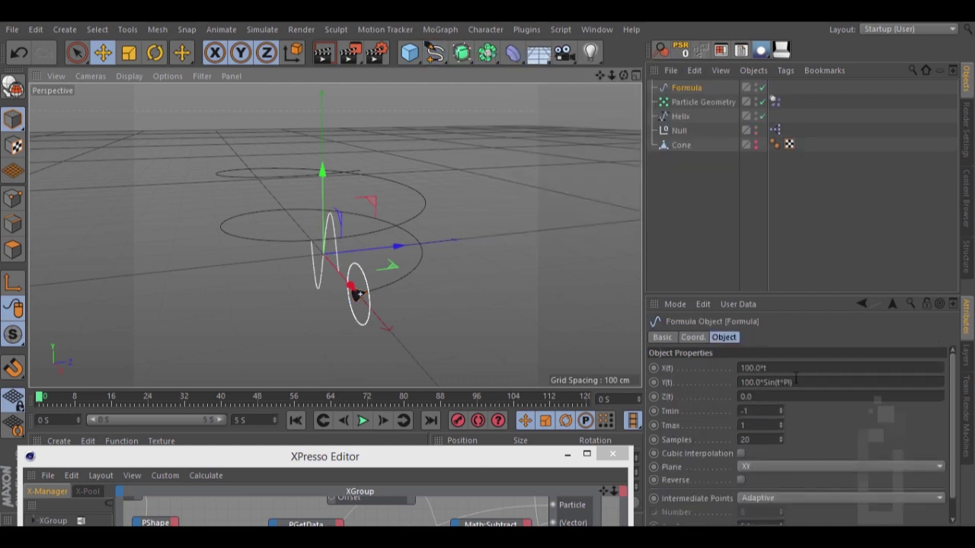
pyautogui.click(780, 414)
pyautogui.click(780, 415)
pyautogui.click(780, 414)
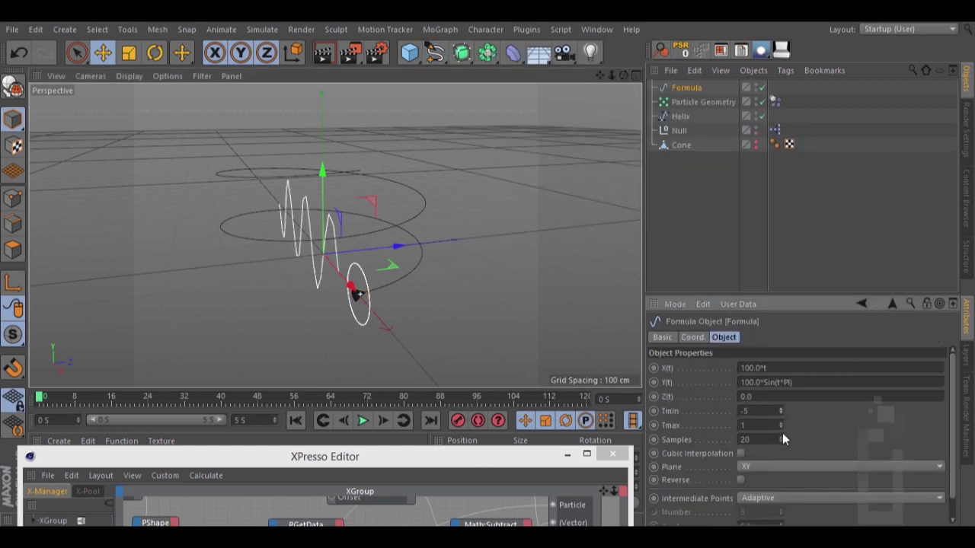
# Step: Set the Formula spline's Tmax to 5, its Samples to 45 and its Plane to ZY
pyautogui.click(781, 423)
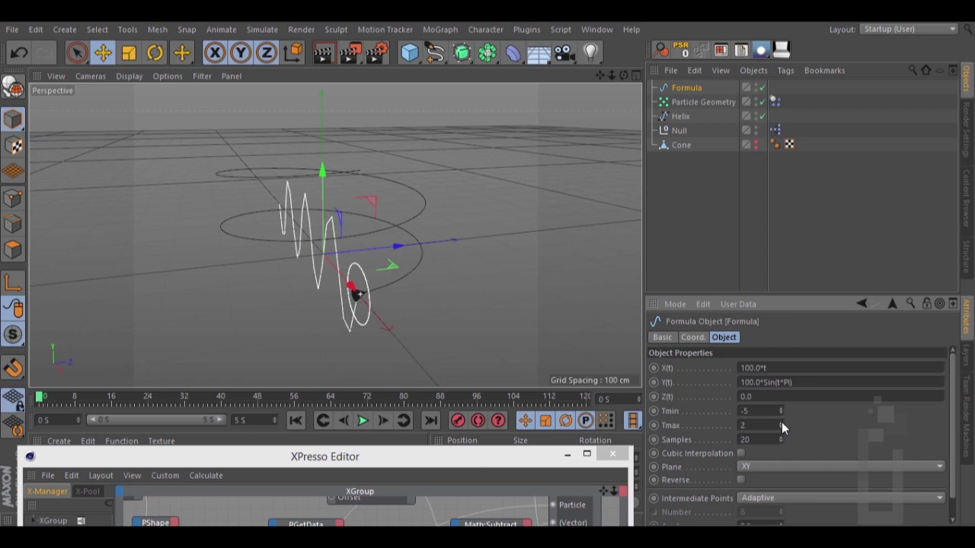
pyautogui.click(781, 422)
pyautogui.click(781, 422)
pyautogui.click(781, 422)
pyautogui.click(781, 437)
pyautogui.moveTo(780, 436); pyautogui.dragTo(782, 437)
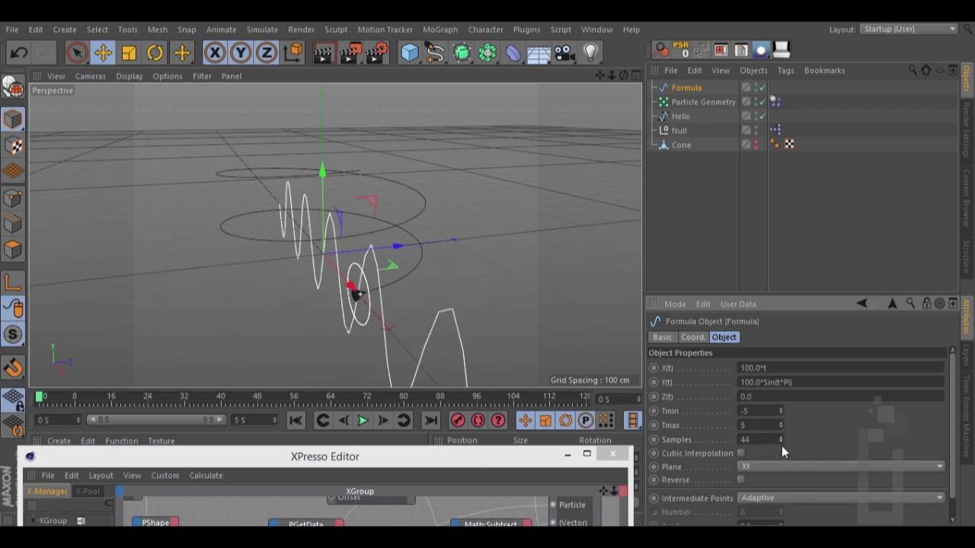
pyautogui.click(775, 466)
pyautogui.click(759, 497)
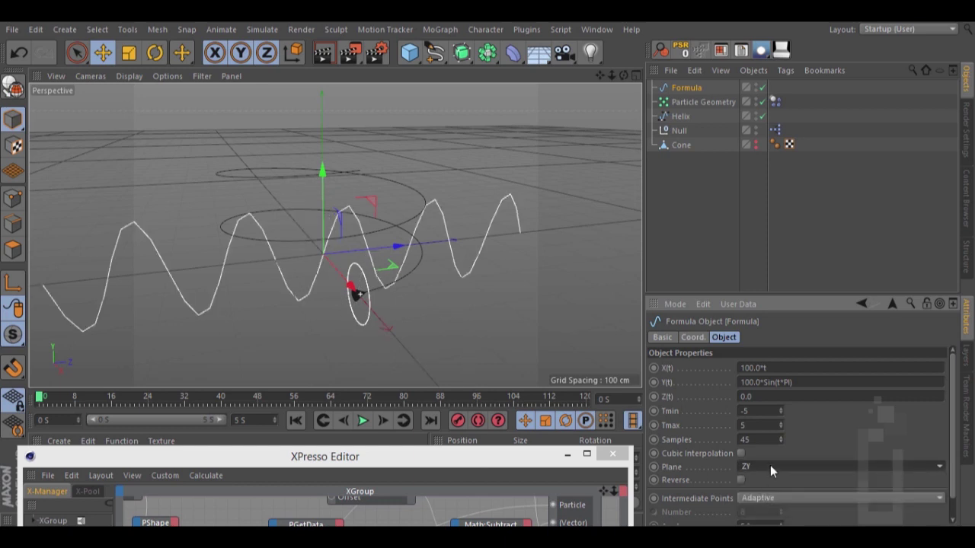
pyautogui.scroll(-5, 394, 247)
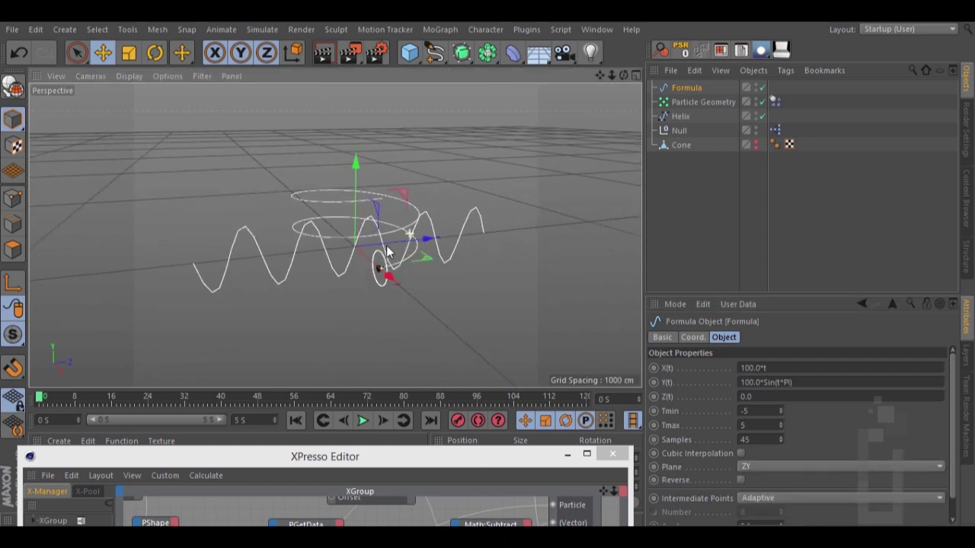
pyautogui.keyDown('alt'); pyautogui.moveTo(393, 246); pyautogui.dragTo(438, 237, button='middle'); pyautogui.keyUp('alt')
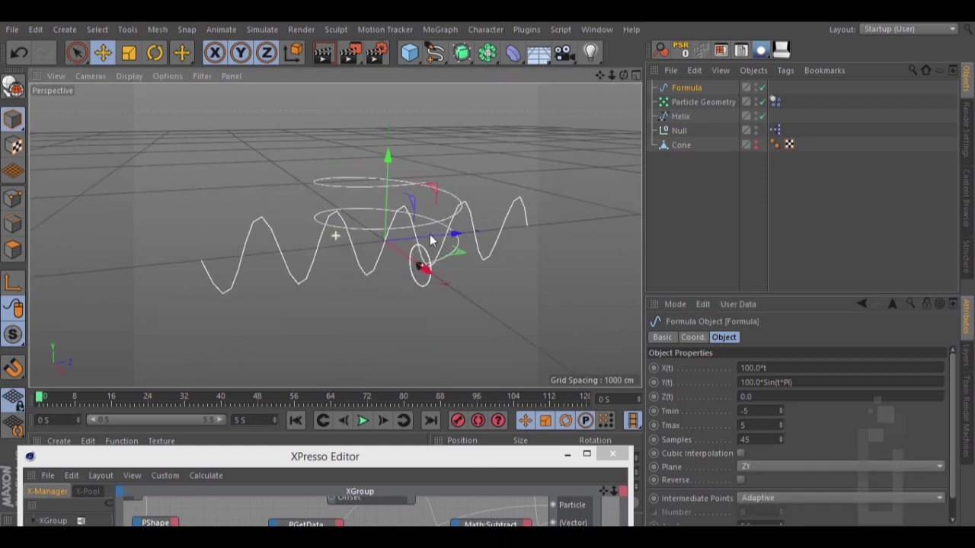
# Step: Set the Formula spline's Y(t) to 25.0*Sin(t*PI) and make the spline editable
pyautogui.click(745, 382)
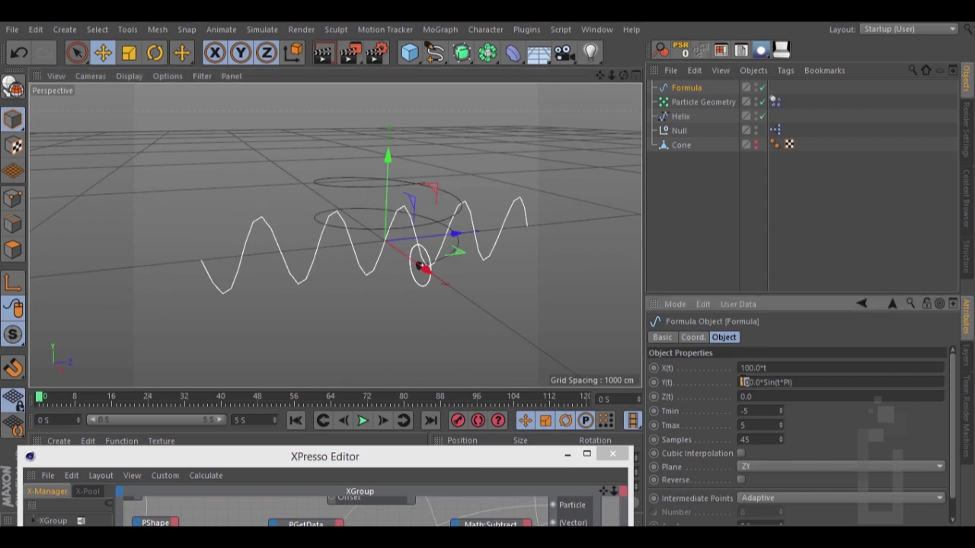
pyautogui.write('25')
pyautogui.press('Return')
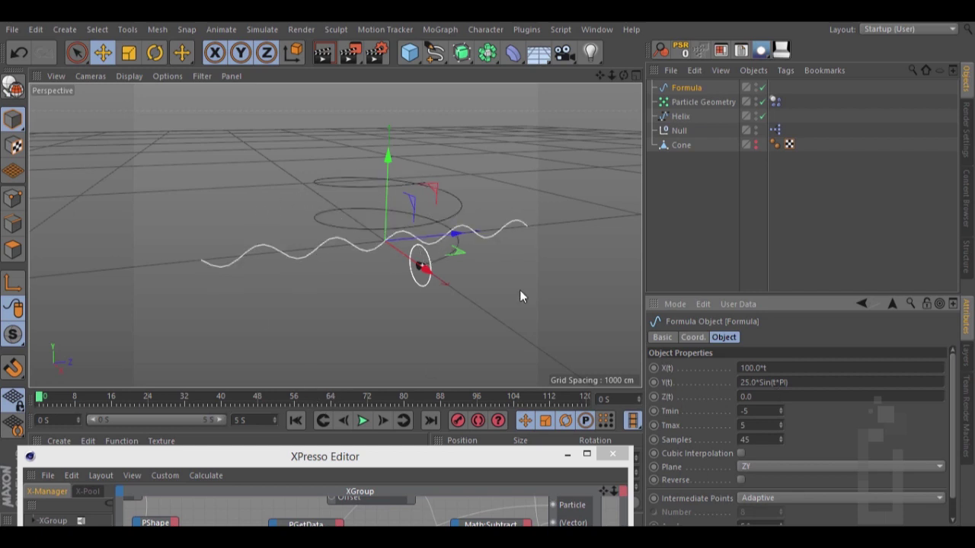
pyautogui.click(13, 86)
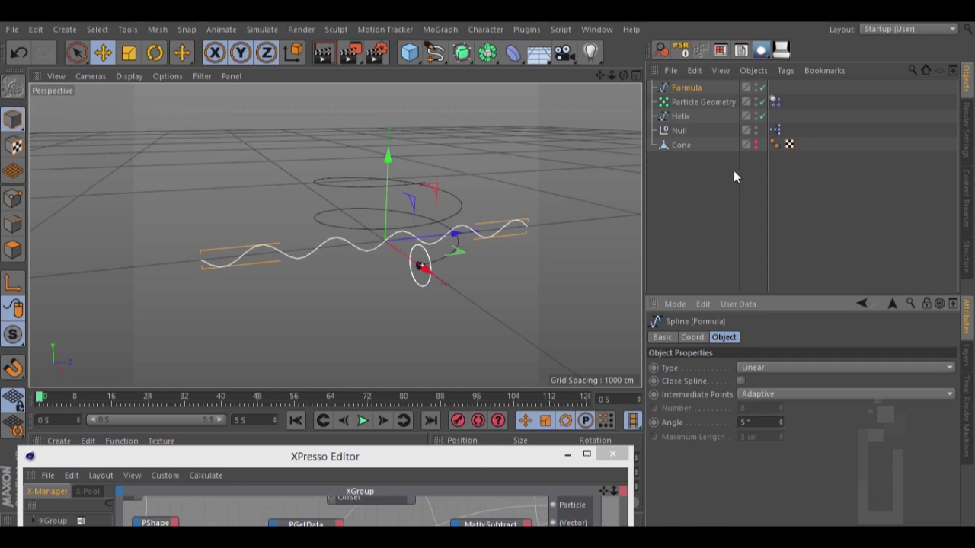
# Step: Bring the XPresso graph back into view and reposition its two Helix object nodes away from their neighbours
pyautogui.moveTo(397, 461); pyautogui.dragTo(419, 97)
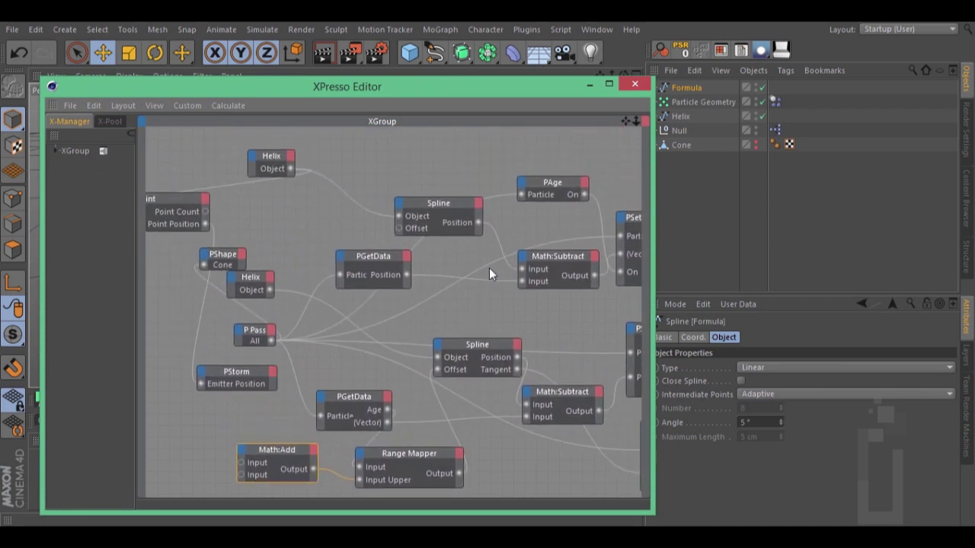
pyautogui.moveTo(260, 287); pyautogui.dragTo(318, 314)
pyautogui.moveTo(264, 163); pyautogui.dragTo(284, 159)
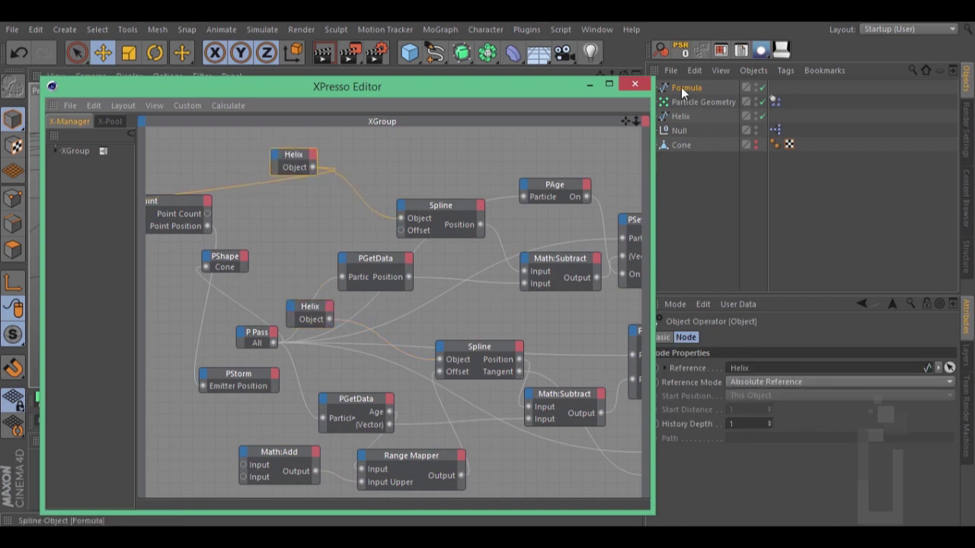
# Step: Replace the Helix reference with the Formula spline in both spline object nodes of the XPresso graph
pyautogui.moveTo(681, 92); pyautogui.dragTo(466, 134)
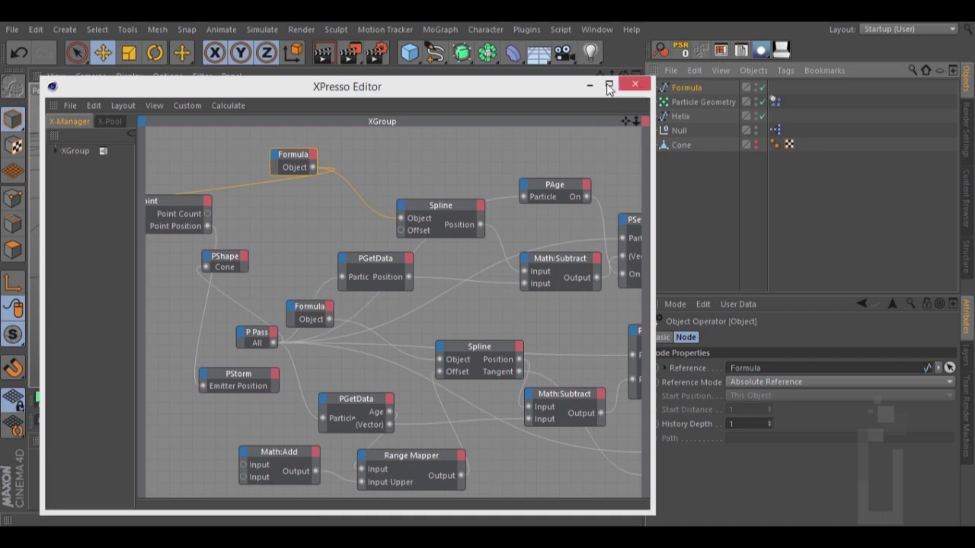
# Step: Play the animation from the first frame and examine up close how the cone particles follow and align to the Formula spline
pyautogui.moveTo(554, 81); pyautogui.dragTo(529, 460)
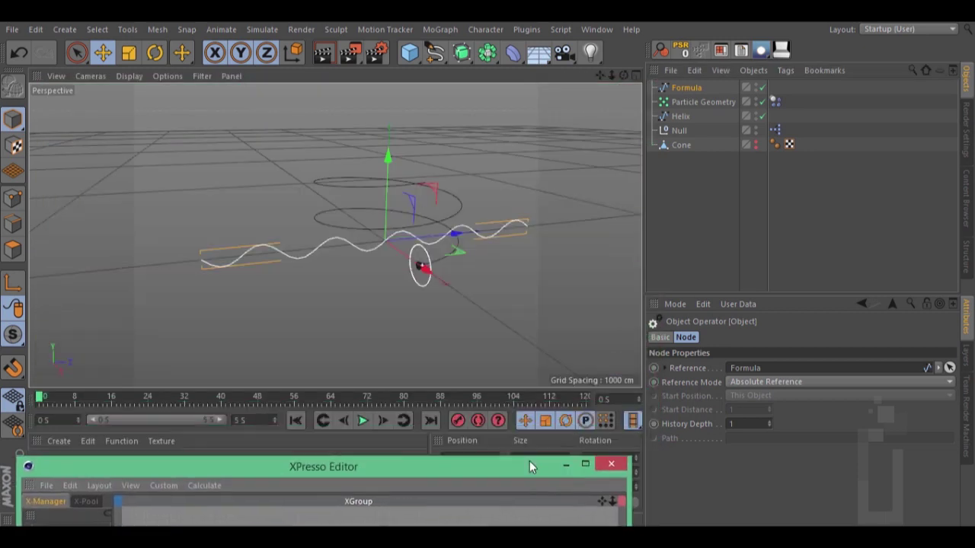
pyautogui.click(298, 425)
pyautogui.click(363, 421)
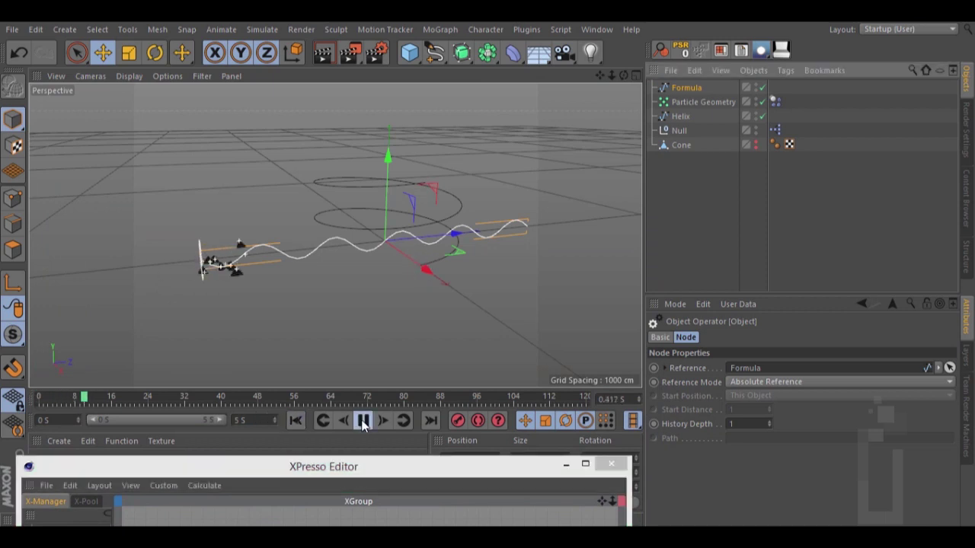
pyautogui.click(296, 423)
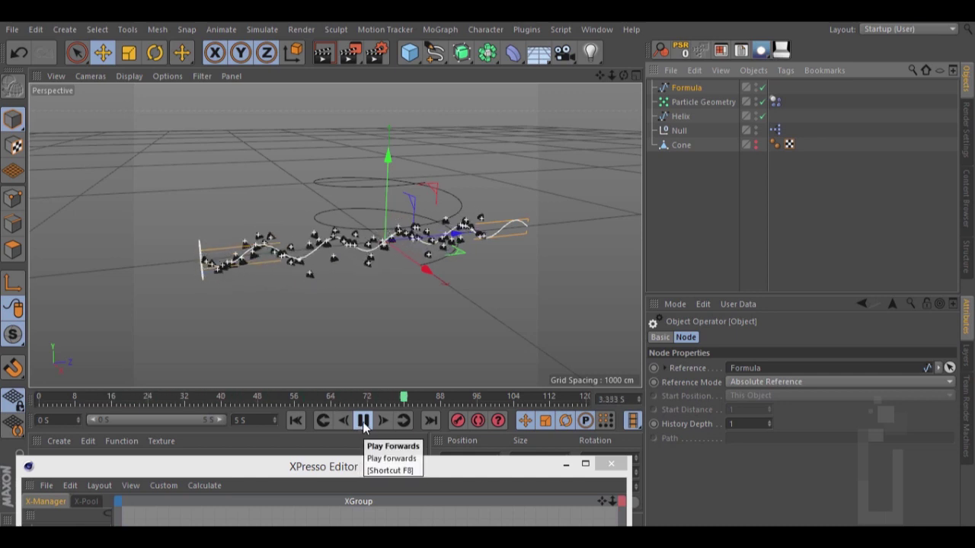
pyautogui.click(361, 421)
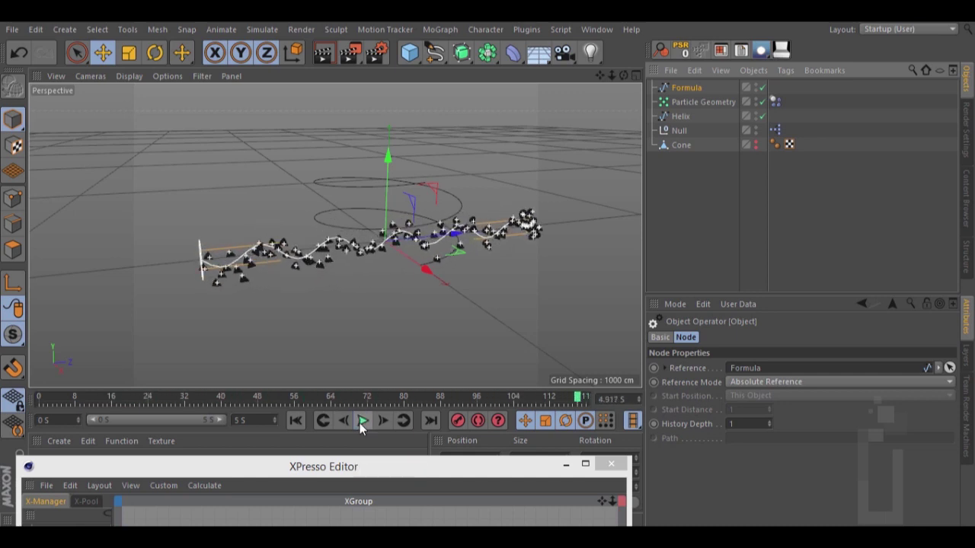
pyautogui.click(295, 421)
pyautogui.click(362, 421)
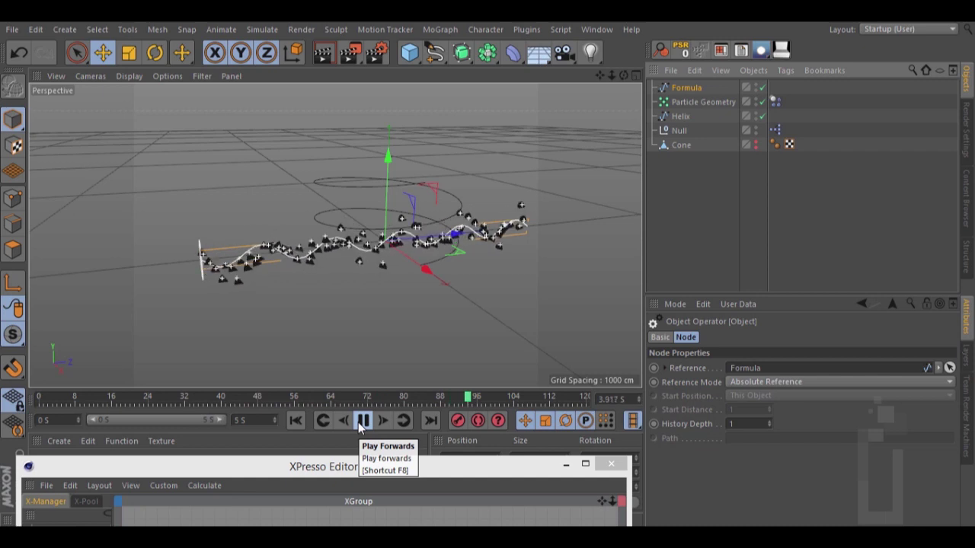
pyautogui.click(362, 421)
pyautogui.keyDown('alt'); pyautogui.moveTo(347, 252); pyautogui.dragTo(424, 229, button='right'); pyautogui.keyUp('alt')
pyautogui.moveTo(425, 229)
pyautogui.keyDown('alt'); pyautogui.mouseDown()
pyautogui.moveTo(399, 225)
pyautogui.moveTo(409, 221)
pyautogui.mouseUp(); pyautogui.keyUp('alt')
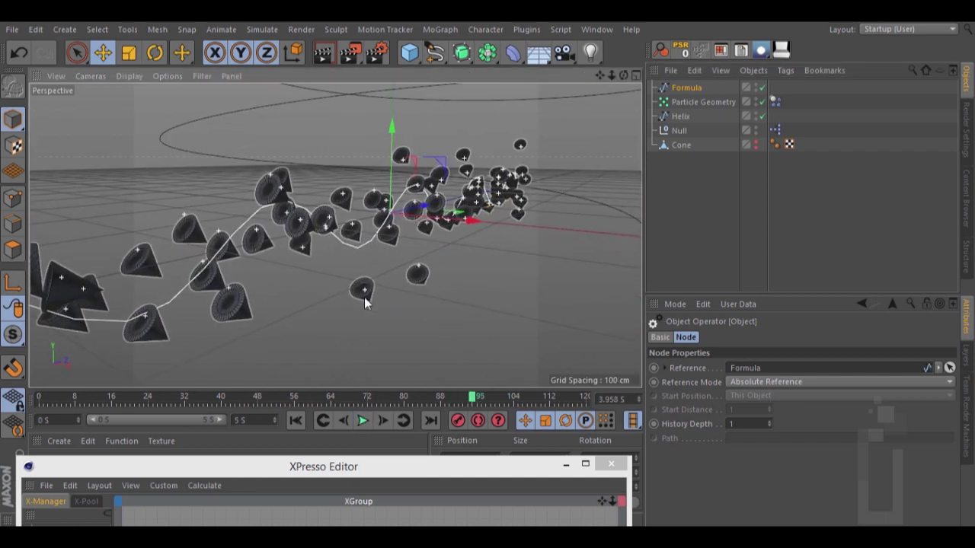
pyautogui.moveTo(413, 470); pyautogui.dragTo(476, 69)
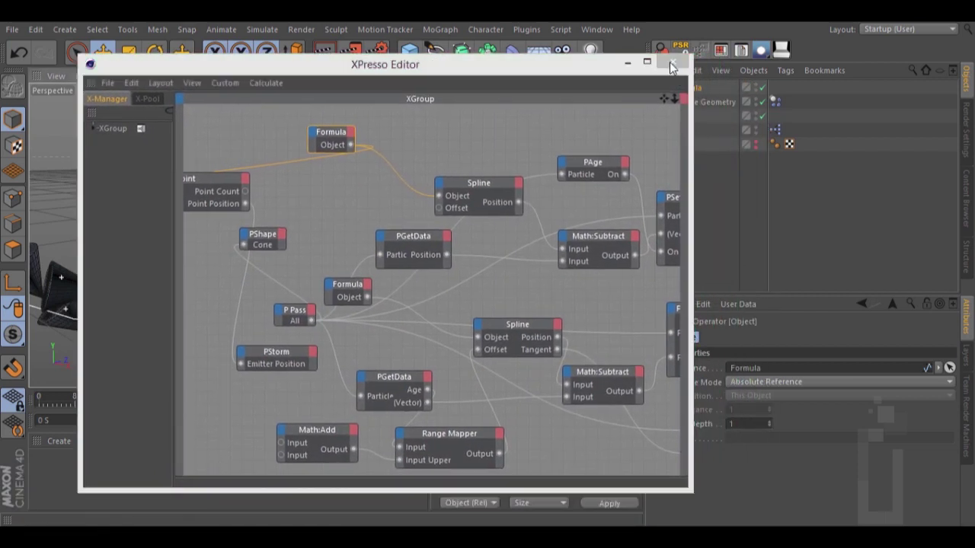